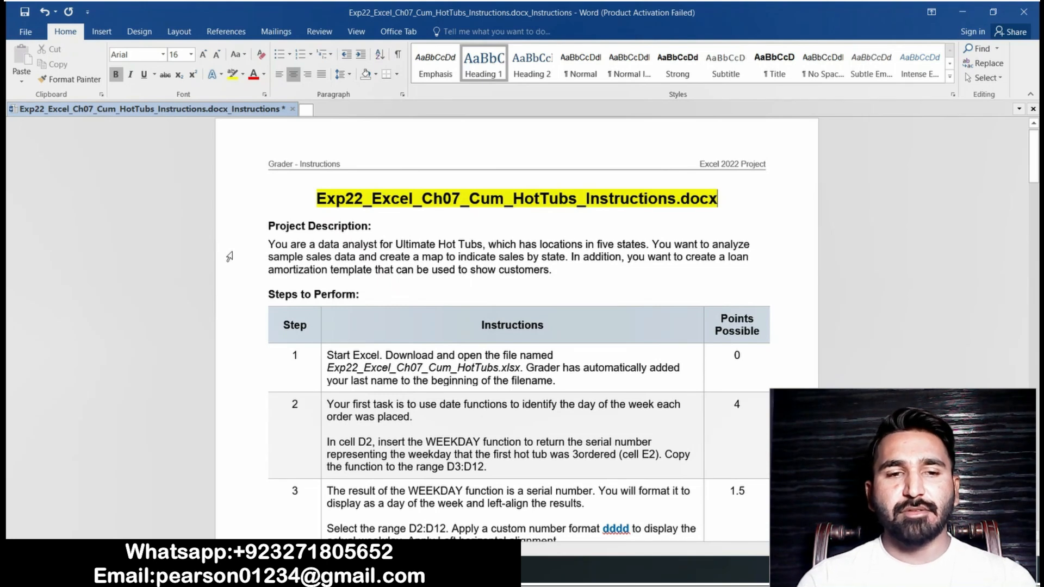
Step: Highlight the Project Description paragraph and the step 1 instructions in yellow
drag(268, 244, 572, 270)
click(620, 249)
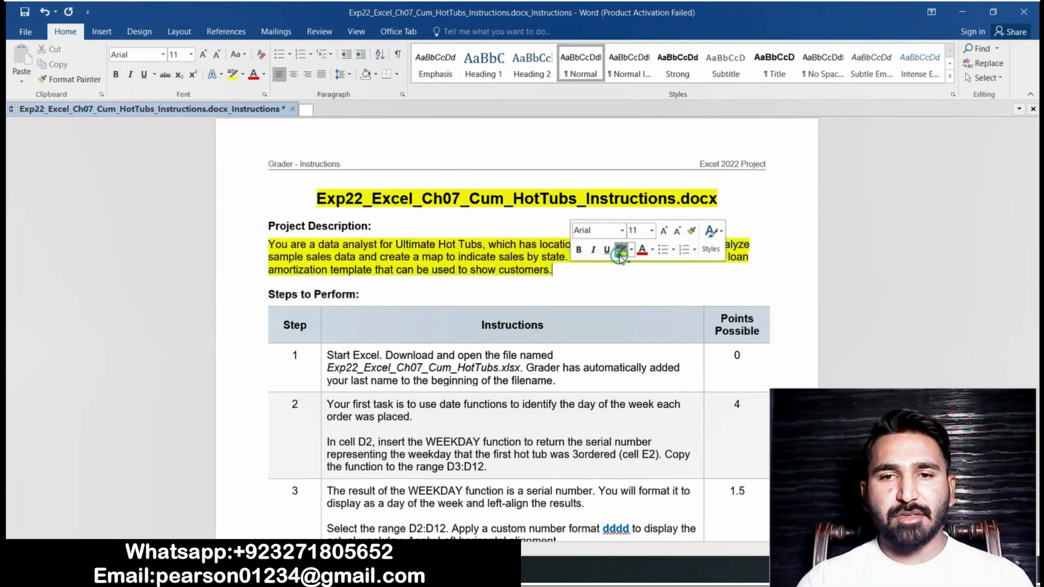
drag(1037, 160, 1037, 183)
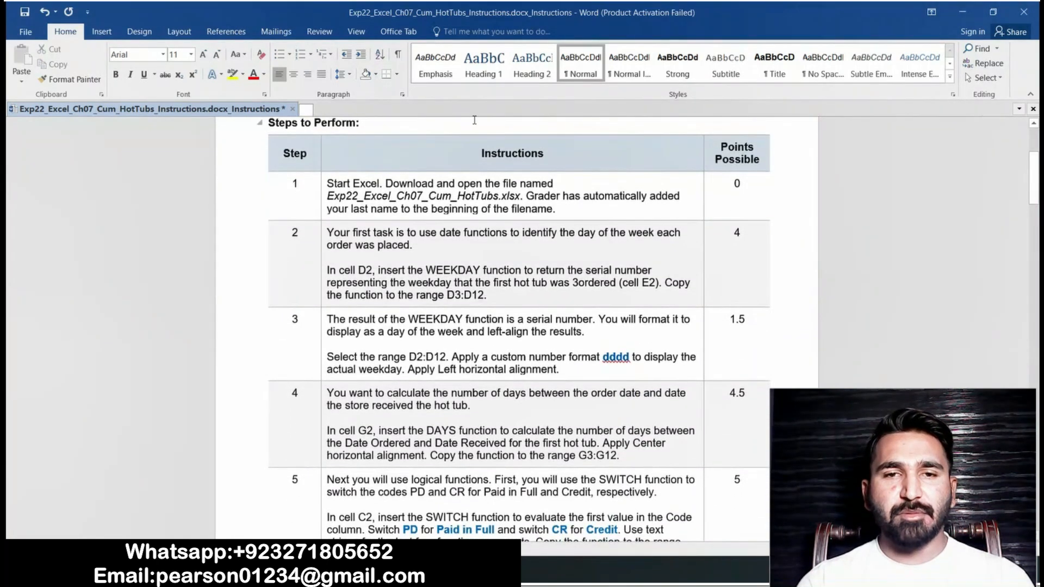
click(320, 185)
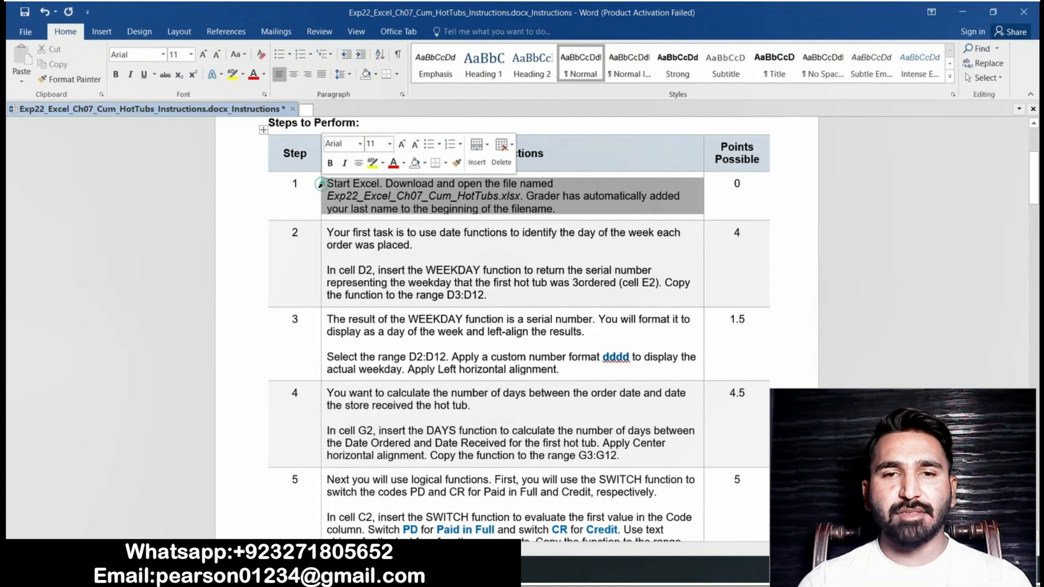
click(373, 163)
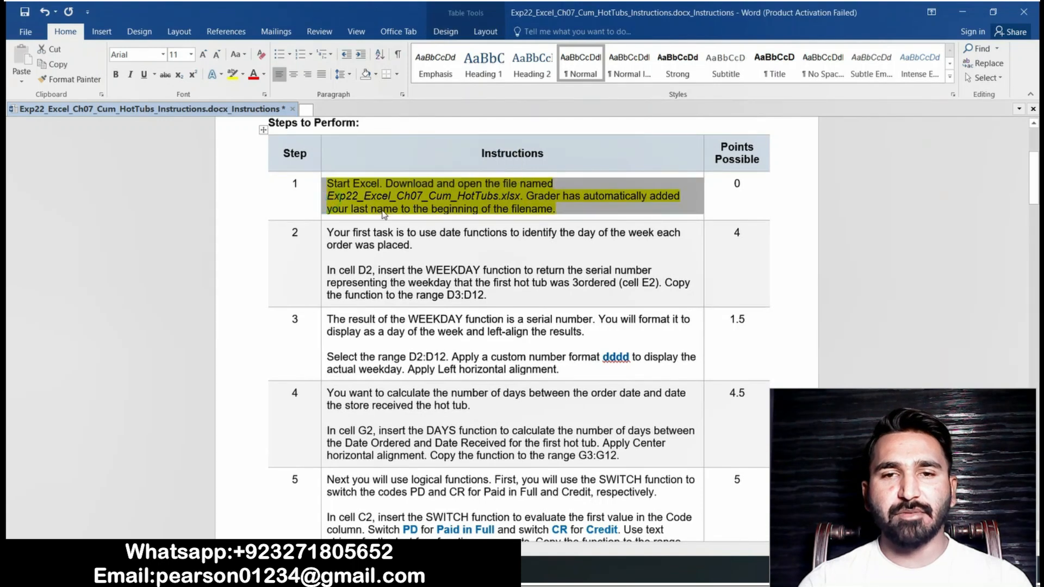
Step: Select the workbook file name in step 1 and check the workbook open in Excel, returning to the Word instructions
click(352, 195)
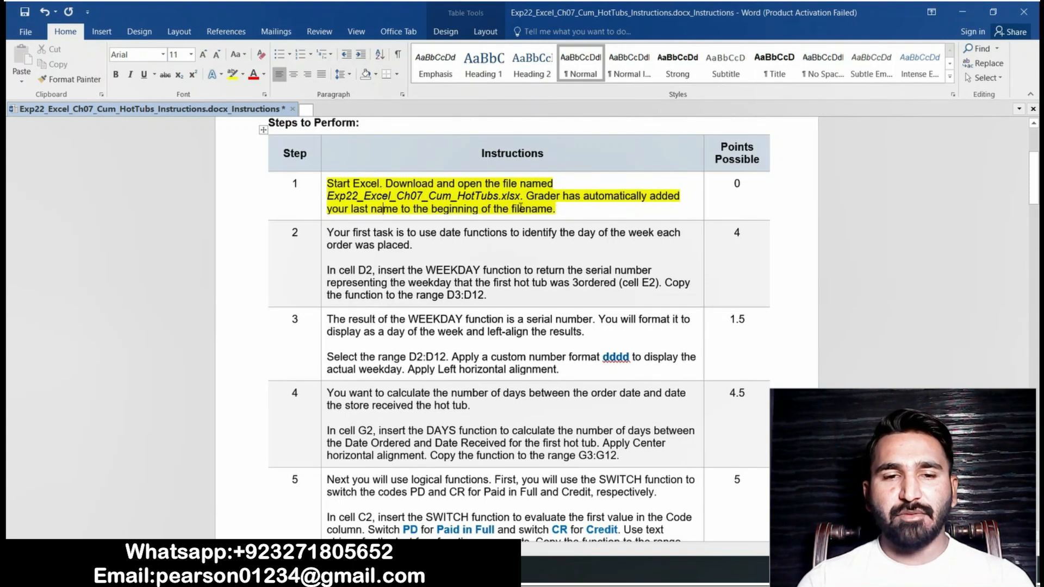
drag(525, 198, 340, 204)
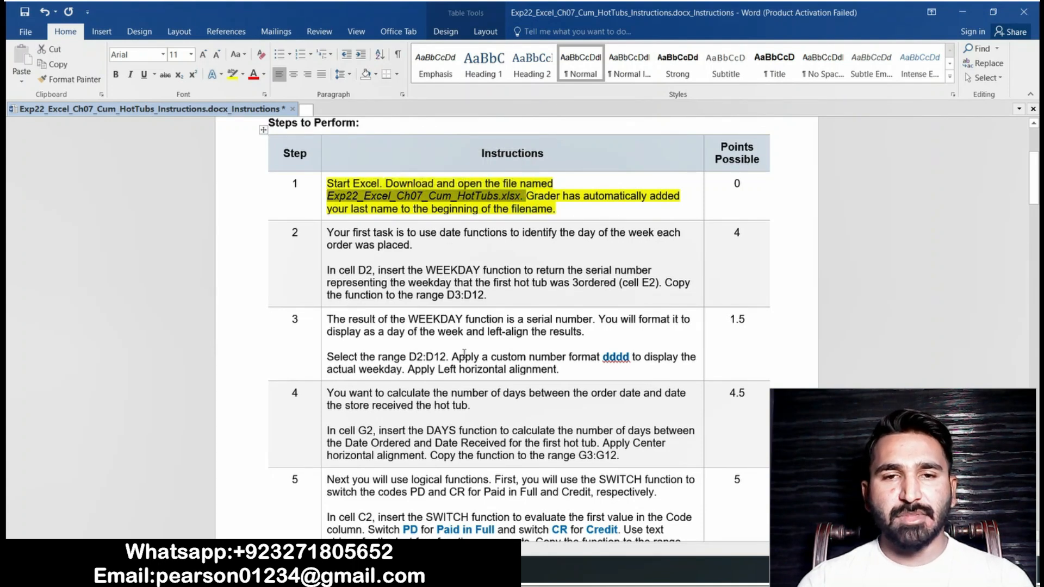
key(alt+Tab)
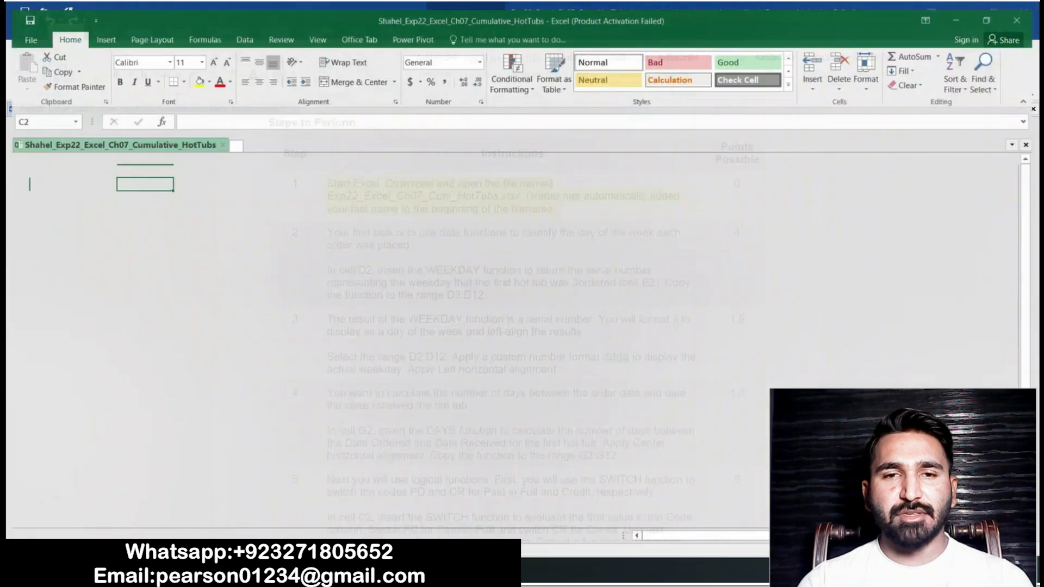
key(alt+Tab)
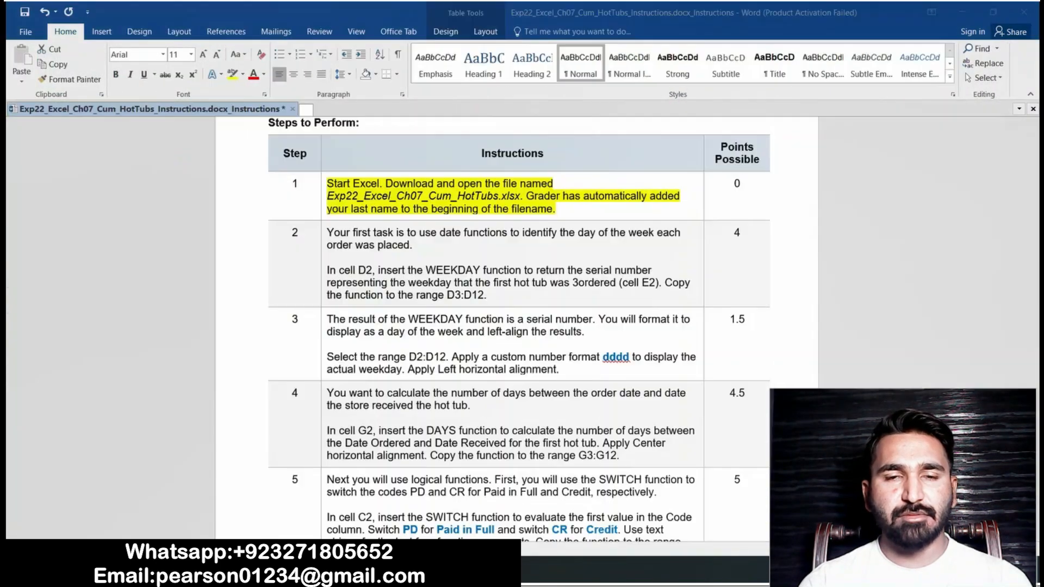
Step: Remove the highlight from the step 1 instructions and highlight the step 2 instructions in yellow
click(324, 185)
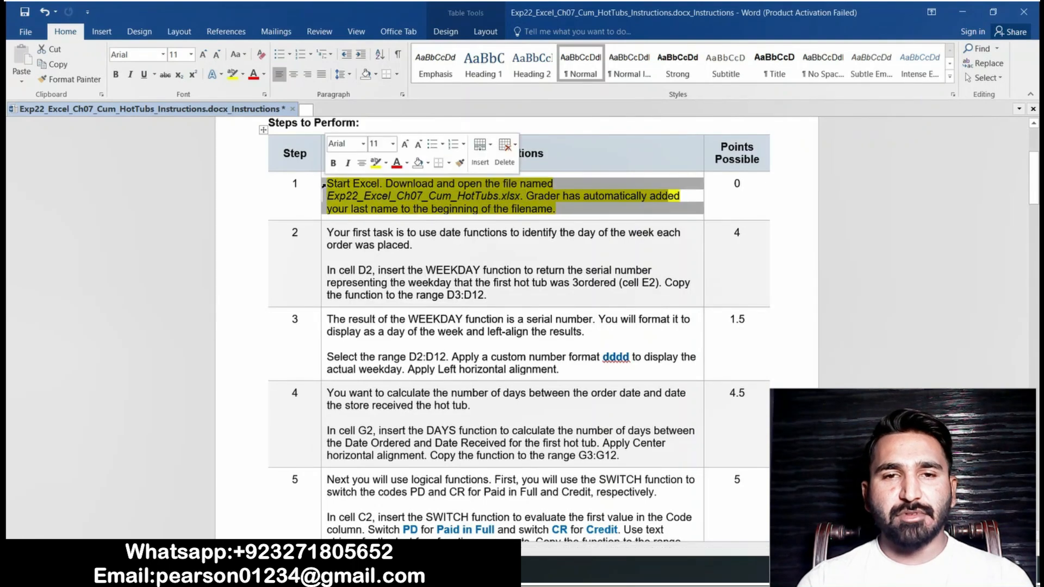
click(375, 163)
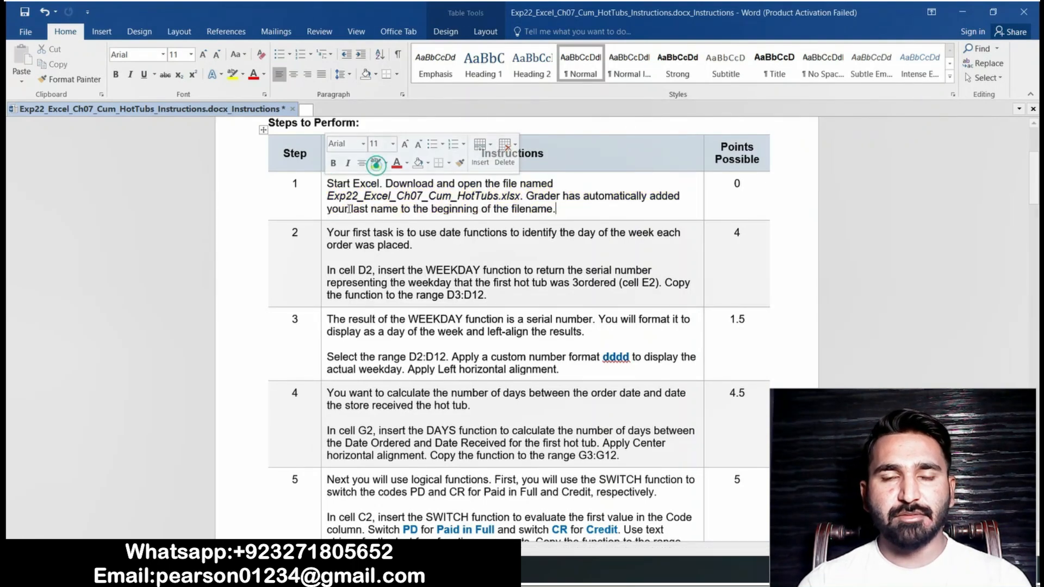
click(326, 232)
click(376, 210)
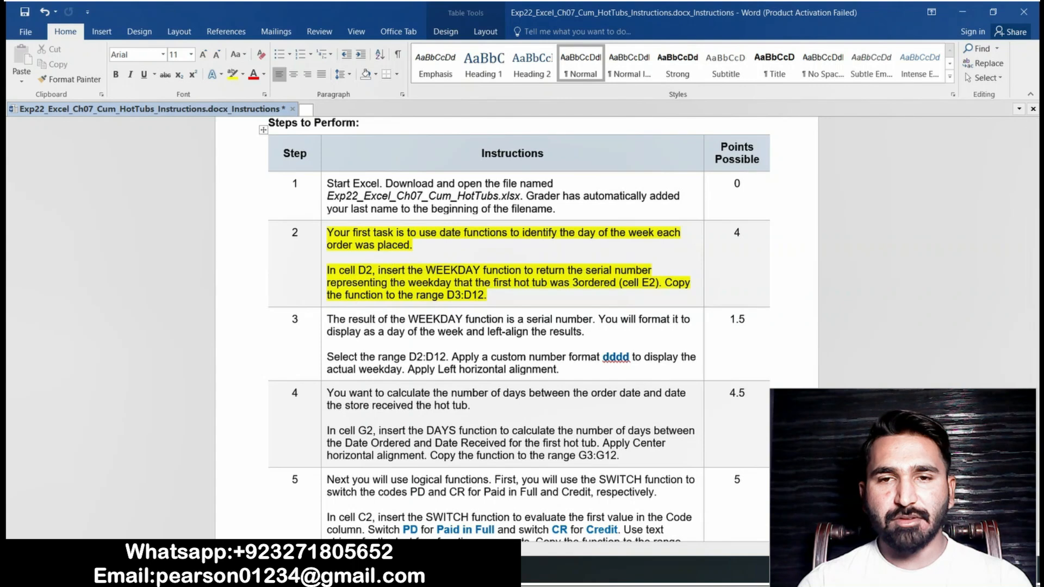
Step: Switch to Excel and enter the formula =WEEKDAY(E2) in cell D2 of the Orders sheet
key(alt+Tab)
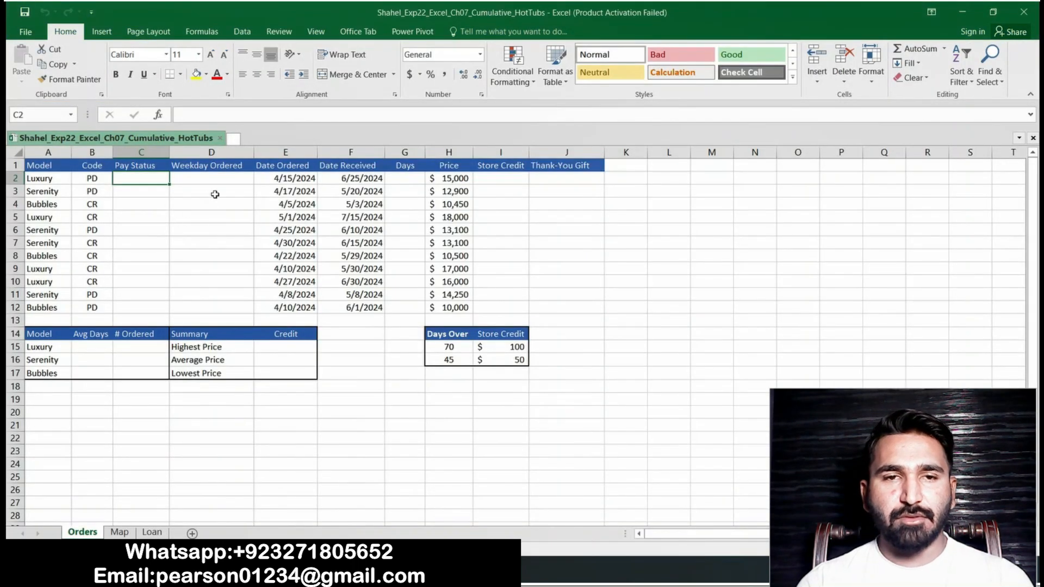
click(230, 177)
text(=)
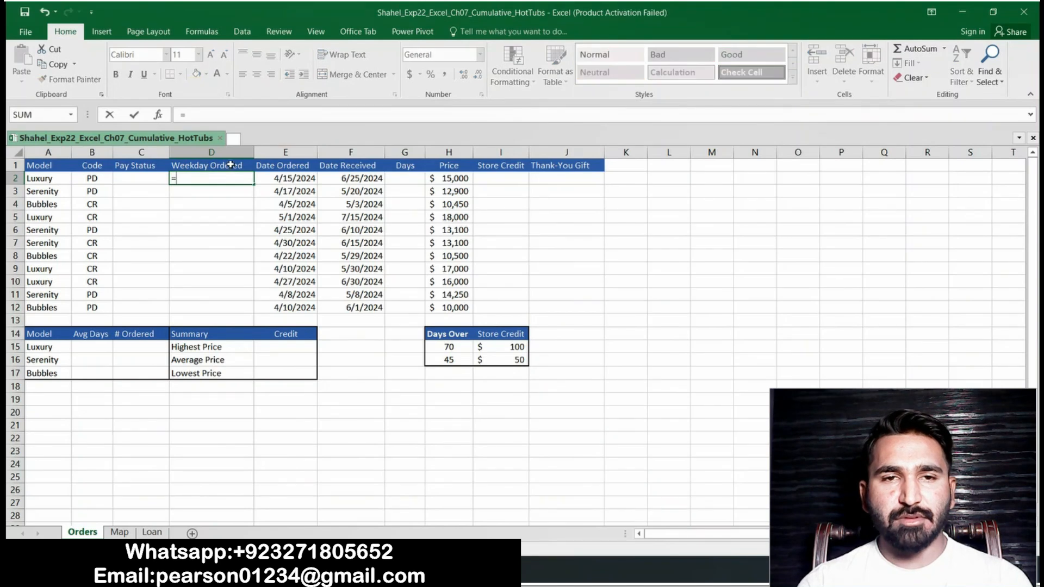
click(204, 115)
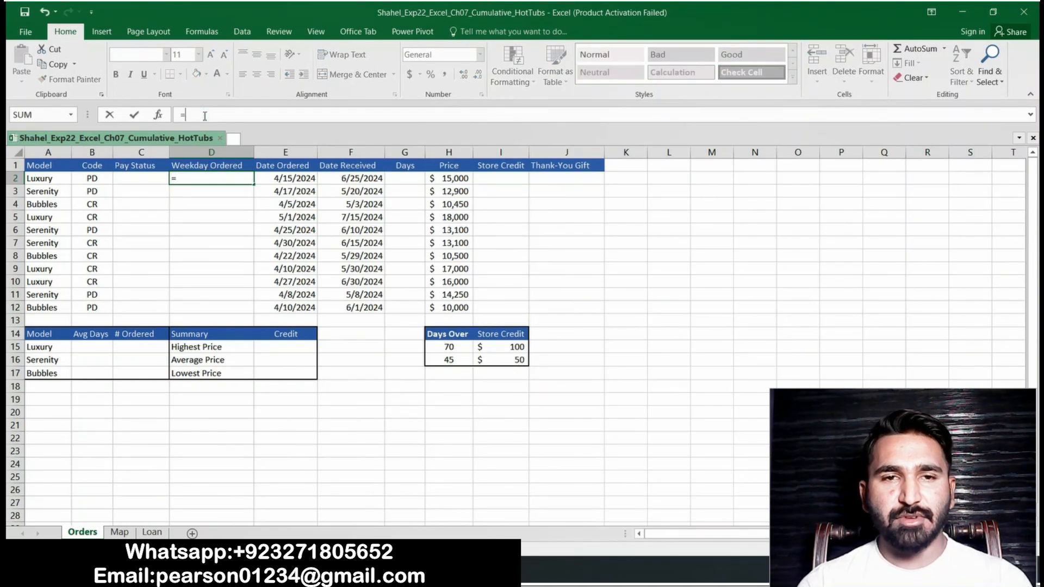
text(WEE)
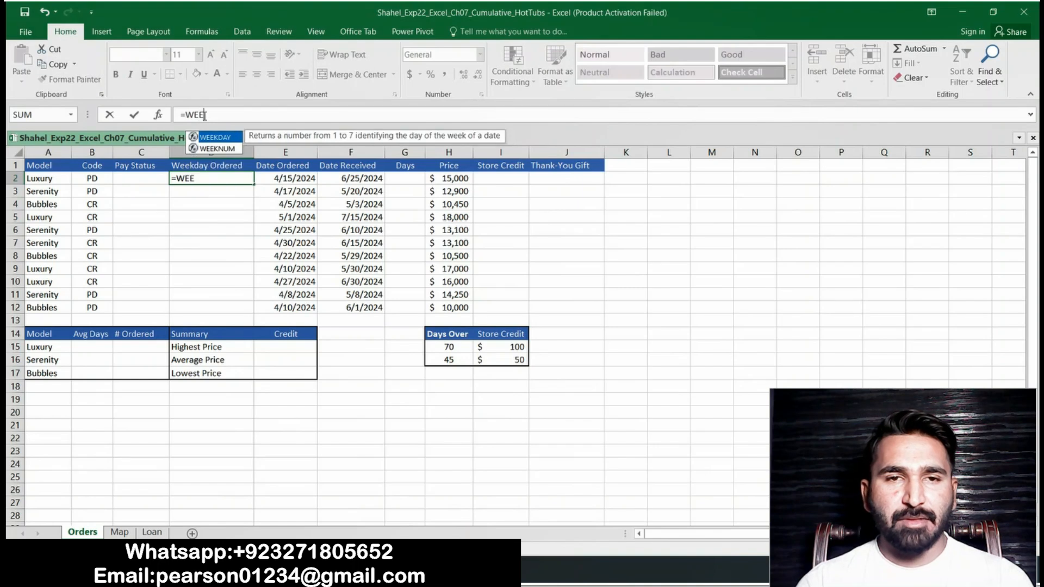
text(KDAY)
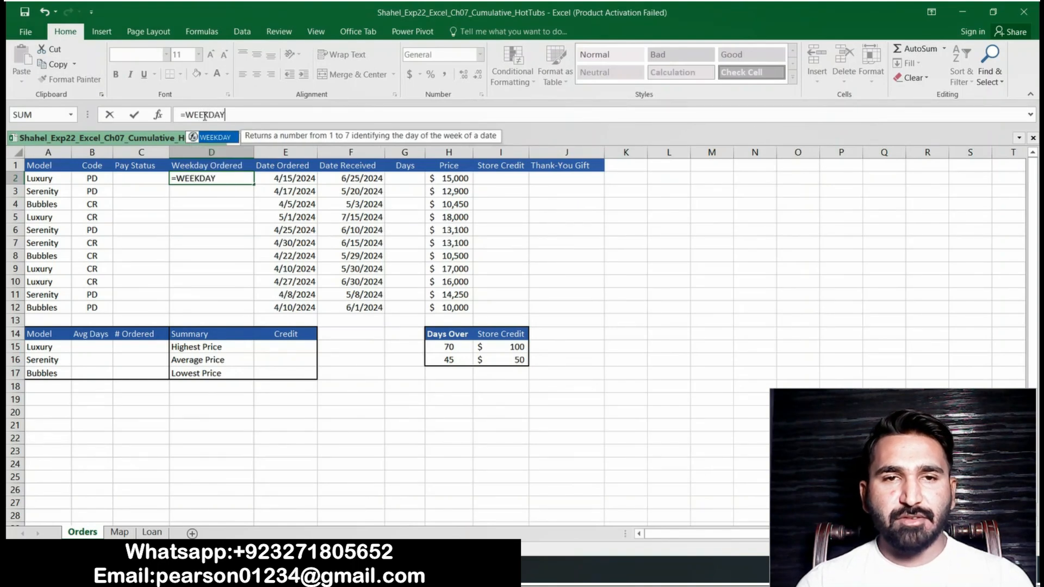
key(alt+Tab)
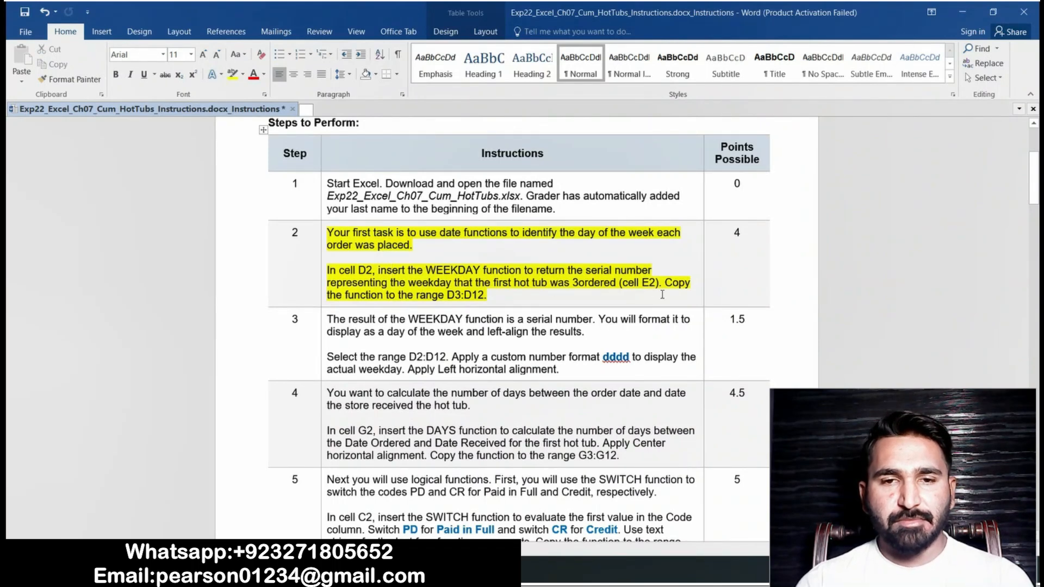
key(alt+Tab)
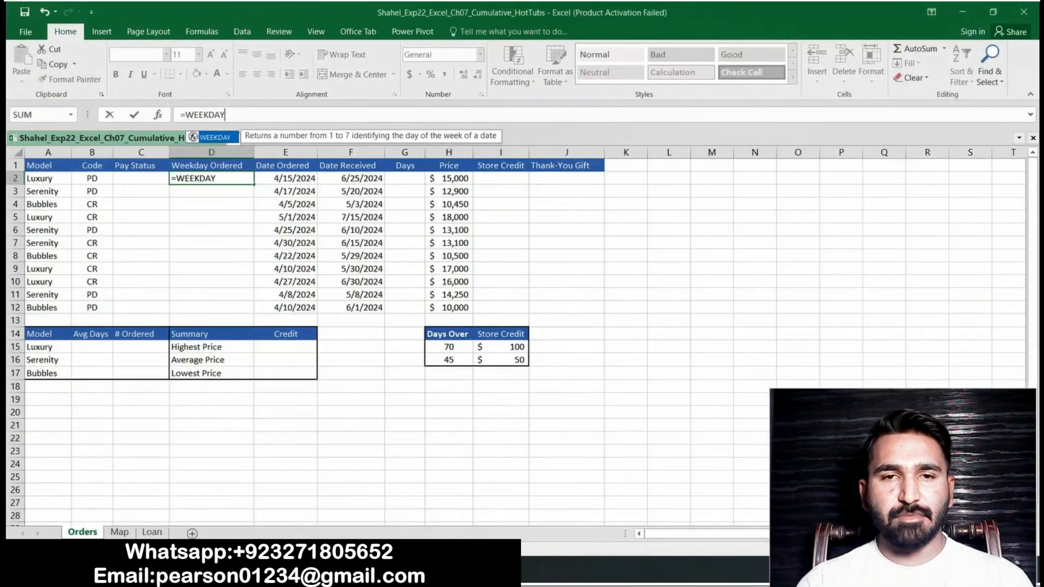
text((E2)
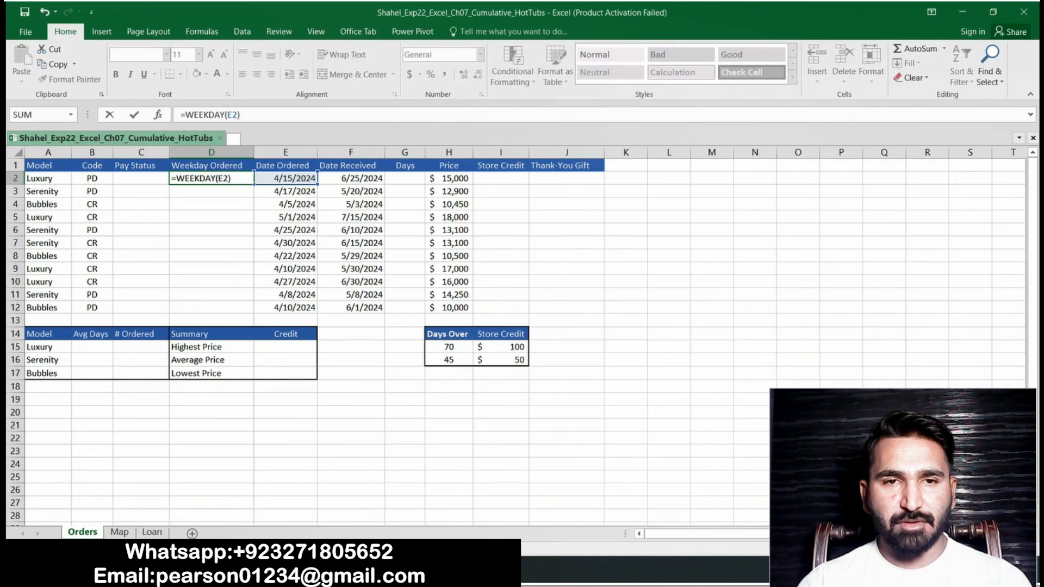
key(Return)
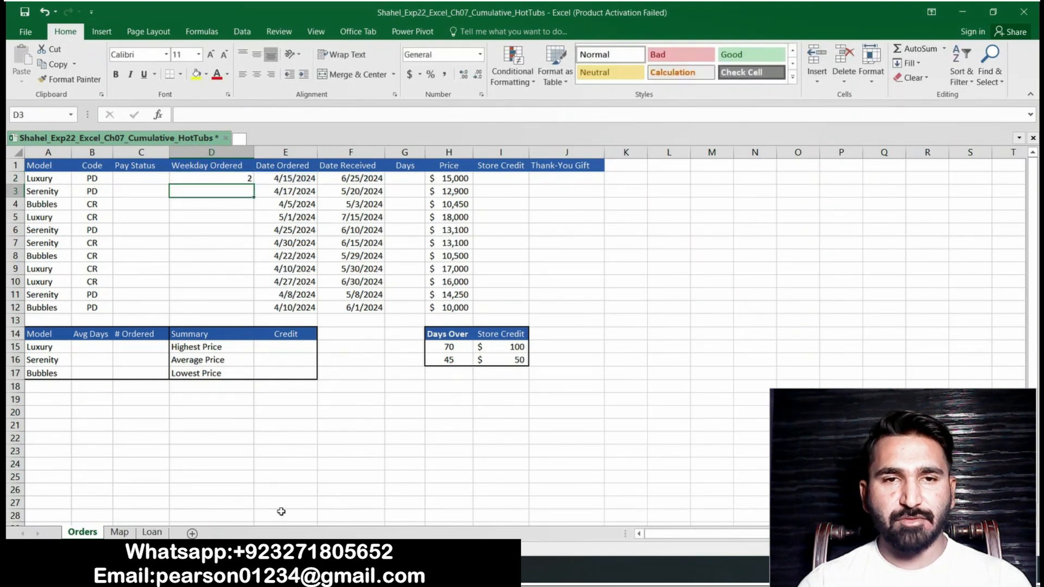
Step: Check the copy instruction in Word, then fill the WEEKDAY formula from D2 down through D12 in Excel
click(288, 571)
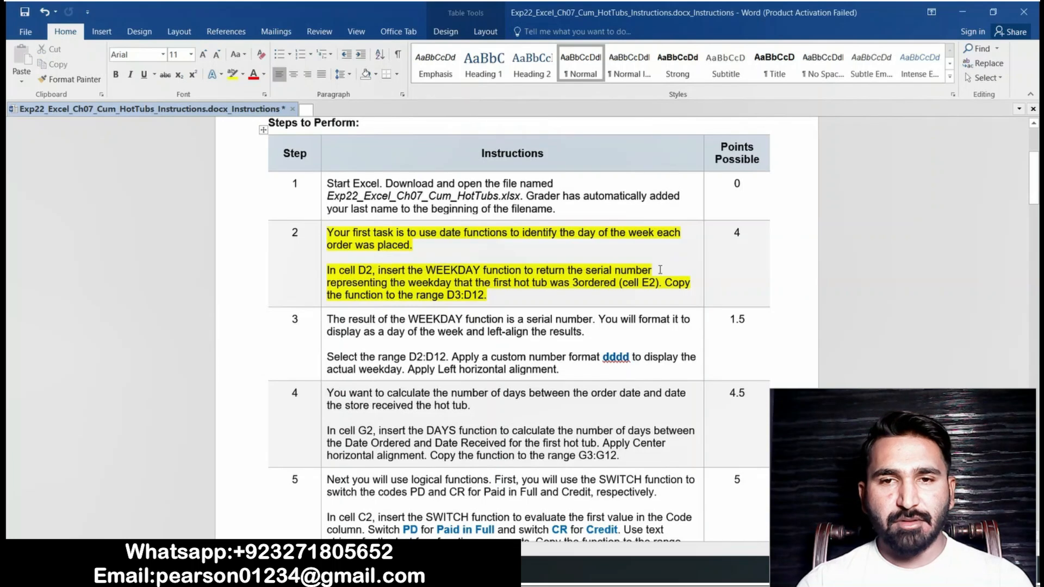
mouse_move(663, 283)
mouse_down()
mouse_move(674, 284)
mouse_move(669, 296)
mouse_up()
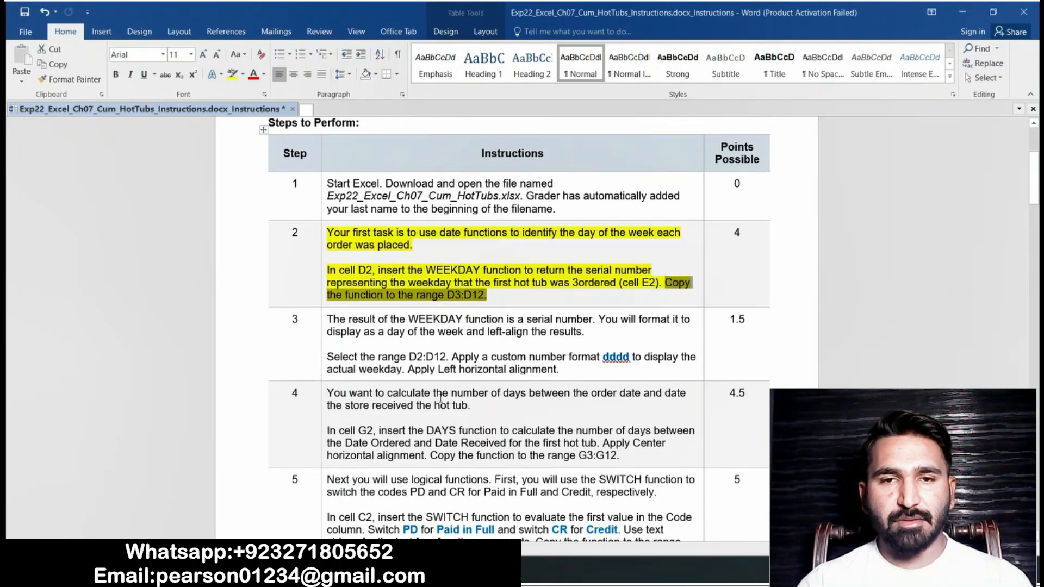
click(234, 569)
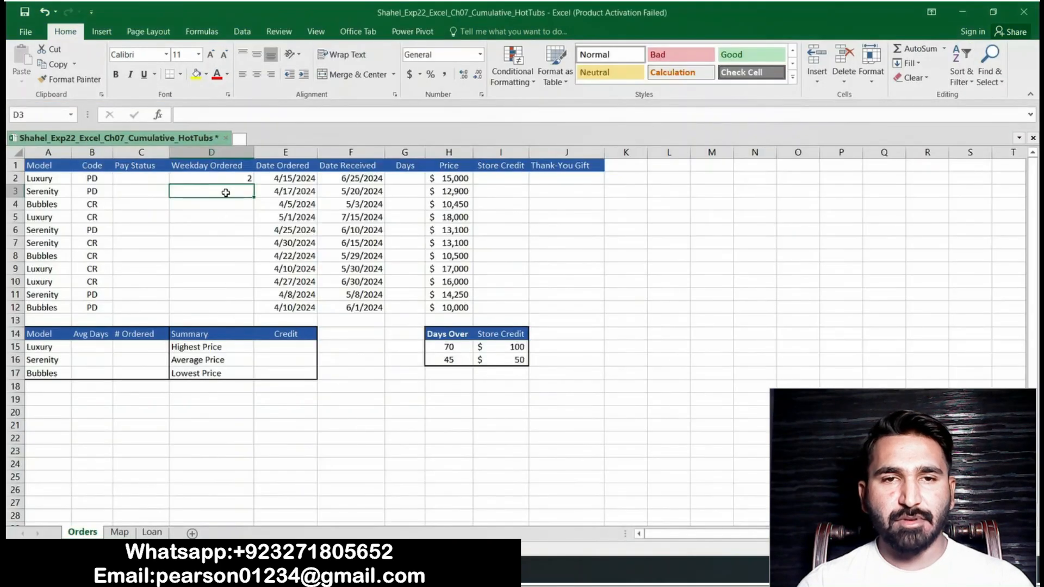
click(236, 177)
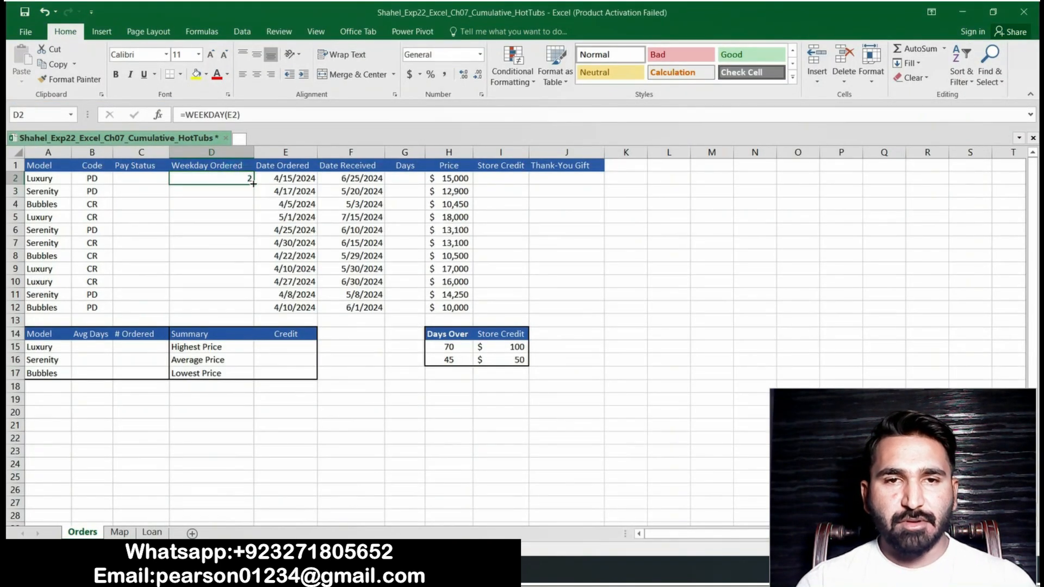
drag(253, 184, 237, 310)
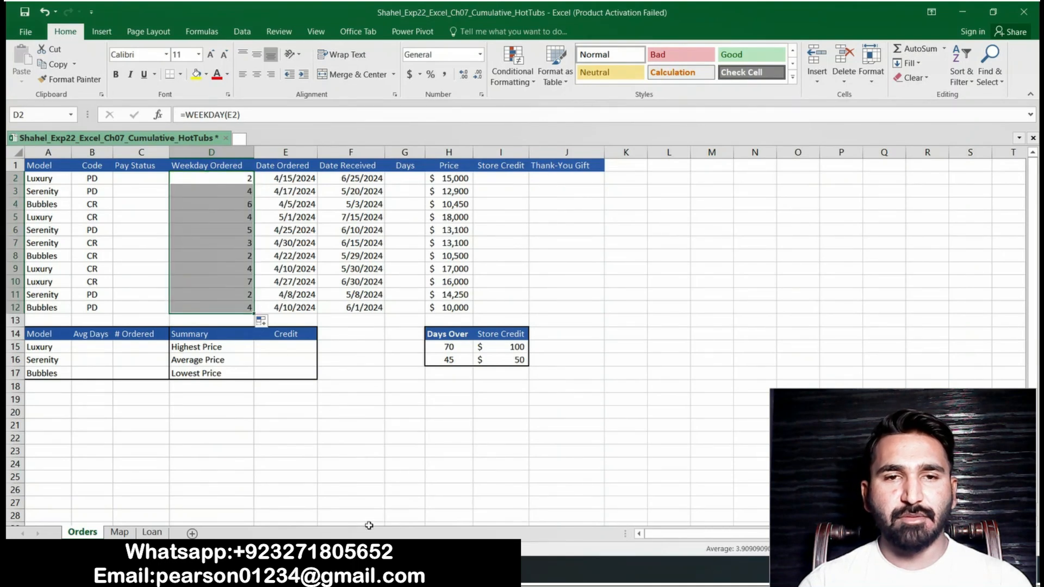
Step: Switch to Word, remove the highlight from the step 2 instructions and highlight the step 3 instructions in yellow
key(alt+Tab)
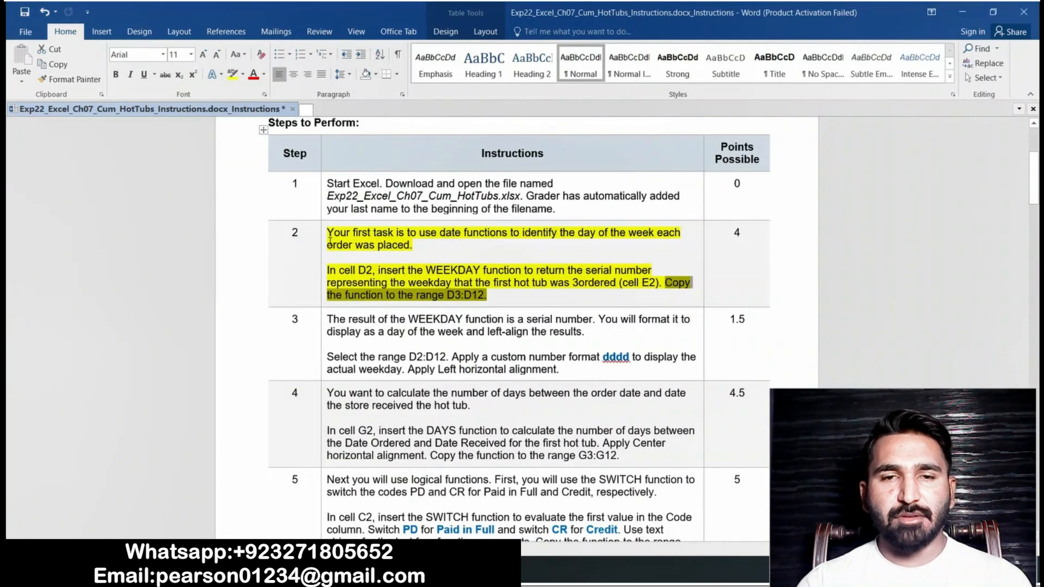
drag(327, 232, 518, 294)
click(376, 213)
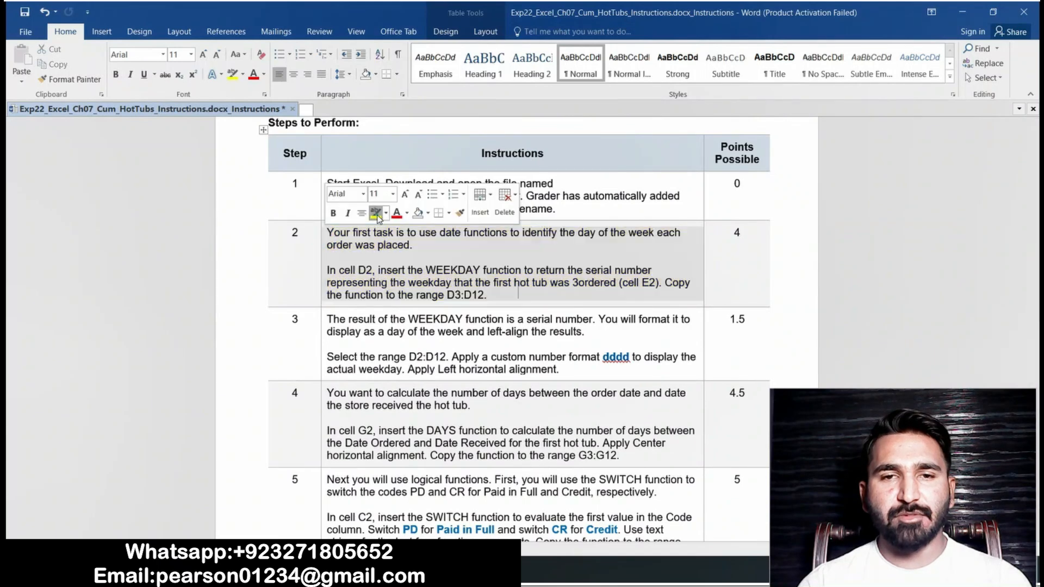
click(374, 212)
click(321, 319)
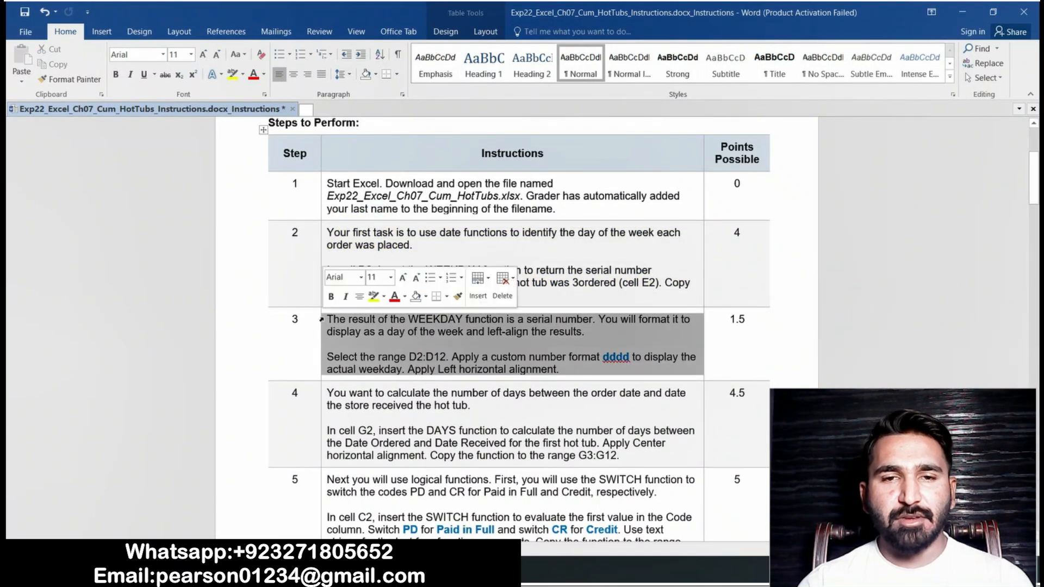
click(374, 295)
click(373, 340)
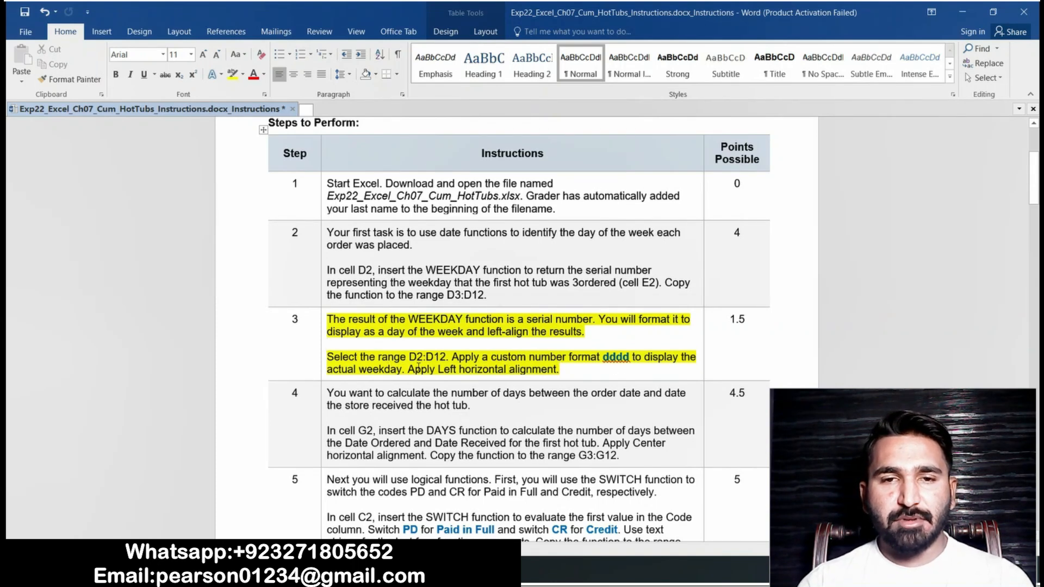
Step: Copy the range reference D2:D12 from step 3 and return to that selected range in Excel
drag(408, 357, 445, 357)
key(ctrl+c)
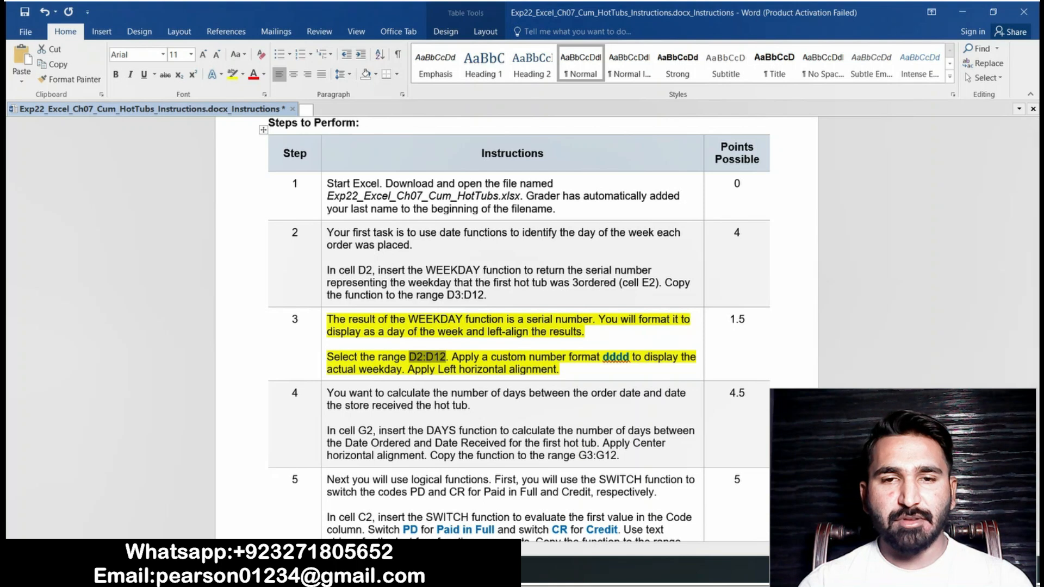
click(337, 571)
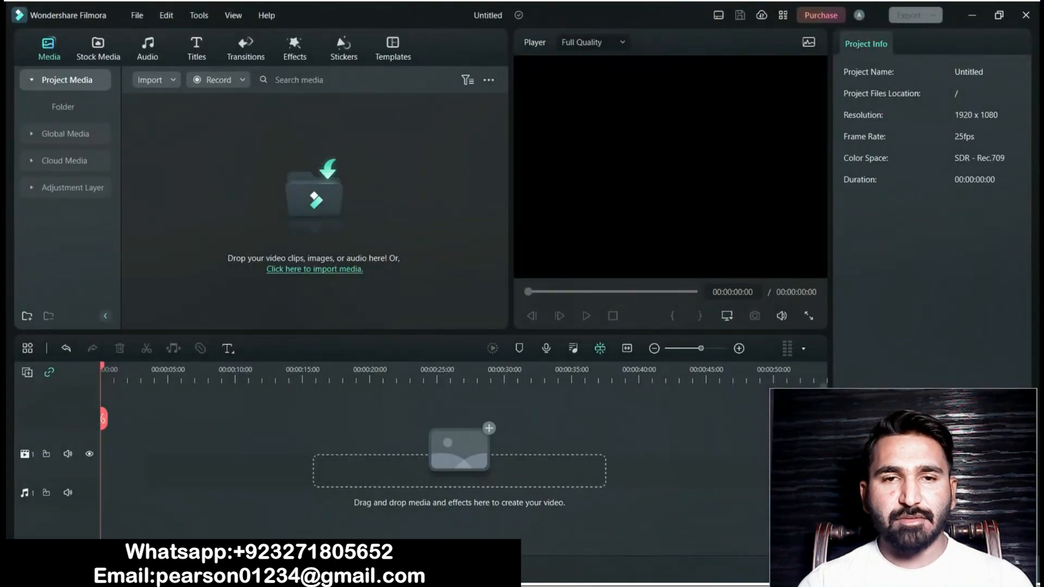
click(369, 571)
click(47, 115)
key(Escape)
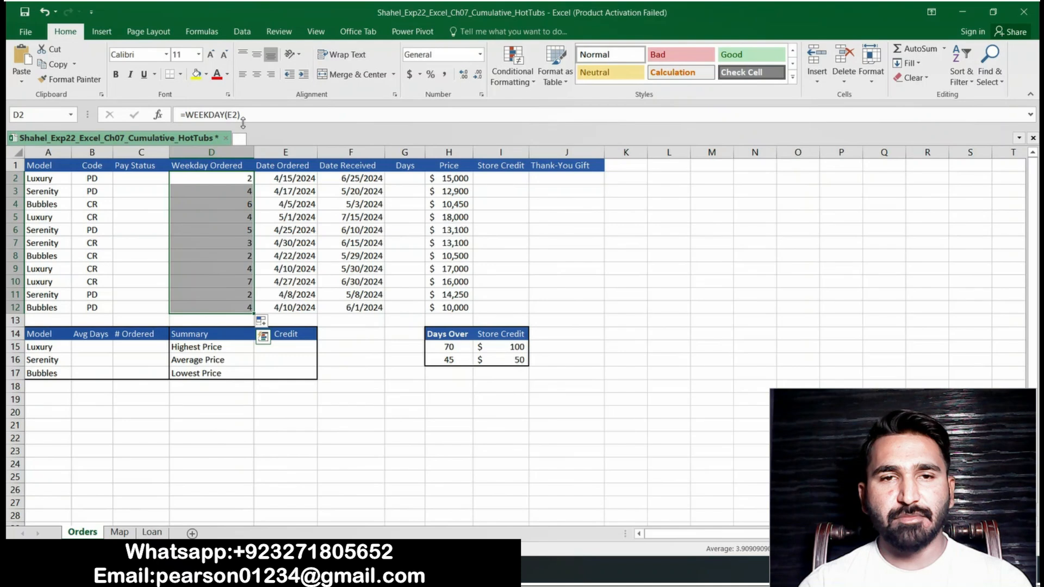
Step: Apply the custom number format dddd to the selected weekday range D2:D12
click(481, 95)
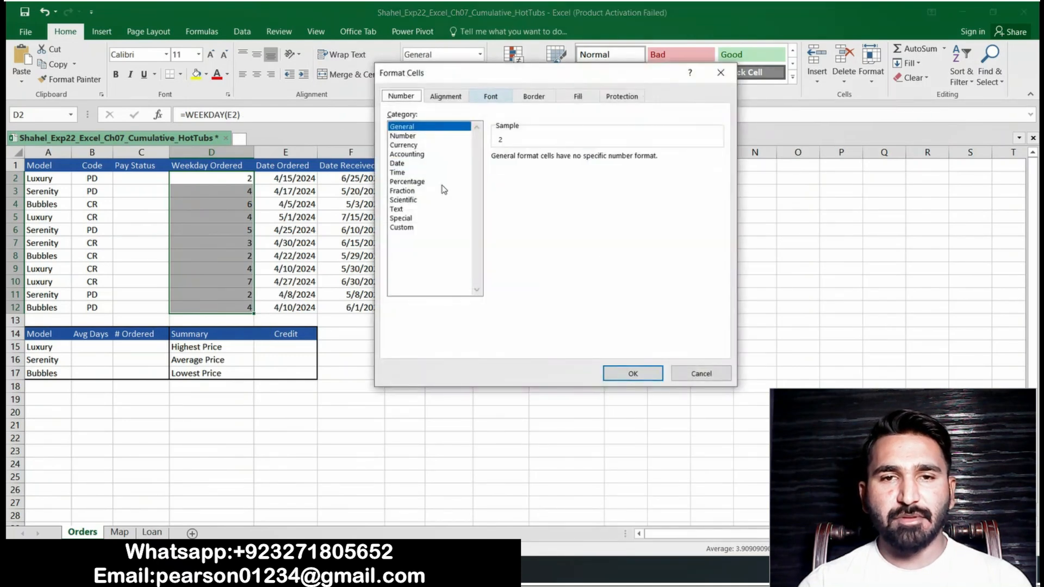
click(409, 228)
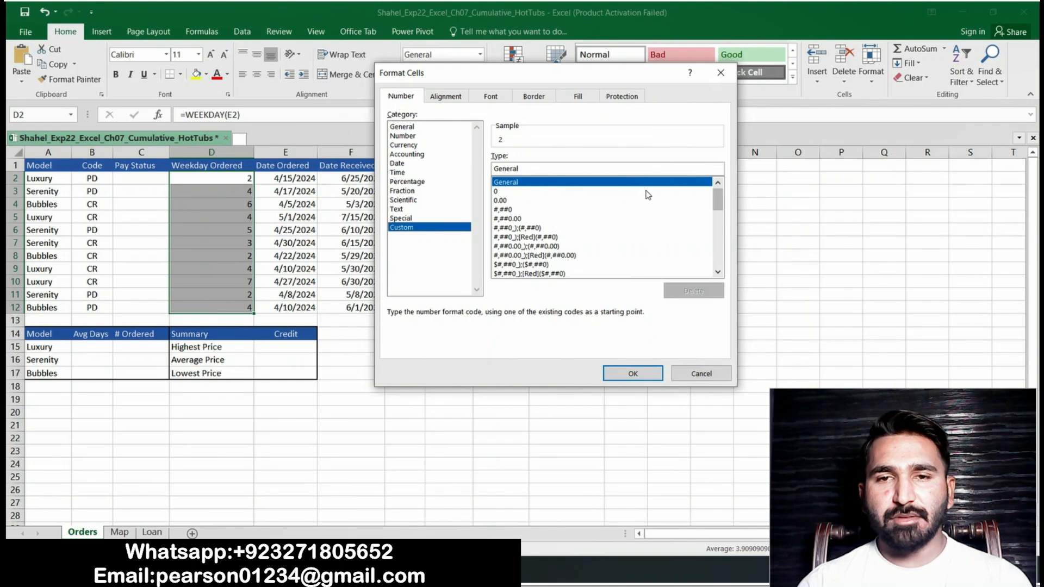
drag(716, 192, 720, 229)
mouse_move(719, 228)
mouse_down()
mouse_move(720, 219)
mouse_move(719, 261)
mouse_move(723, 231)
mouse_up()
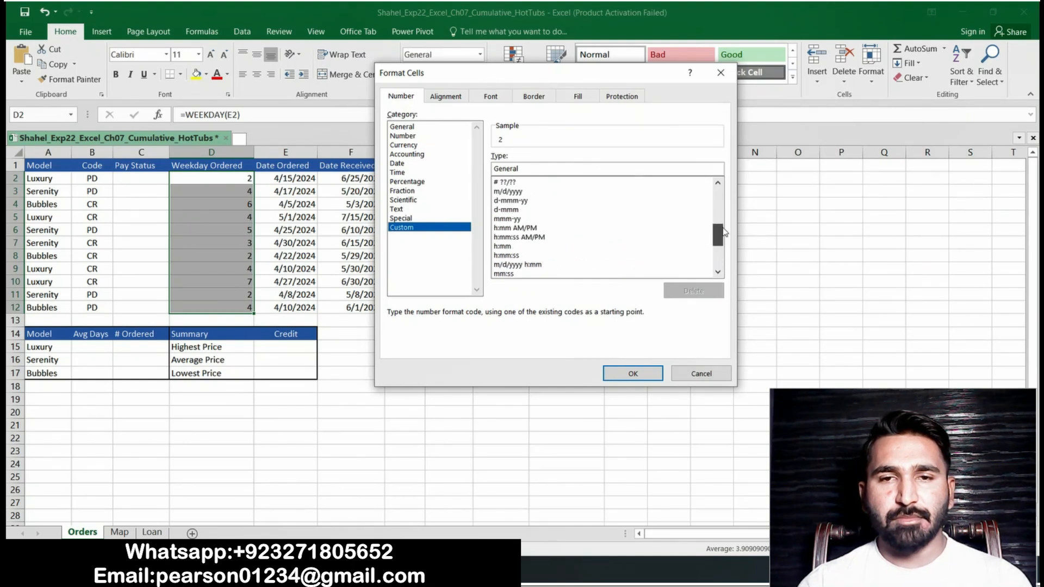
drag(724, 232, 728, 185)
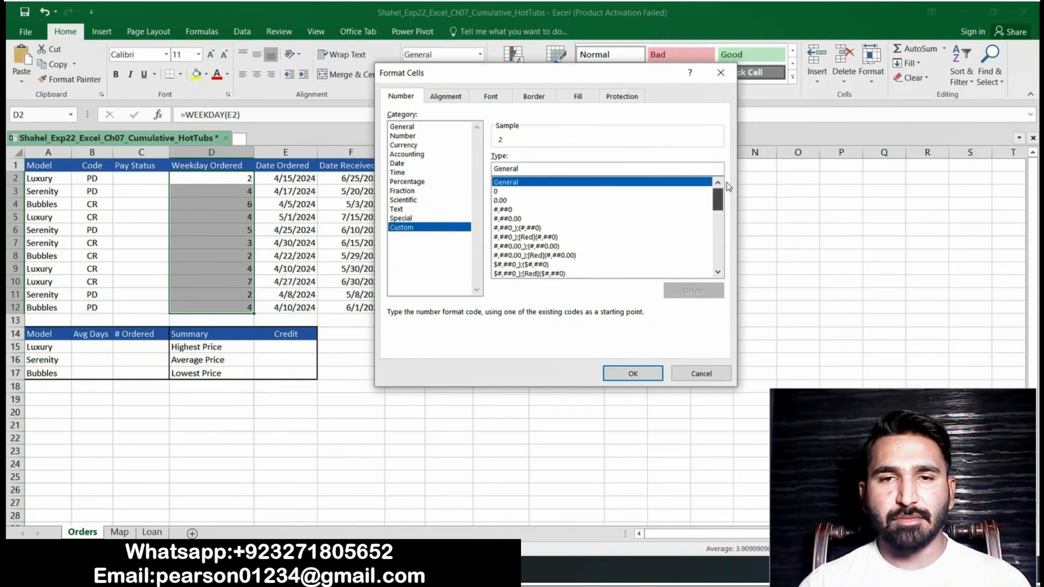
click(573, 168)
key(BackSpace)
key(BackSpace)
key(BackSpace)
key(BackSpace)
key(BackSpace)
key(BackSpace)
key(BackSpace)
text(dddd)
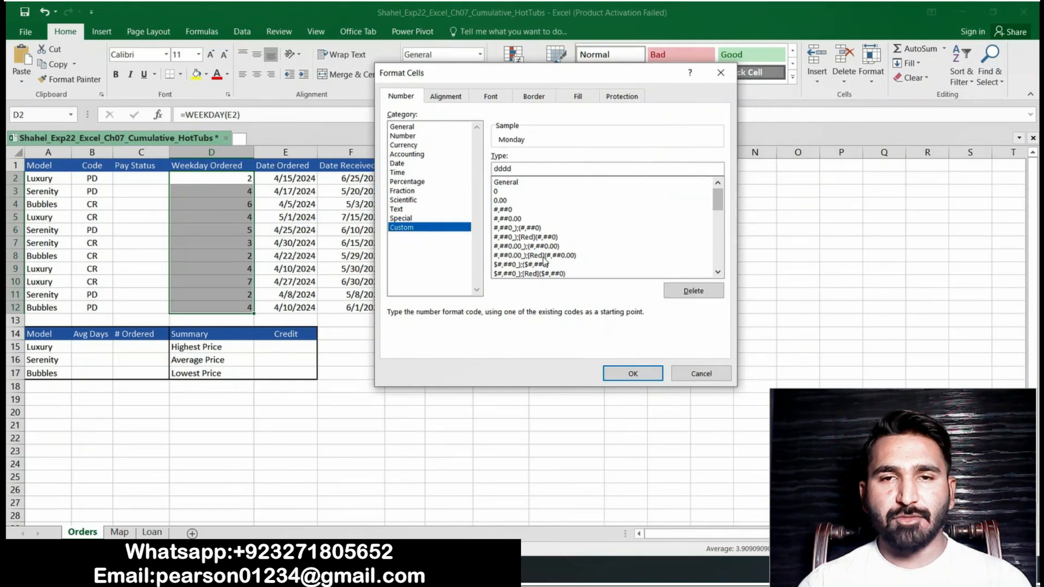
click(632, 373)
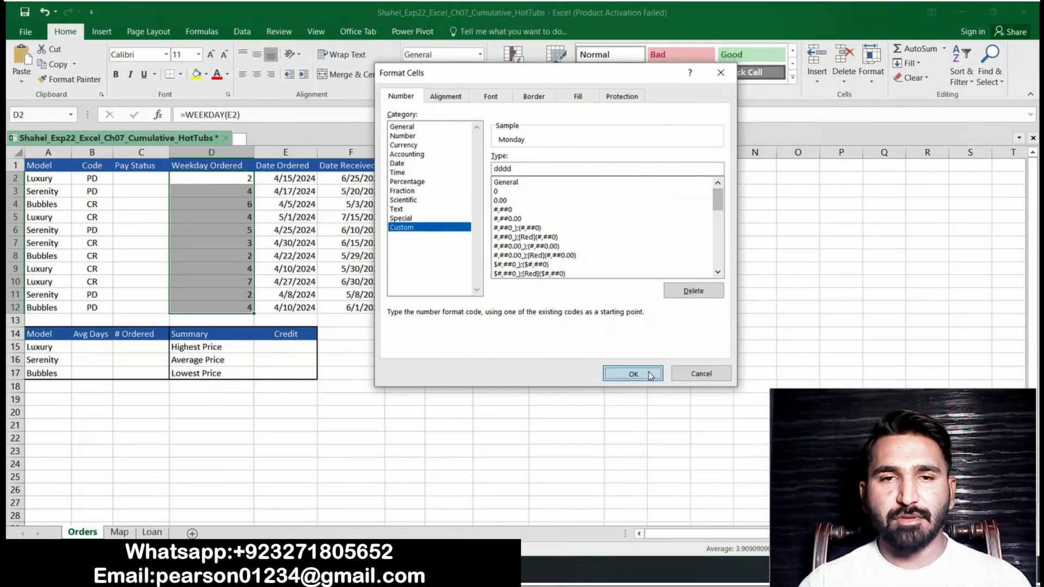
Step: Check the alignment instruction of step 3 in Word, then apply Left (Indent) horizontal alignment to D2:D12 in Excel
key(alt+Tab)
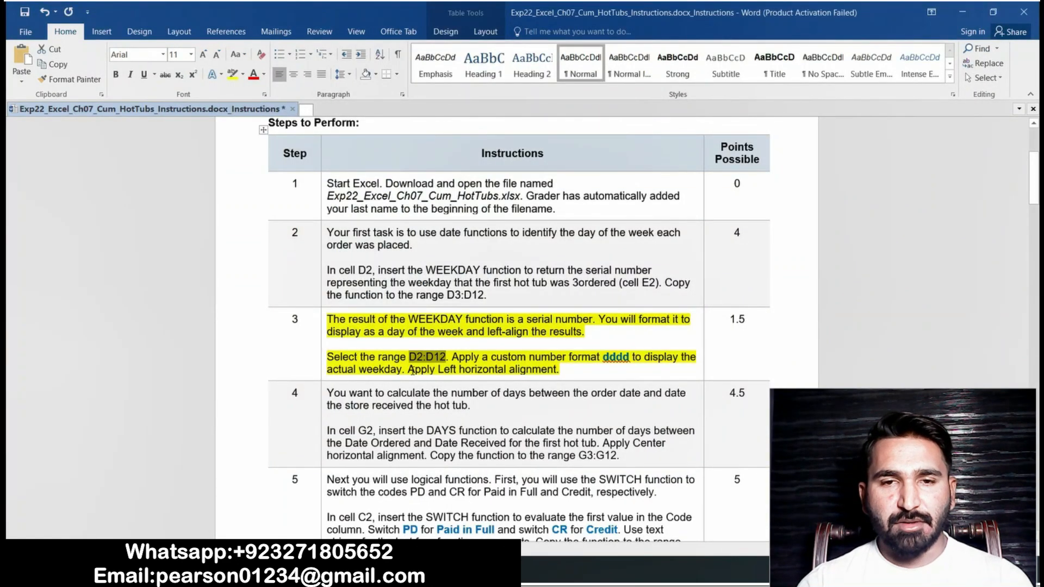
click(412, 371)
drag(455, 374, 556, 373)
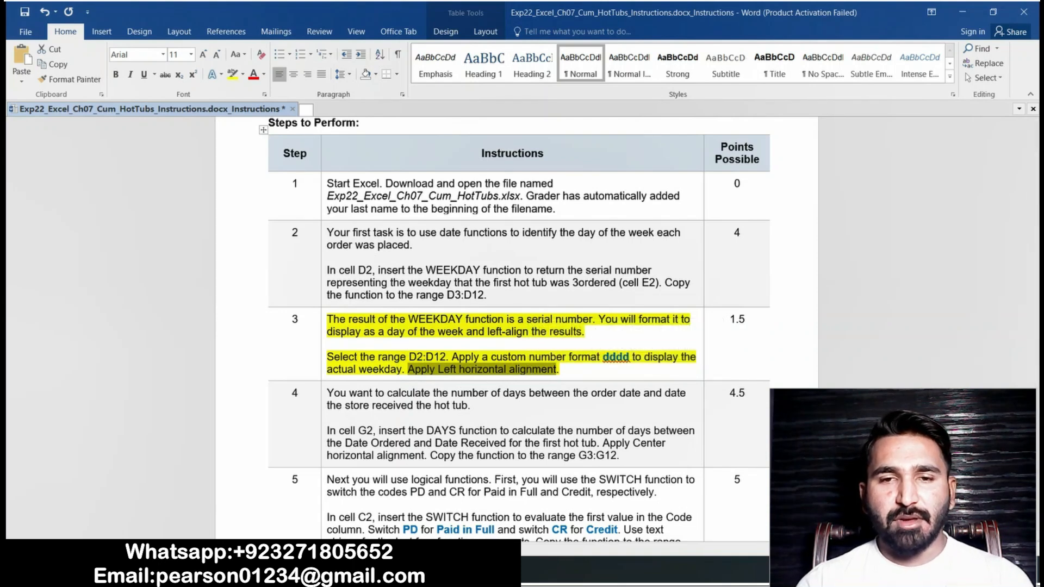
key(alt+Tab)
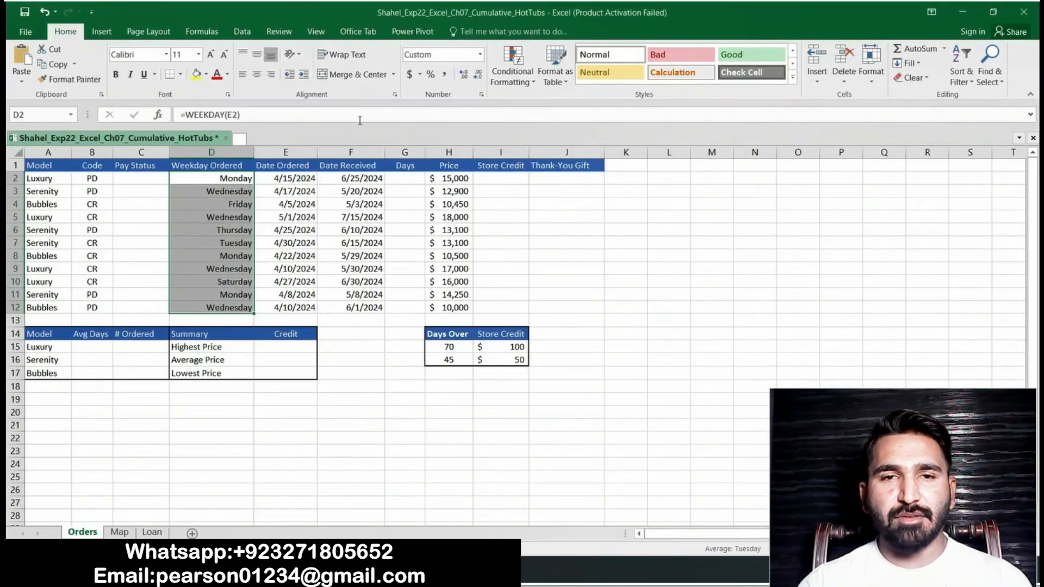
click(394, 95)
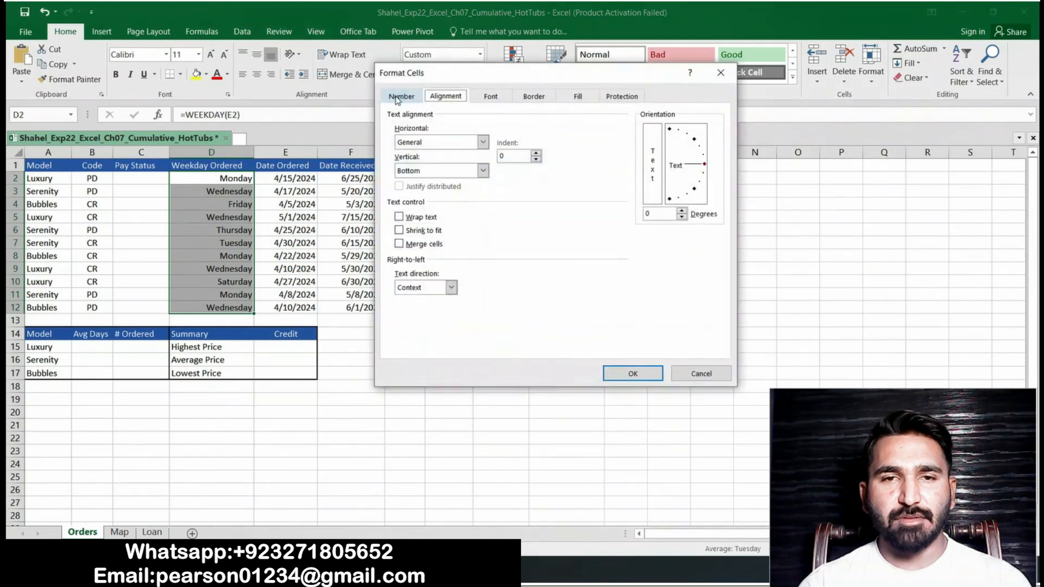
click(483, 143)
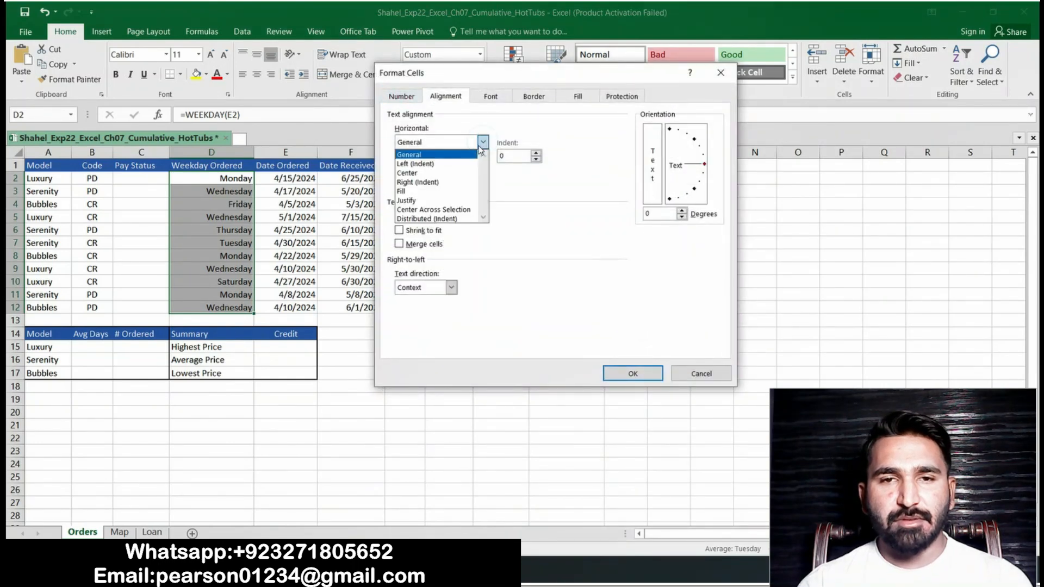
click(471, 164)
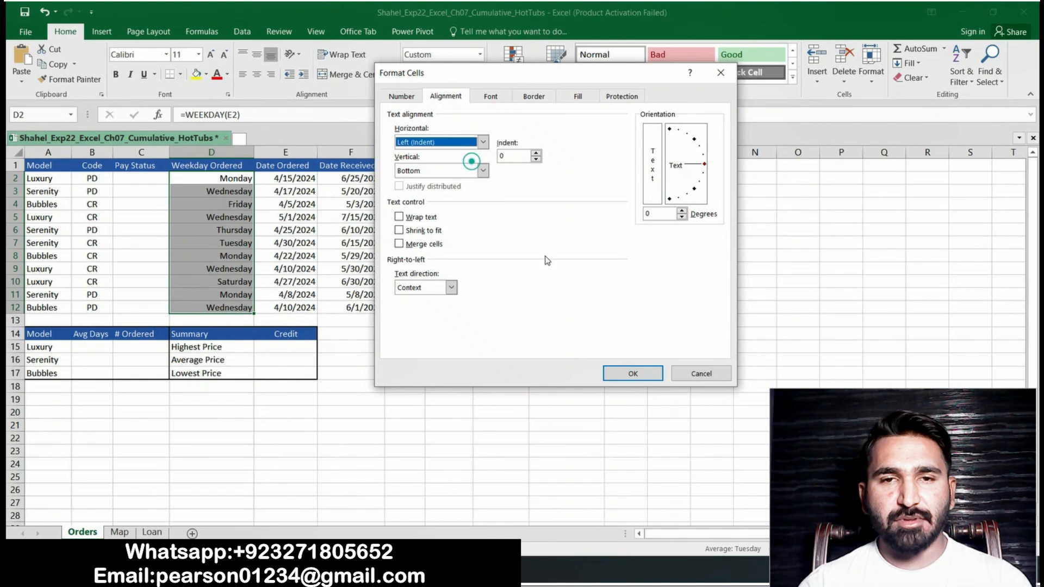
click(630, 373)
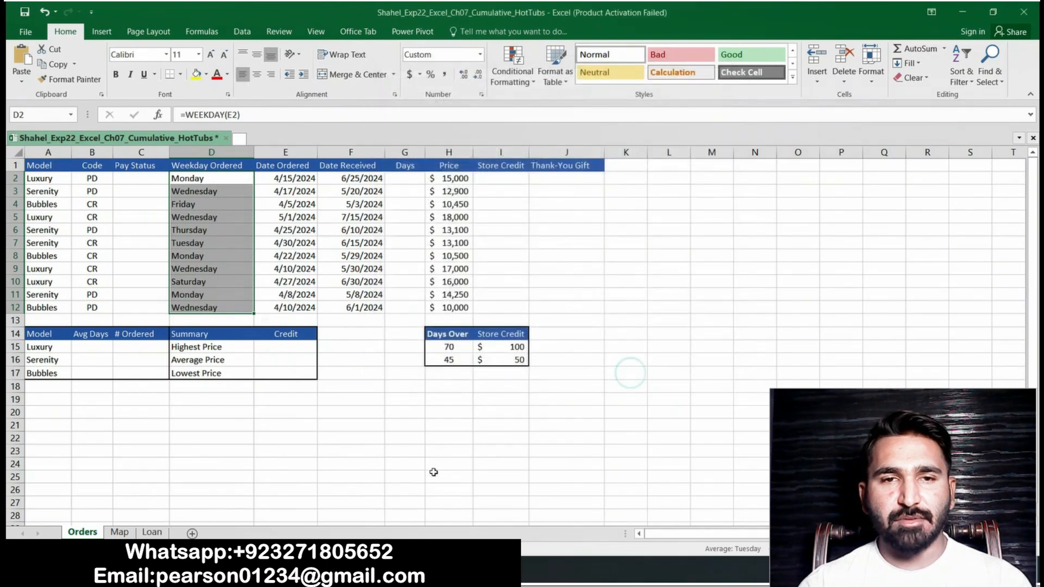
Step: Switch to Word, remove the highlight from the step 3 instructions and highlight the step 4 instructions in yellow
click(385, 570)
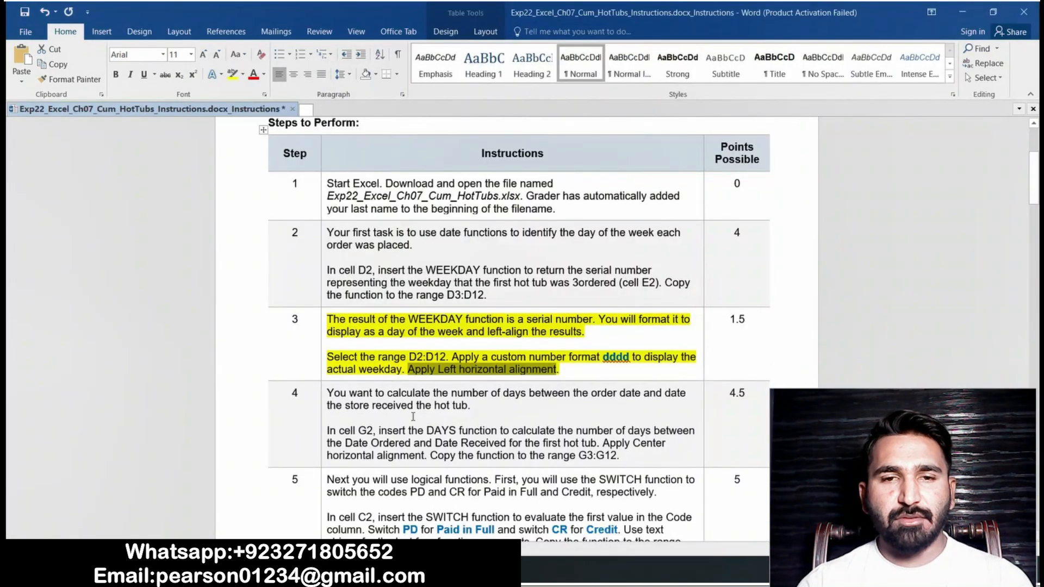
click(322, 325)
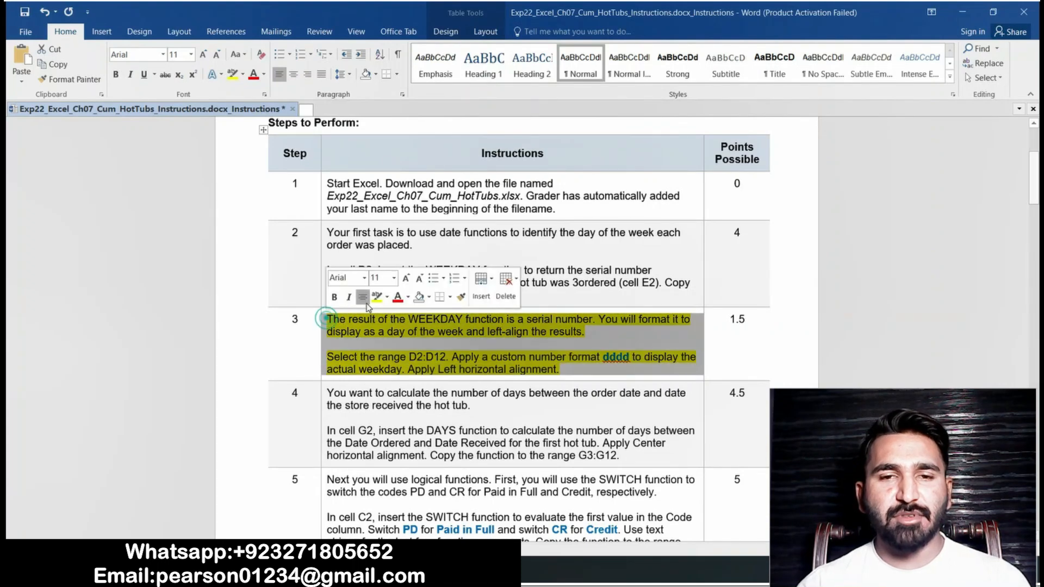
click(373, 297)
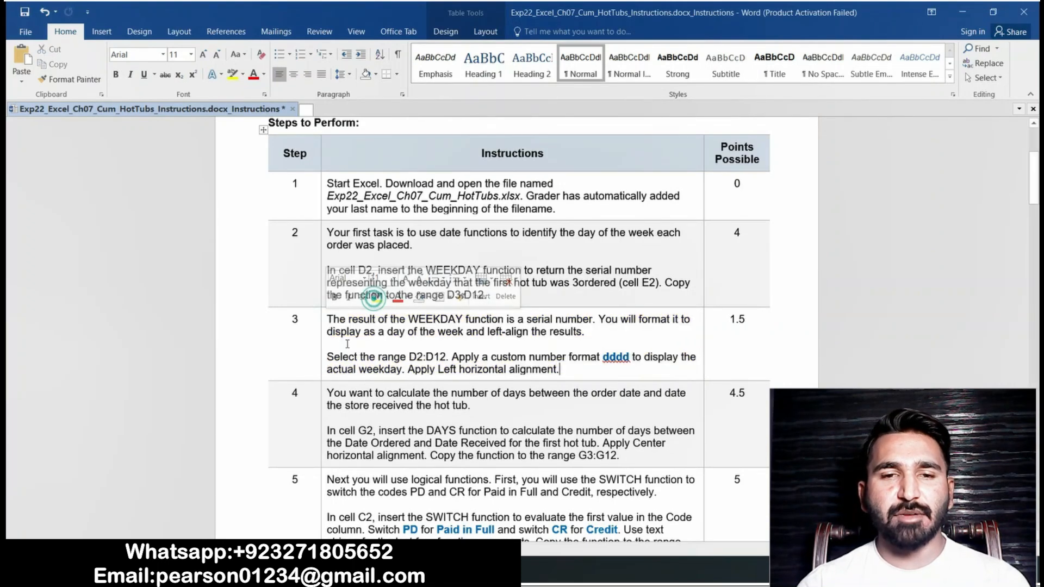
click(321, 392)
click(373, 371)
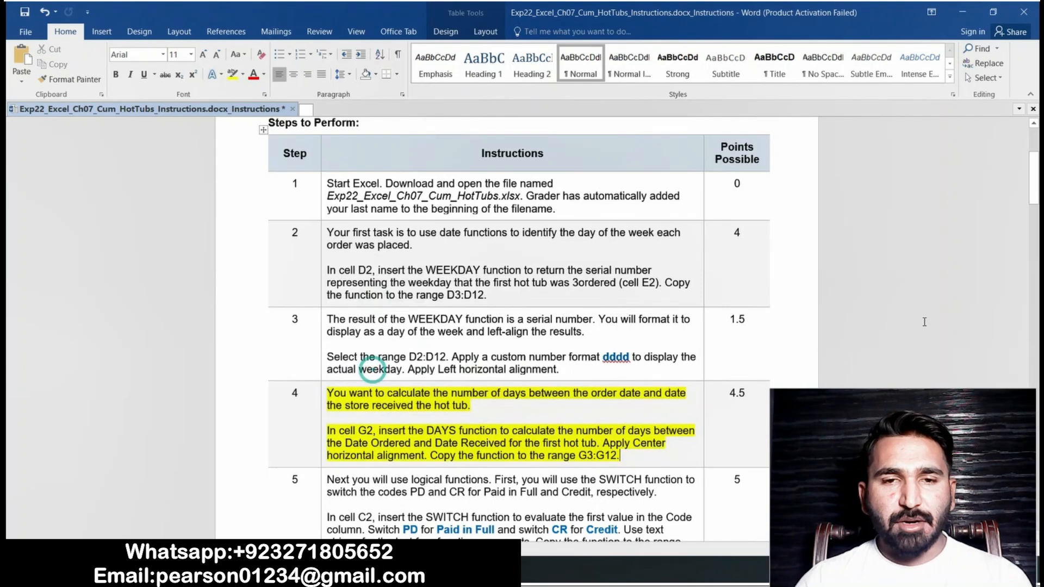
drag(1032, 186, 1032, 214)
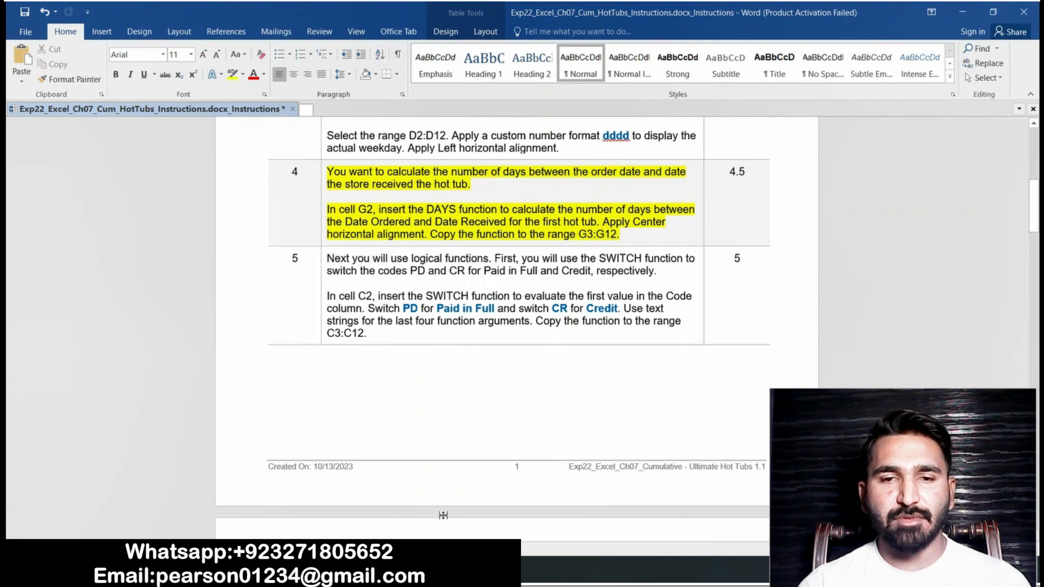
Step: Switch to Excel and enter the formula =DAYS(F2,E2) in cell G2 of the Orders sheet
key(alt+Tab)
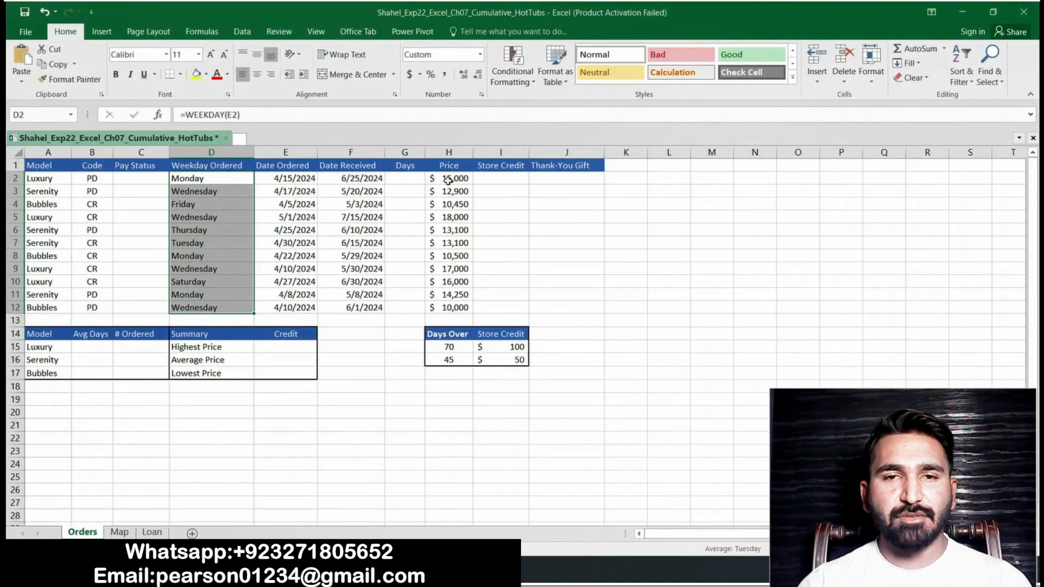
click(413, 179)
text(=)
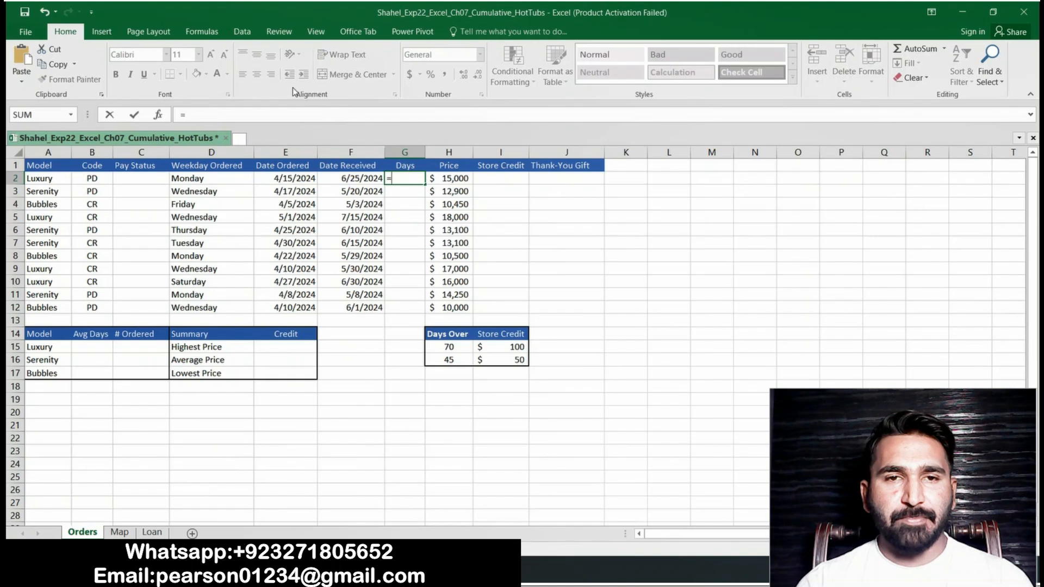
click(272, 107)
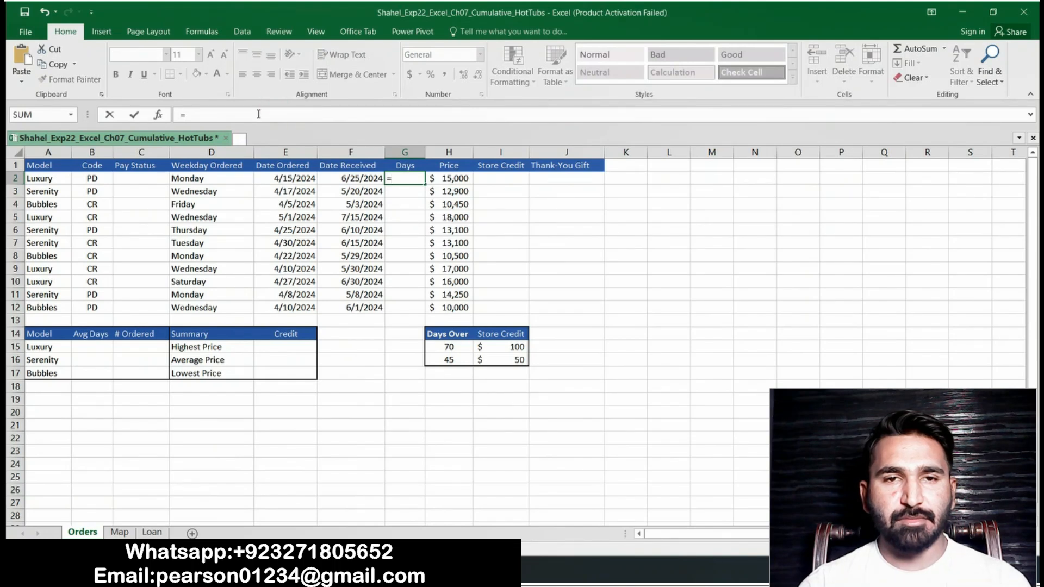
click(258, 113)
text(DAYS()
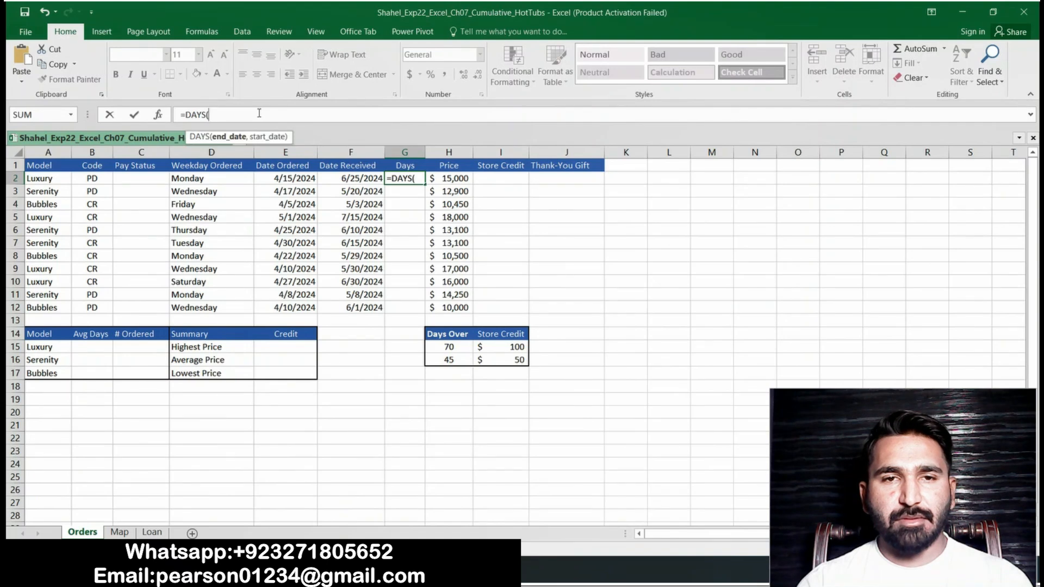
text(F2,)
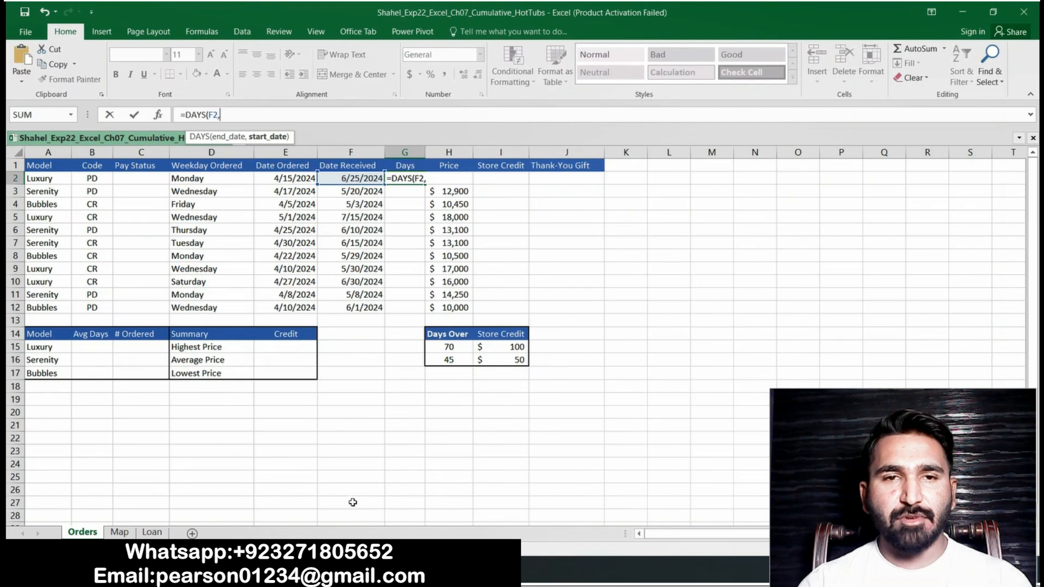
click(359, 570)
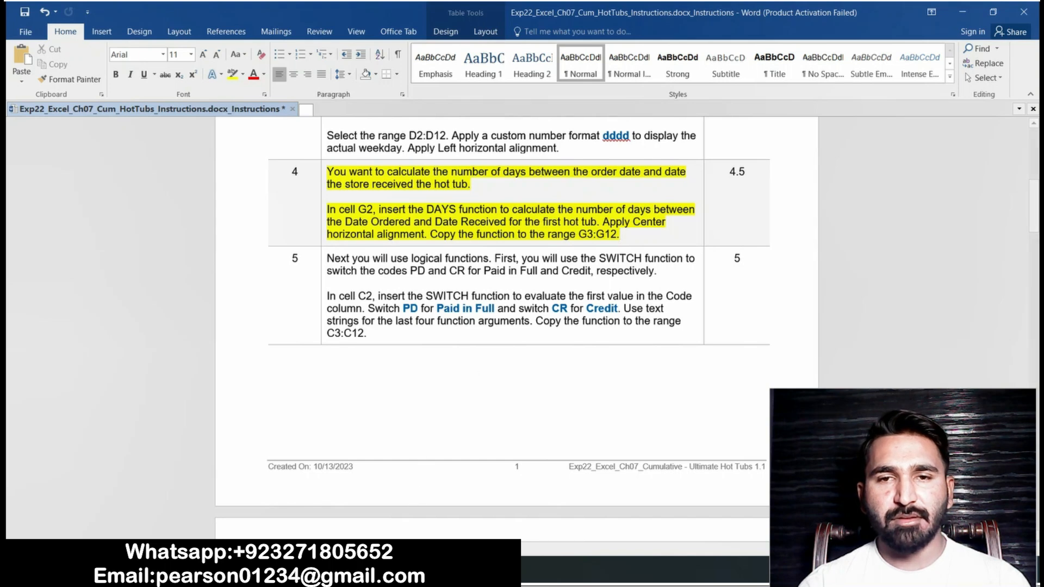
click(380, 569)
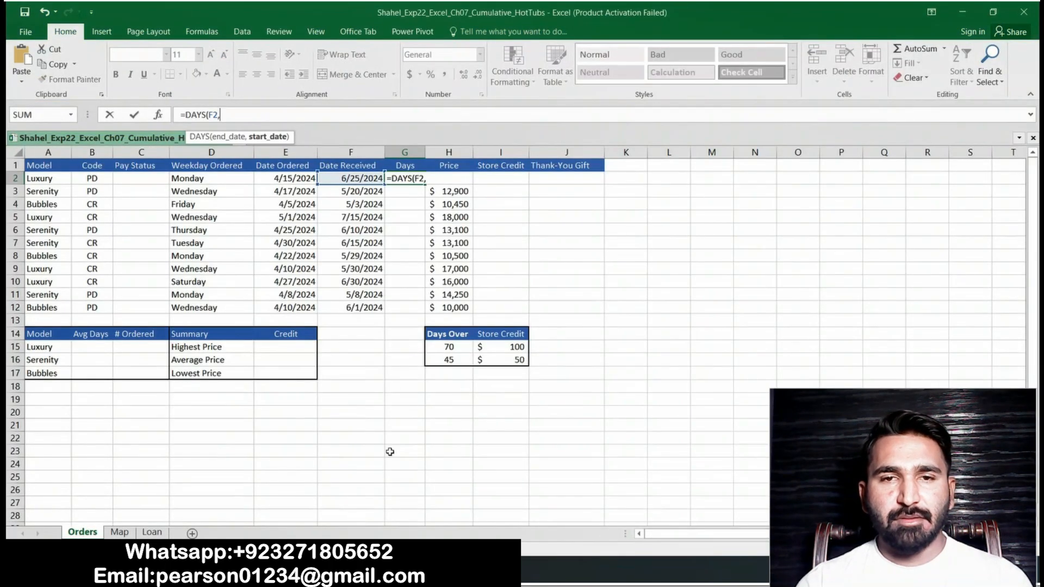
text(E2))
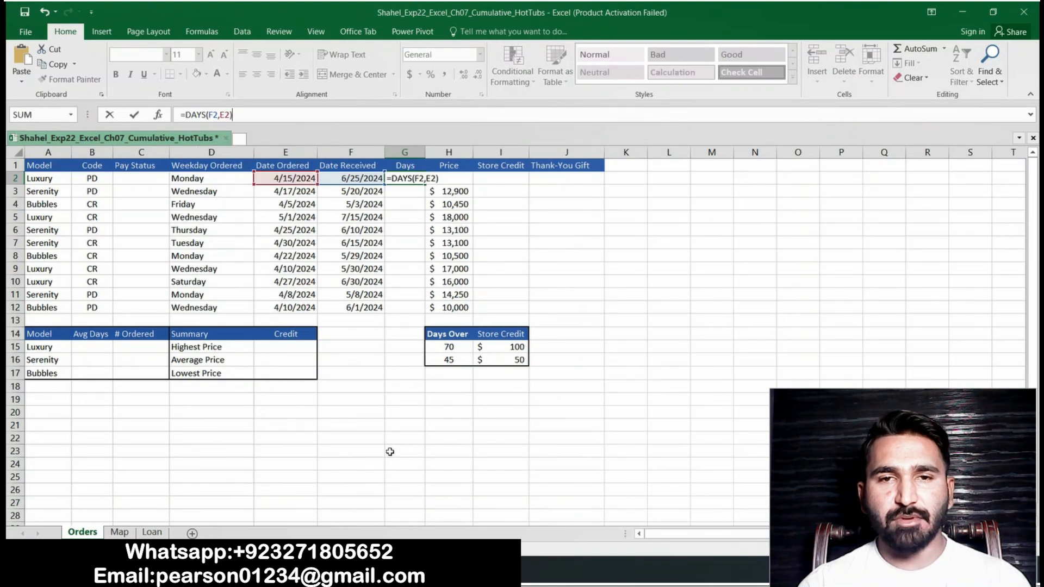
key(Return)
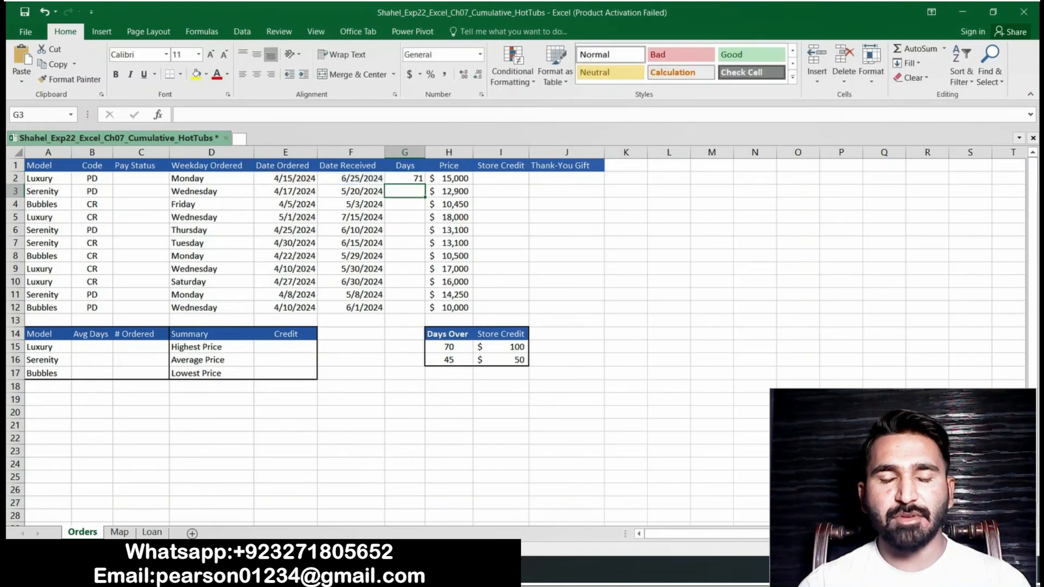
Step: Check the alignment and copy instructions of step 4 in Word, then apply Center horizontal alignment to cell G2 in Excel
click(348, 569)
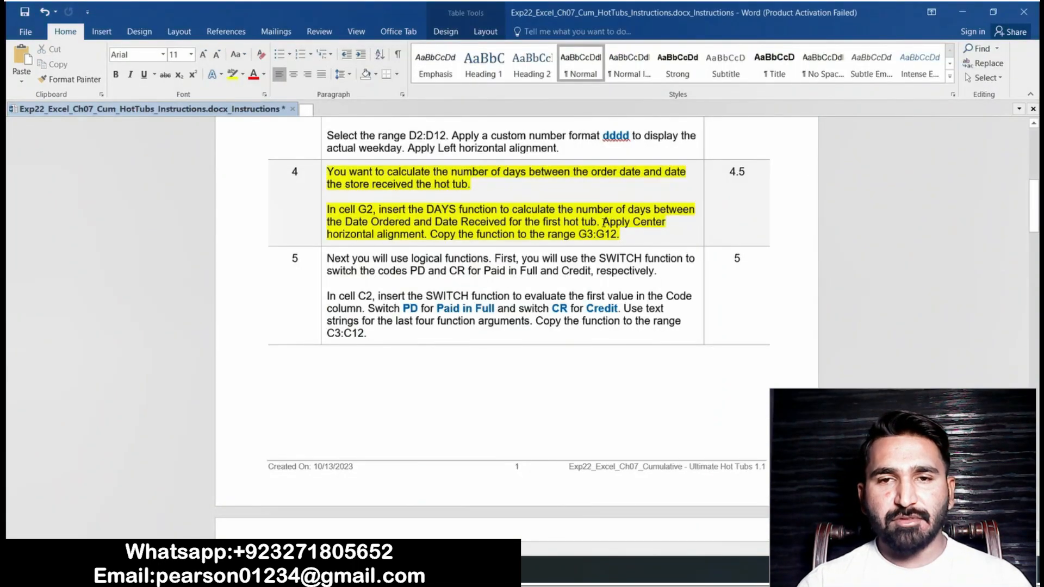
drag(602, 222, 616, 236)
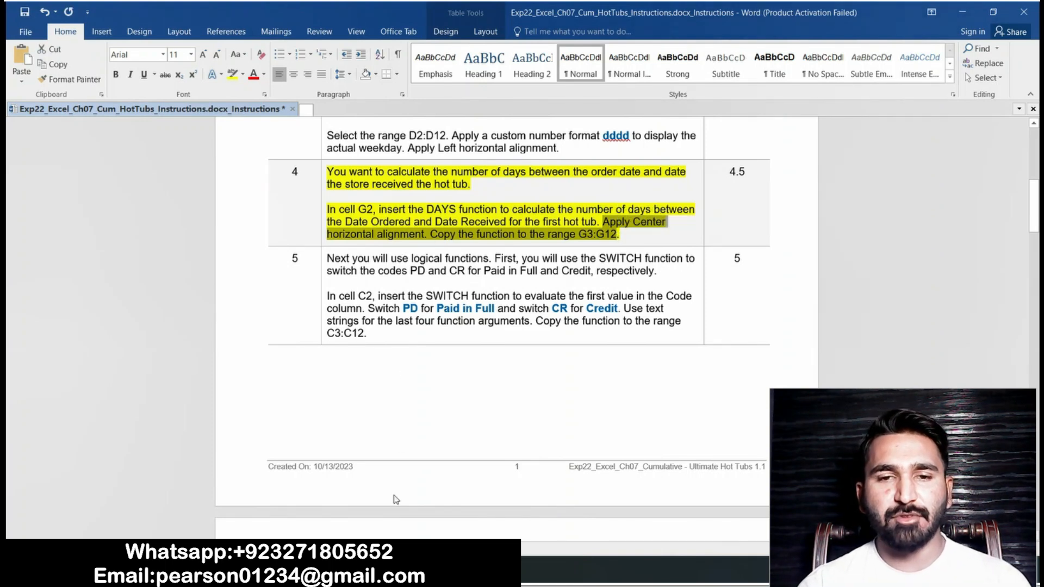
key(alt+Tab)
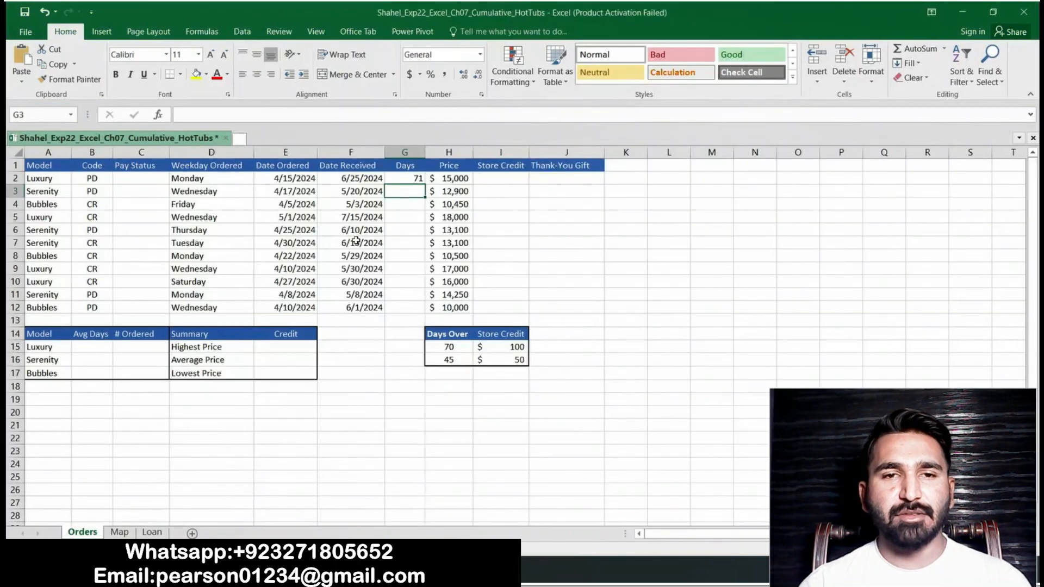
click(416, 178)
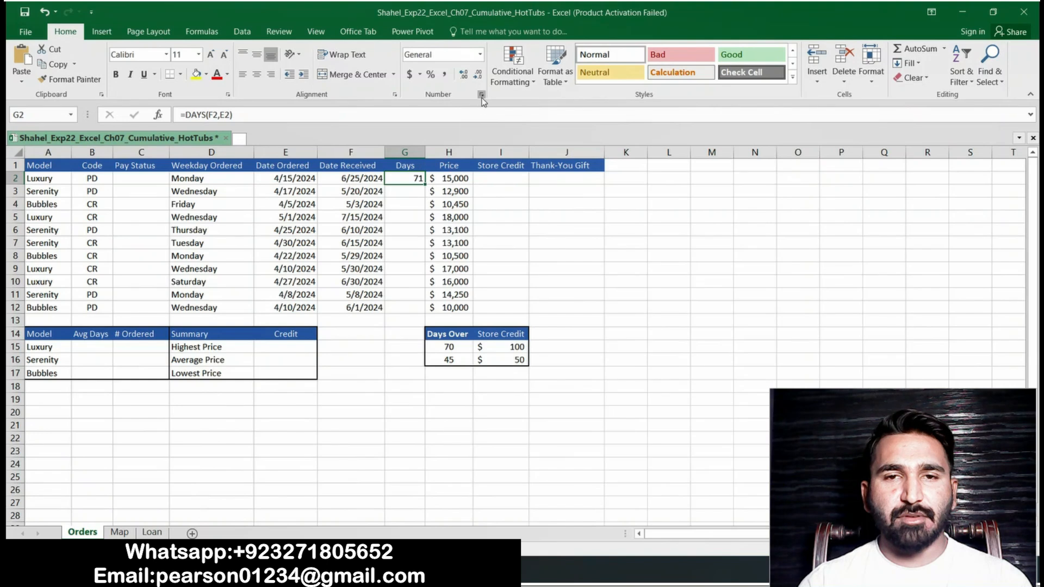
click(394, 95)
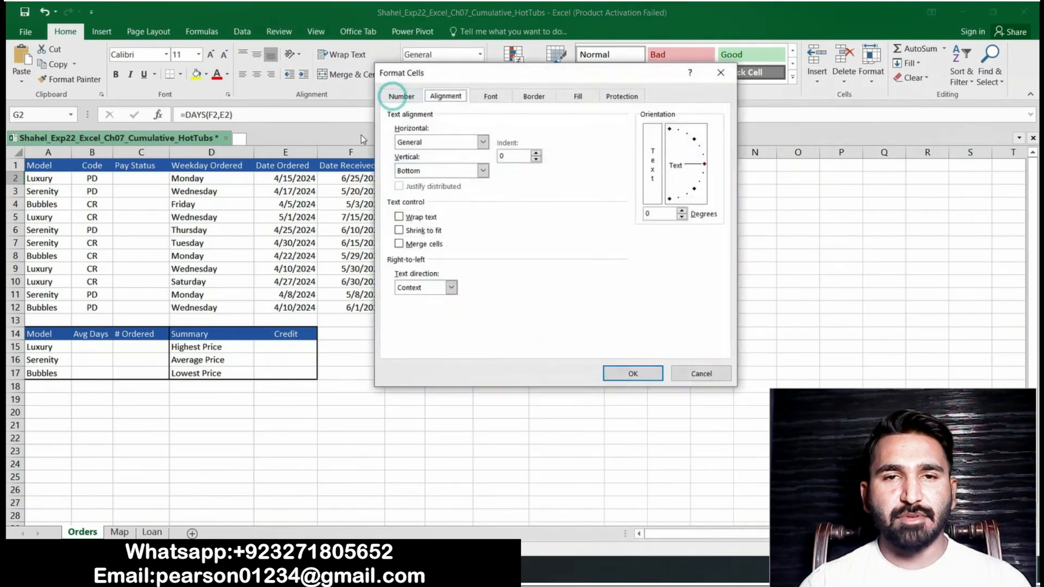
click(482, 142)
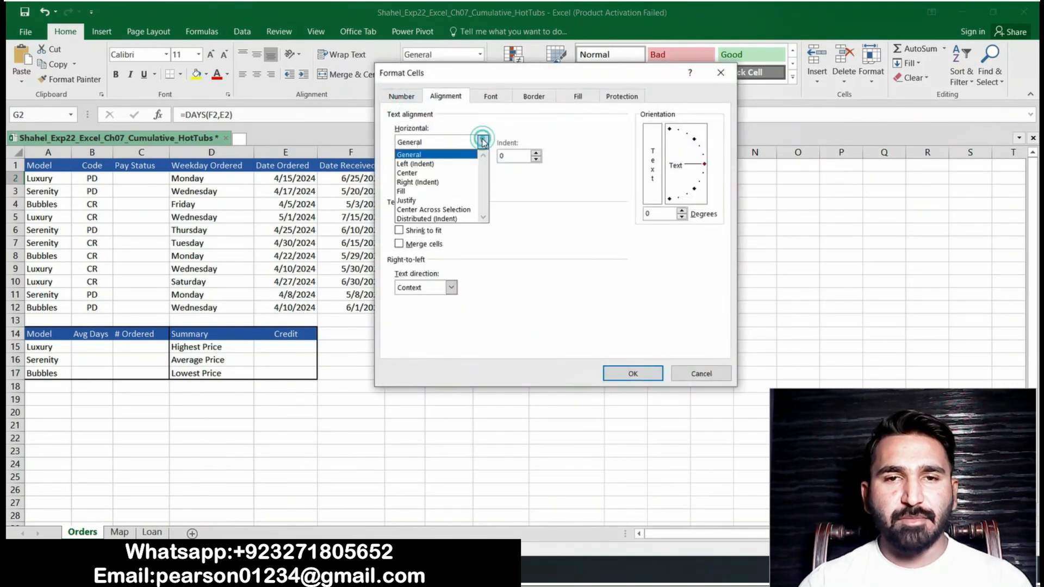
click(482, 142)
click(457, 173)
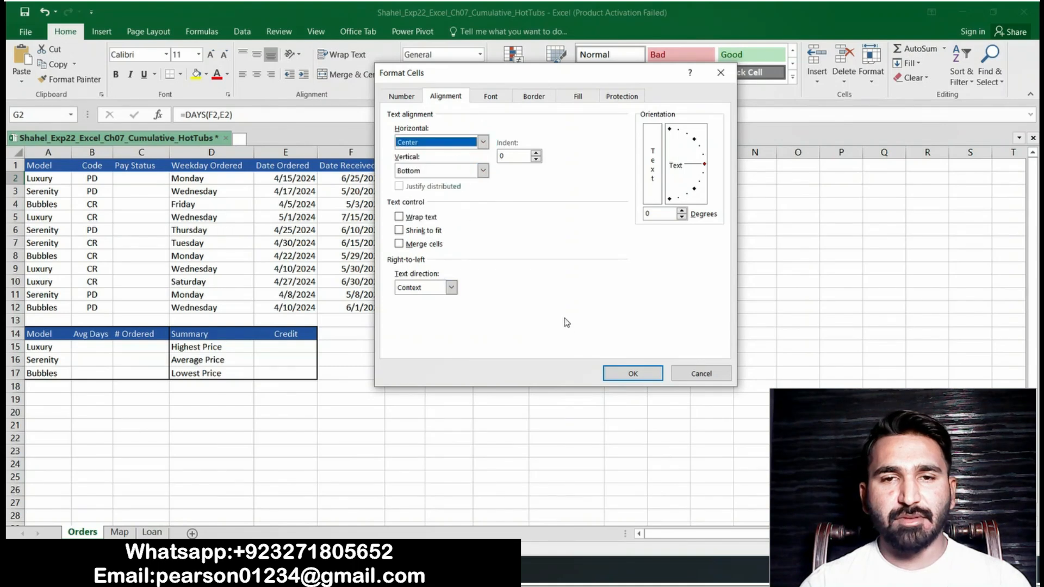
click(632, 372)
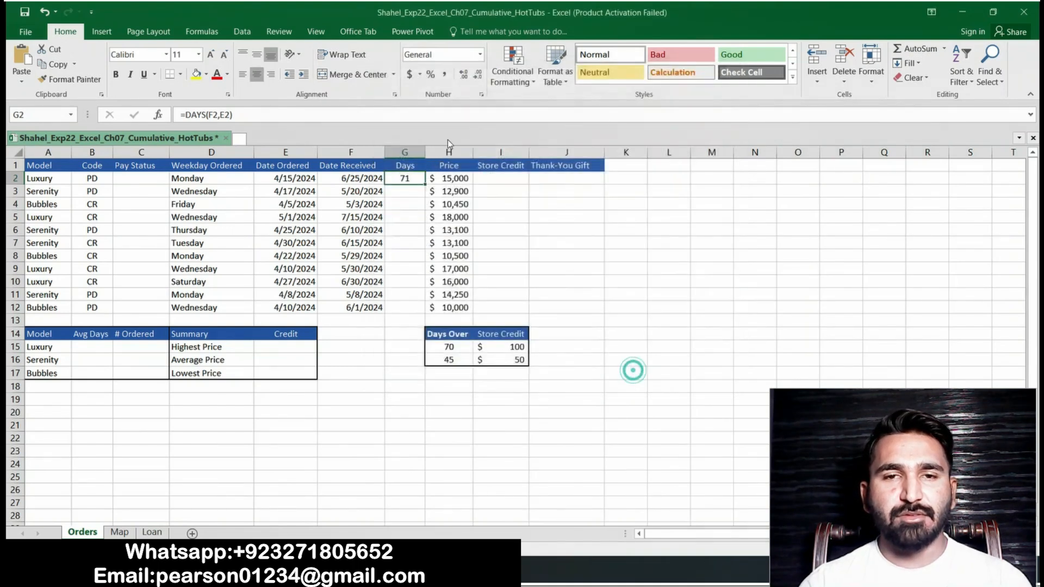
Step: Copy the DAYS formula from cell G2 down to the range G3:G12
drag(425, 184, 412, 317)
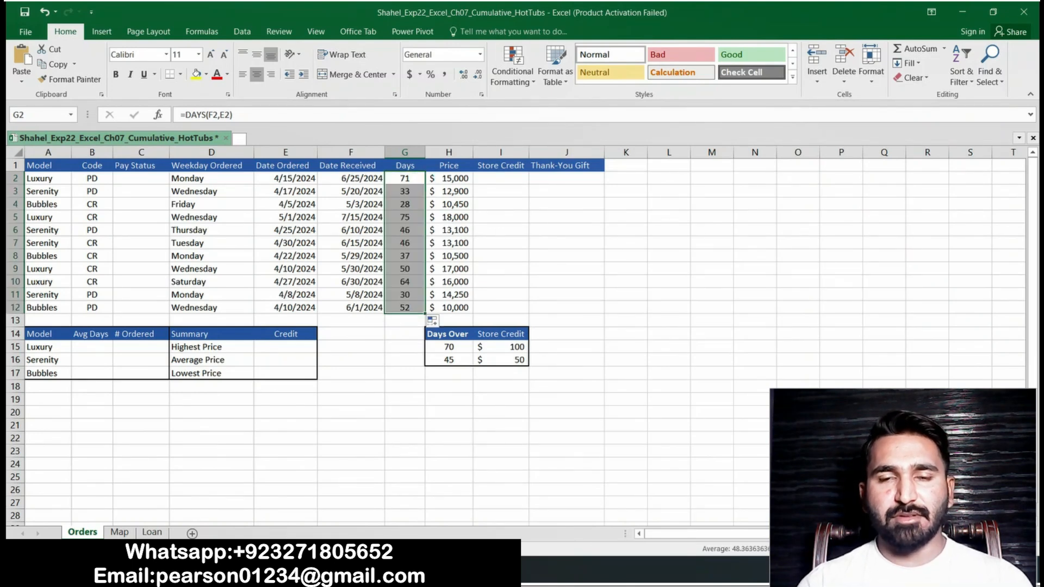
Step: Switch to Word, remove the highlight from the step 4 instructions and highlight the step 5 instructions in yellow
key(alt+Tab)
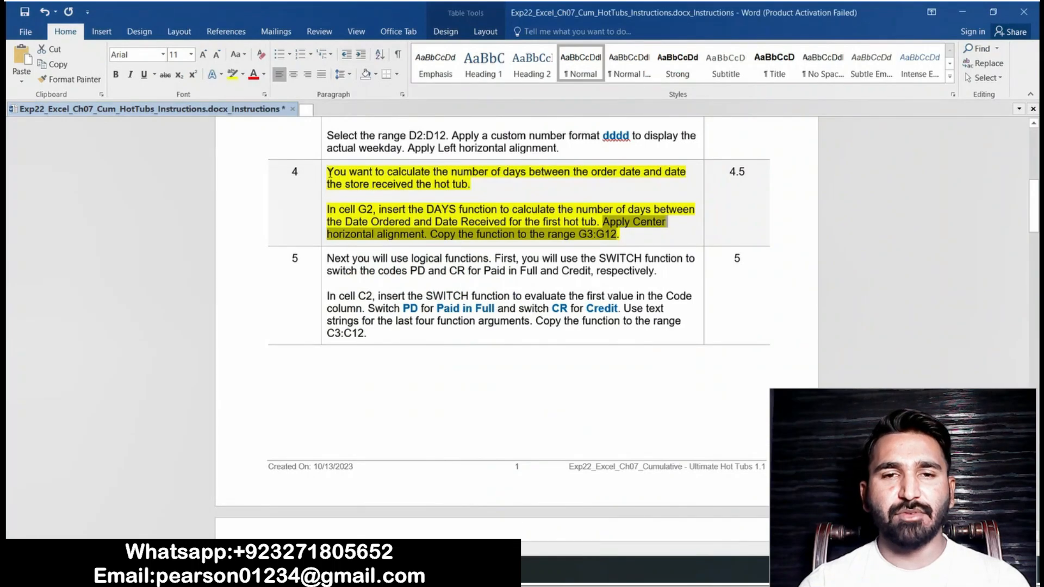
click(323, 172)
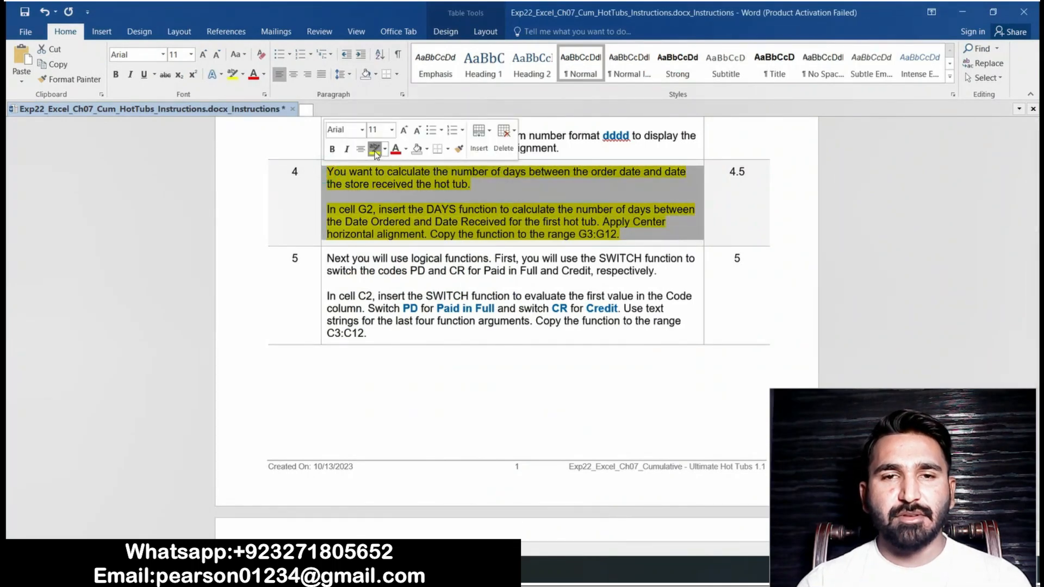
key(ctrl+z)
click(322, 257)
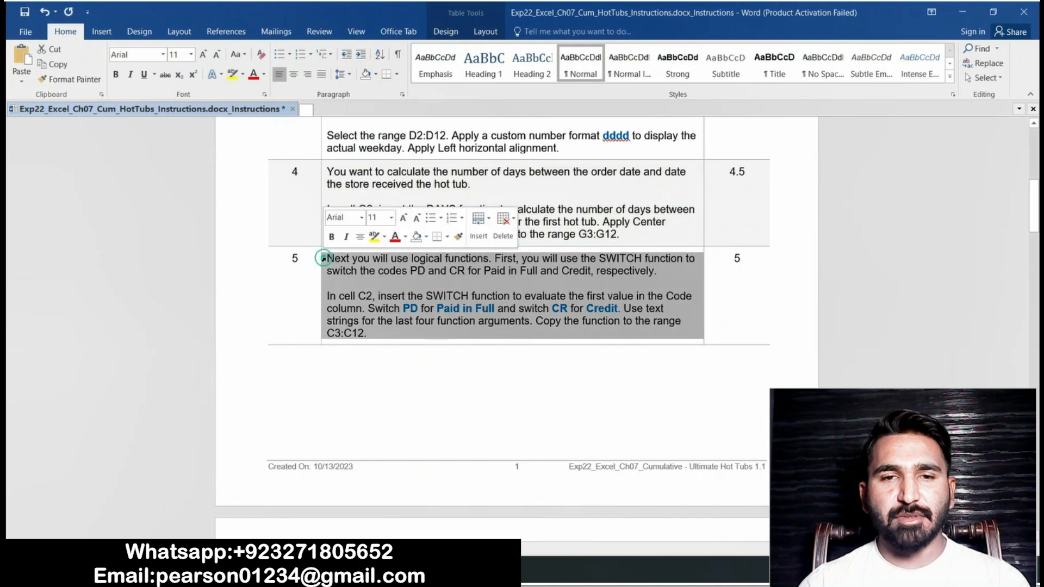
click(381, 238)
click(379, 329)
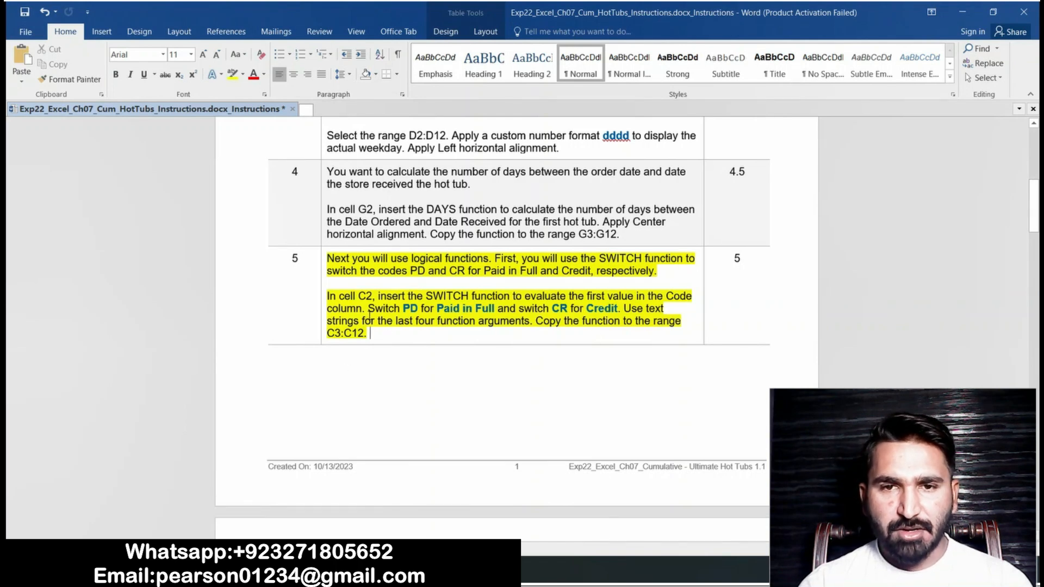
Step: Switch to Excel and begin the formula =_xlfn.SWITCH( in cell C2 of the Orders sheet
key(alt+Tab)
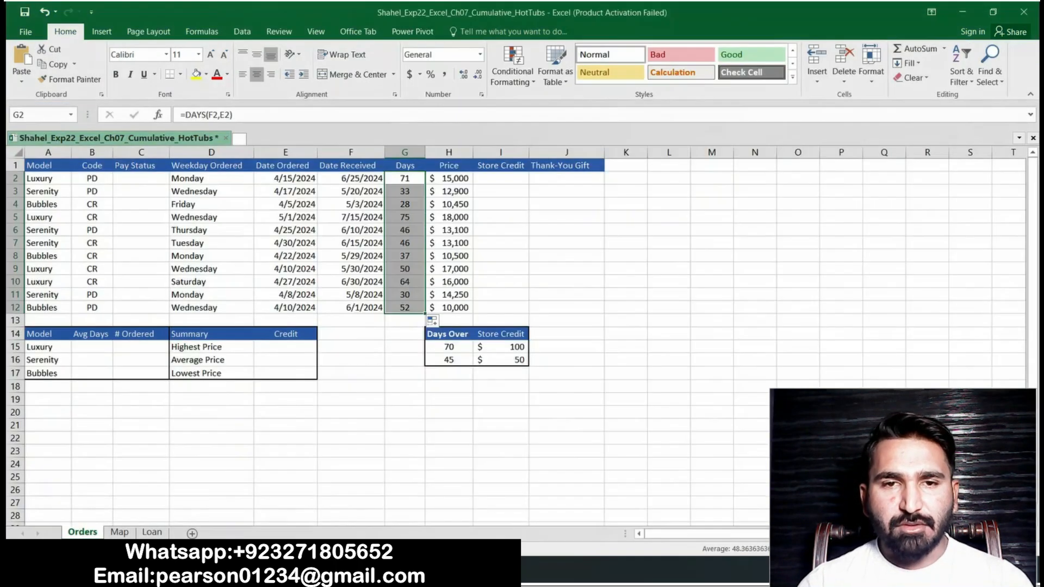
click(140, 179)
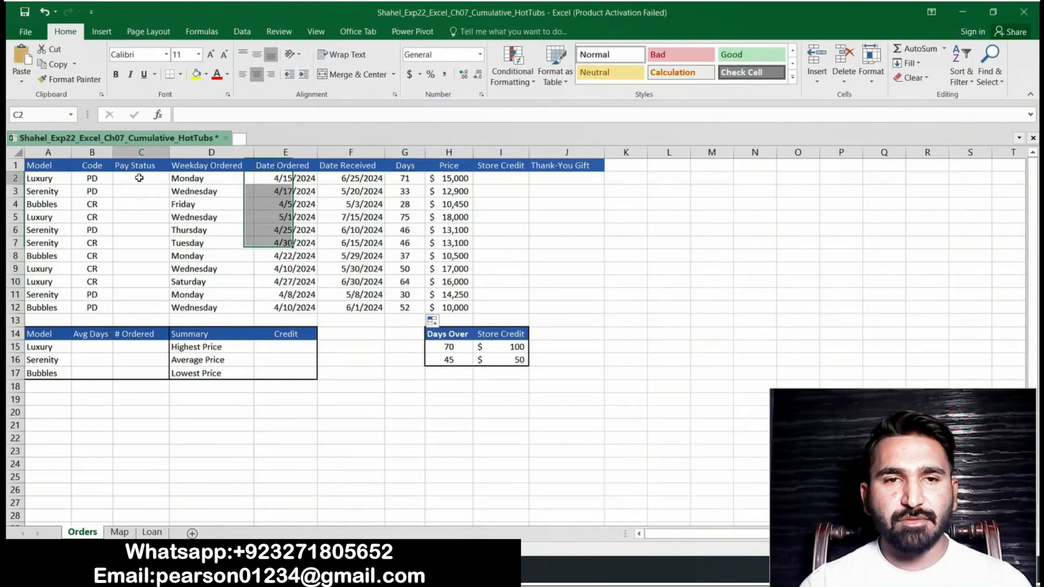
text(=)
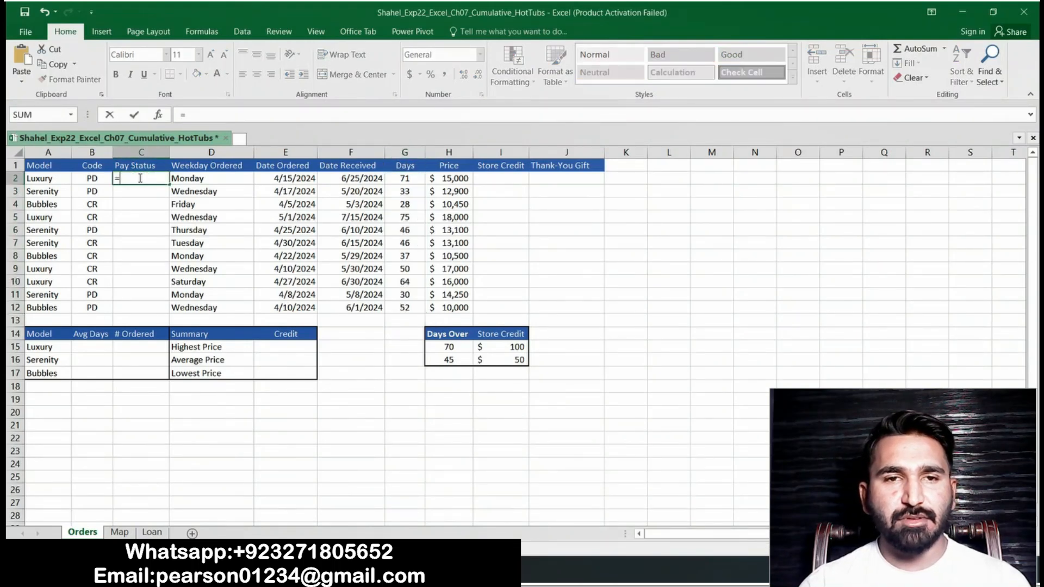
text(_)
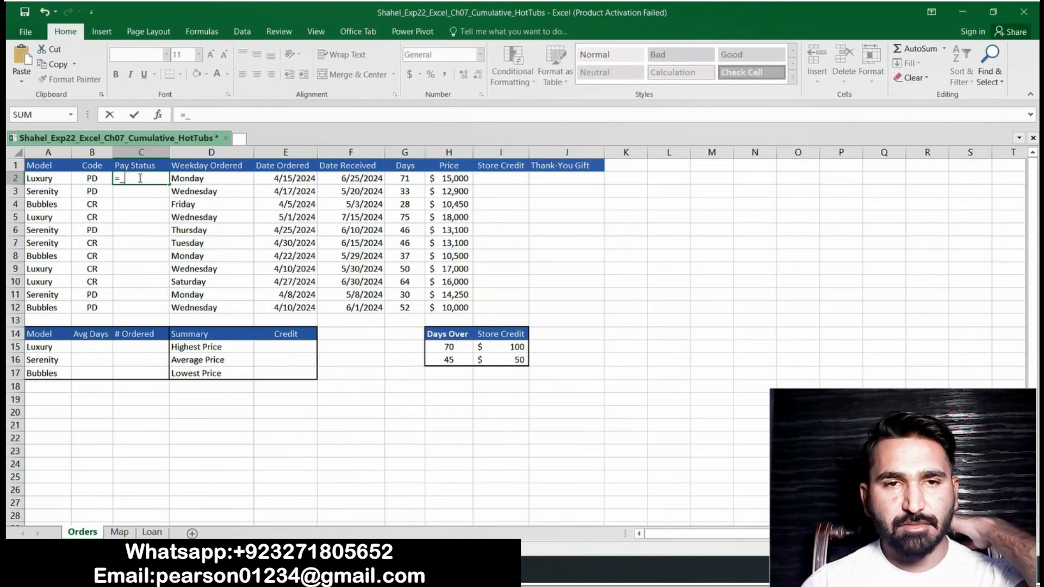
text(XL)
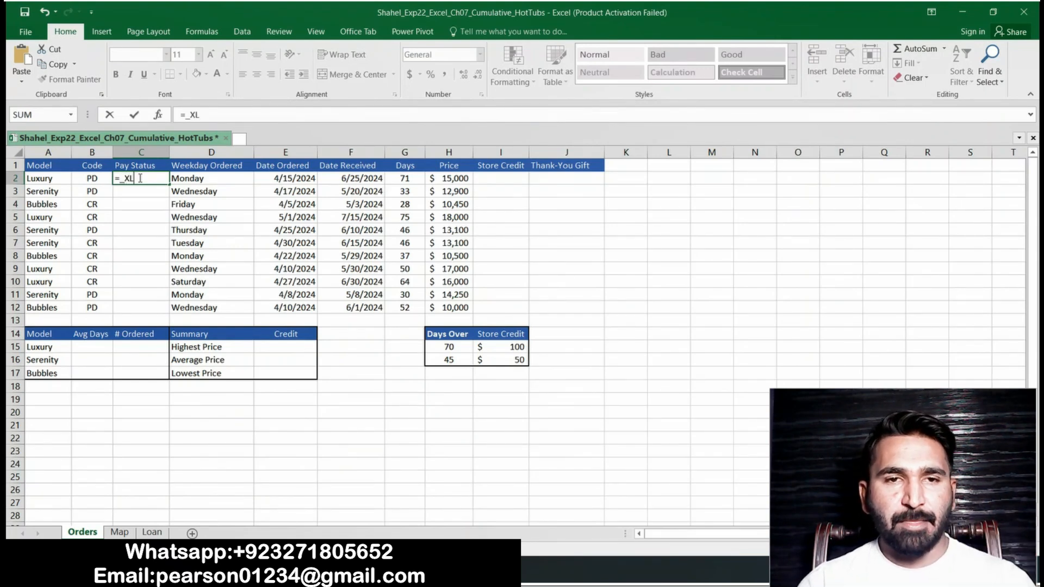
key(BackSpace)
key(BackSpace)
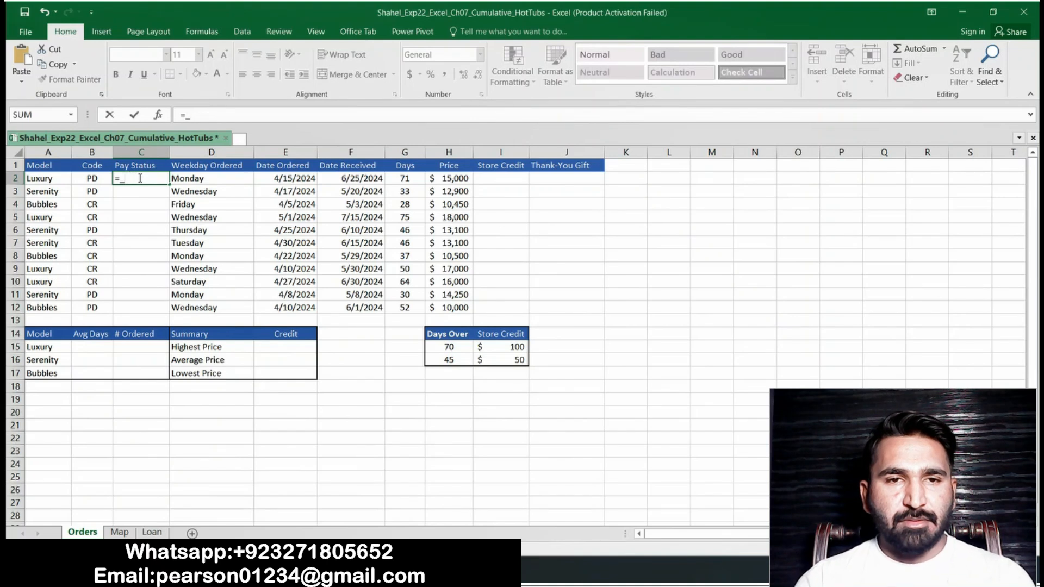
text(xlfn)
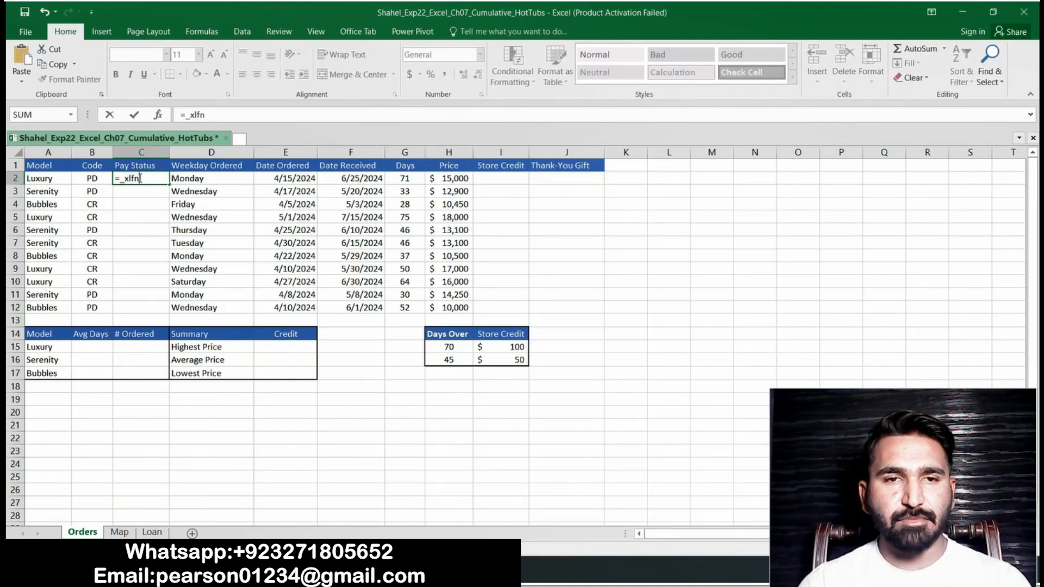
text(.SWITCH()
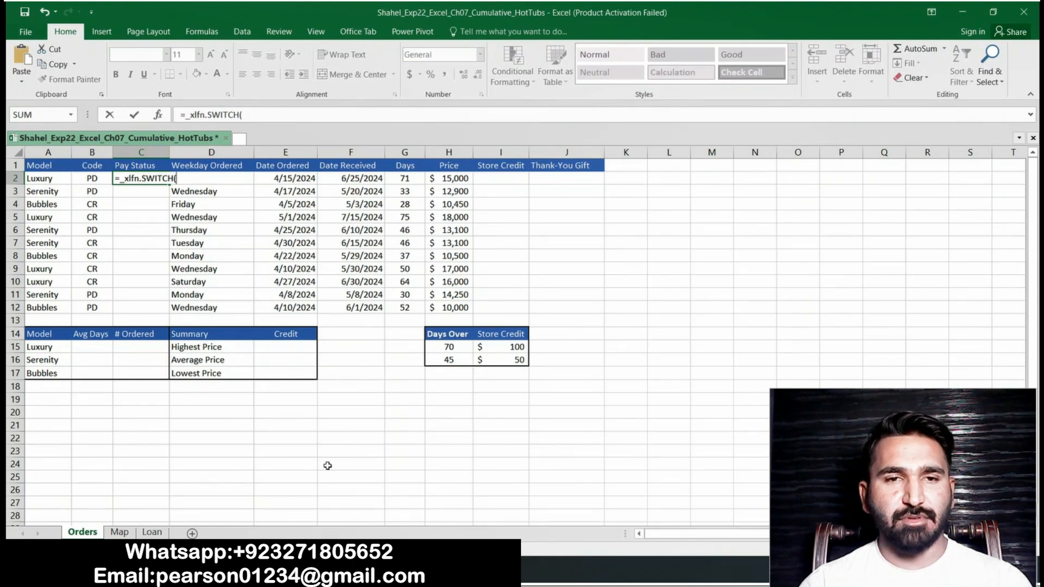
Step: Check the step 5 wording in Word and add the arguments B2,"PD","Paid in Full" to the SWITCH formula in Excel
key(alt+Tab)
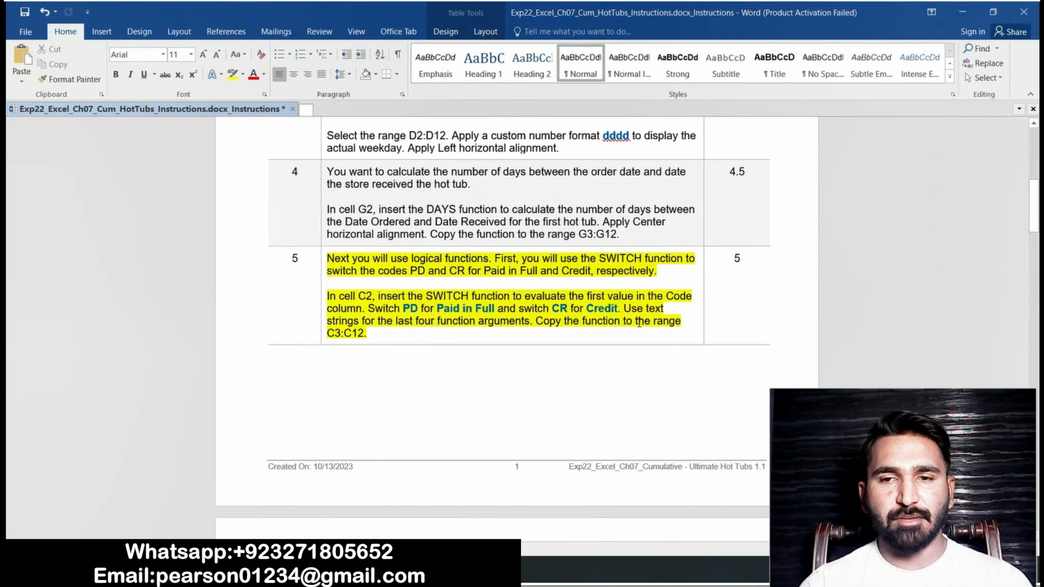
key(alt+Tab)
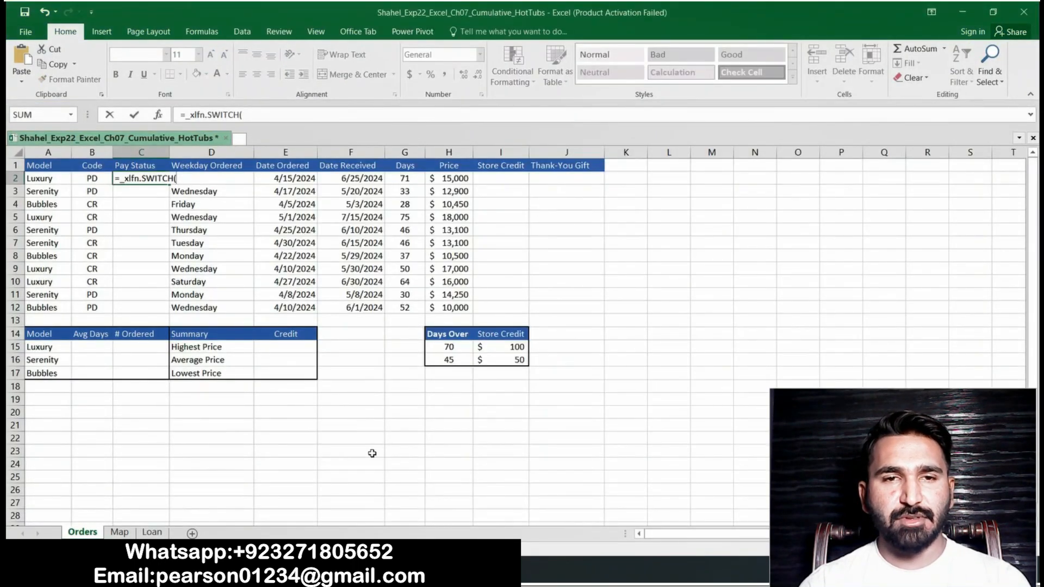
text(B2)
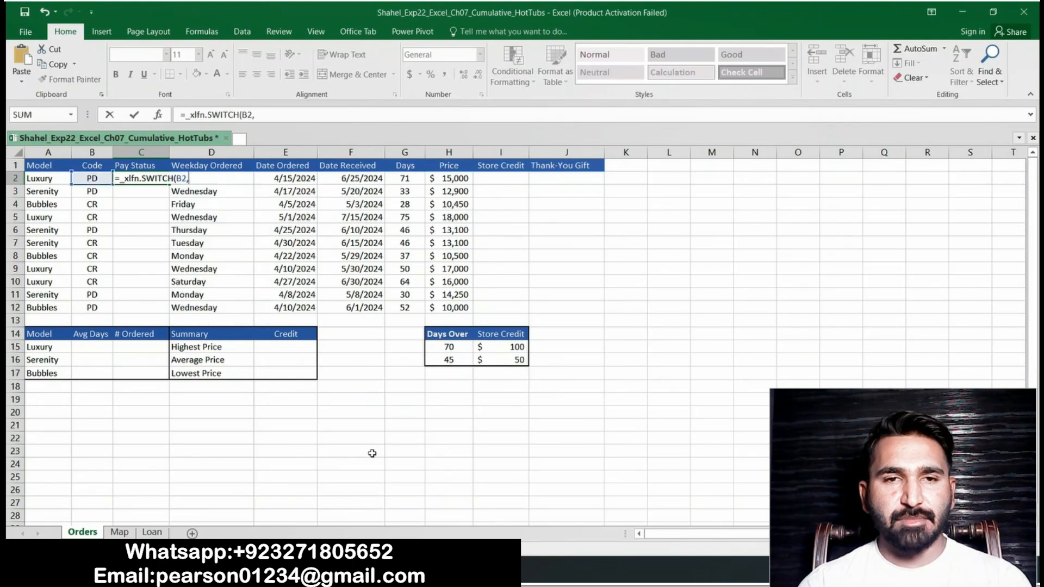
text(,"PD)
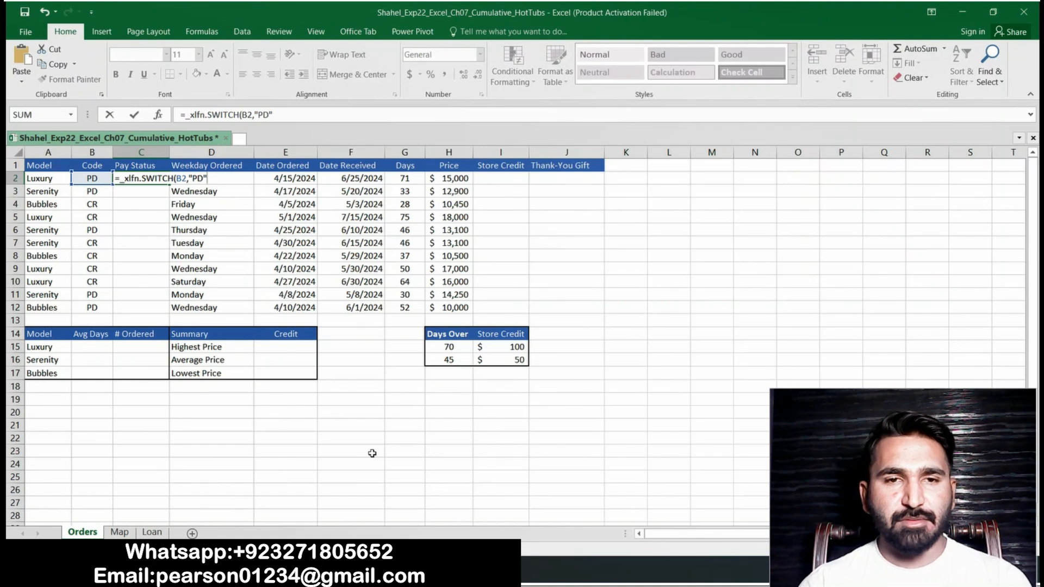
text(","PA)
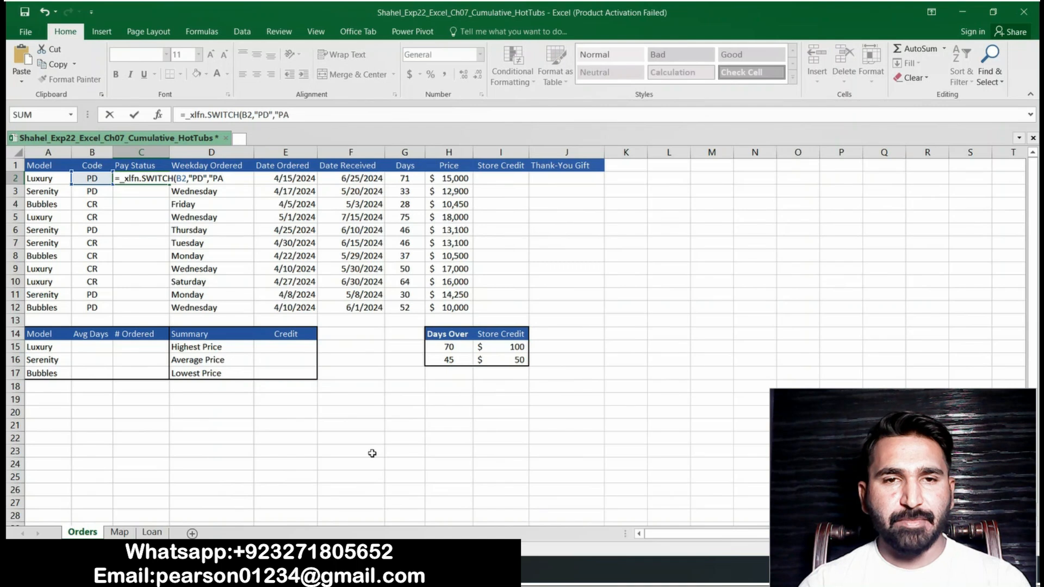
key(BackSpace)
text(aid in)
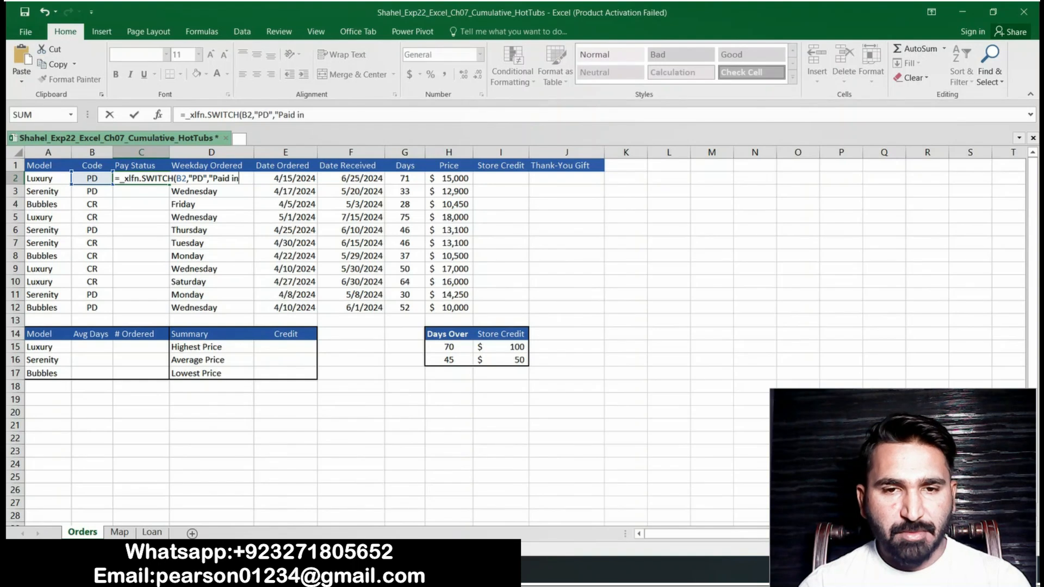
key(alt+Tab)
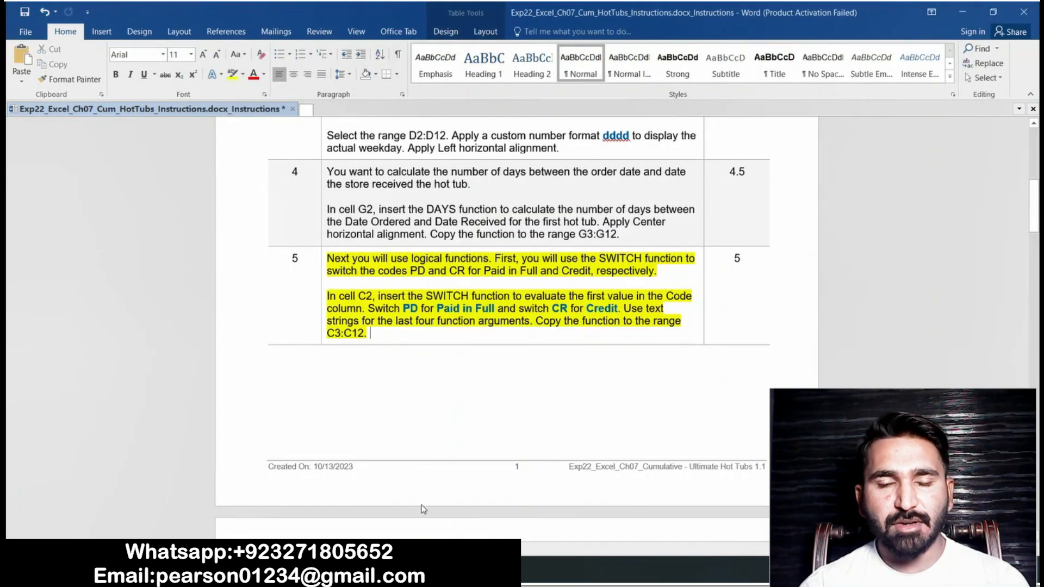
key(alt+Tab)
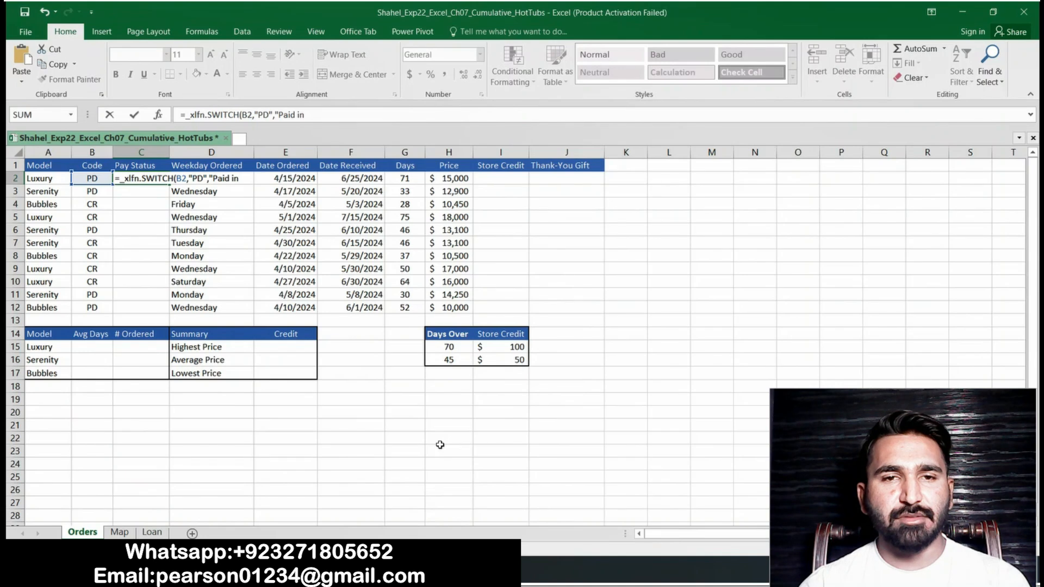
click(323, 116)
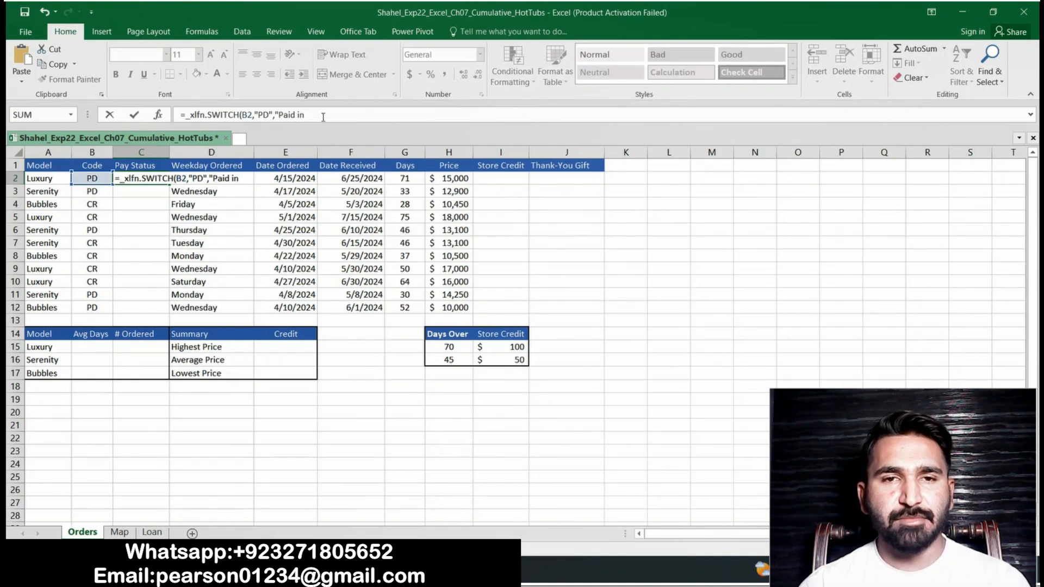
text(Full")
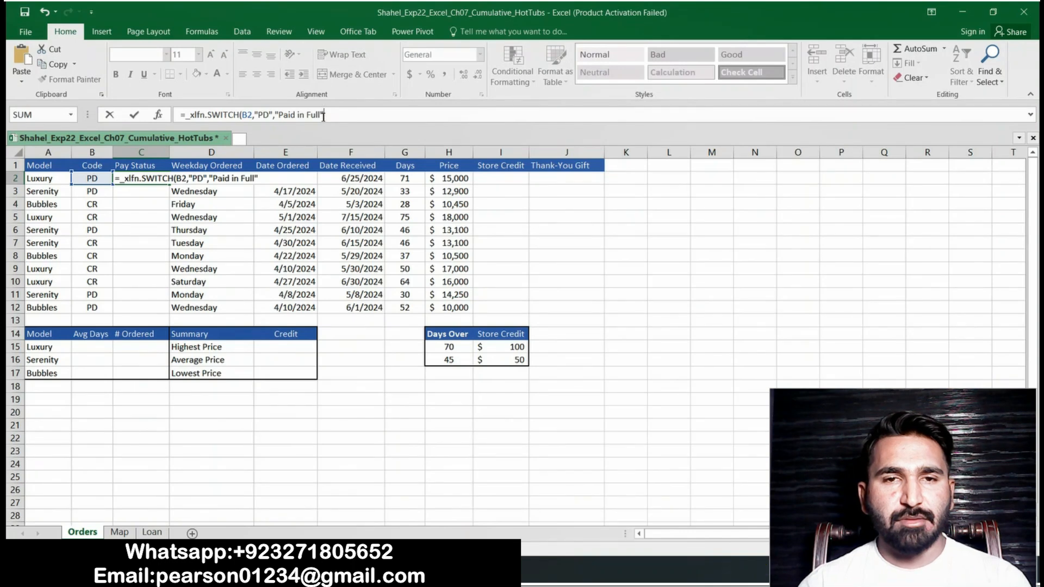
Step: Add the arguments "CR","Credit" to the SWITCH formula, copying the word Credit from step 5 in Word, and complete the formula in C2
text(,")
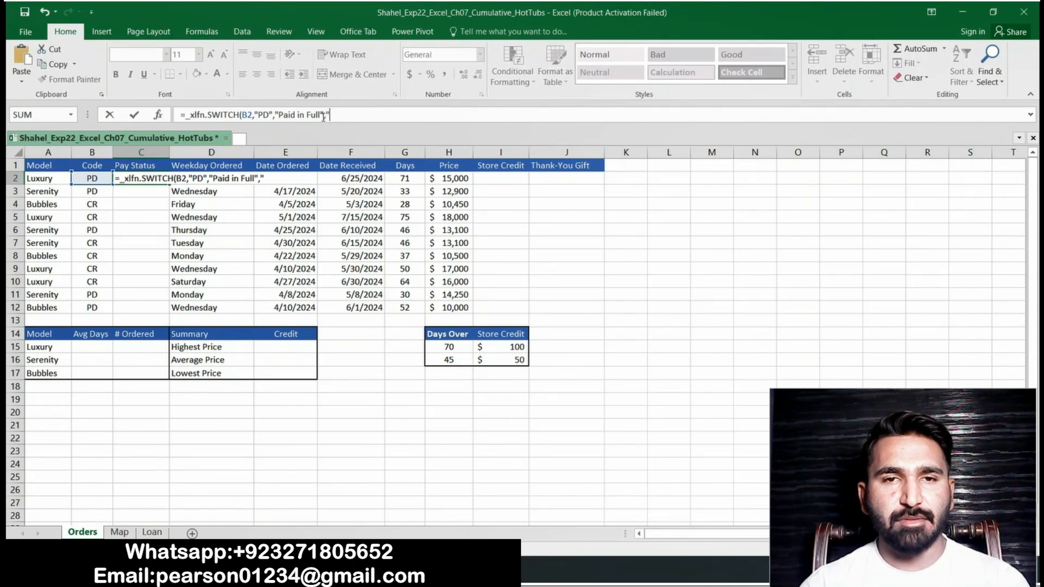
text(CR)
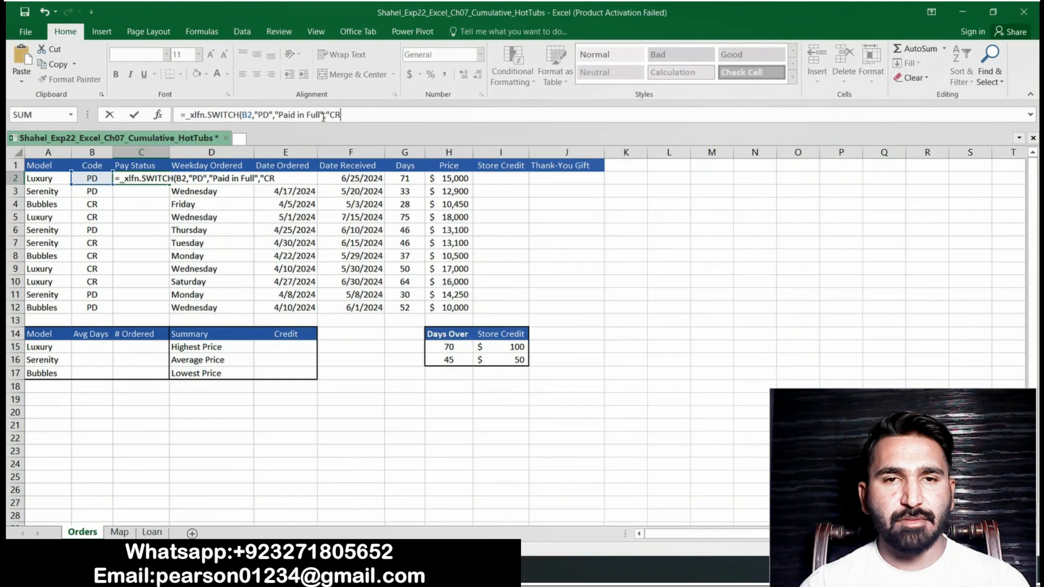
text(",)
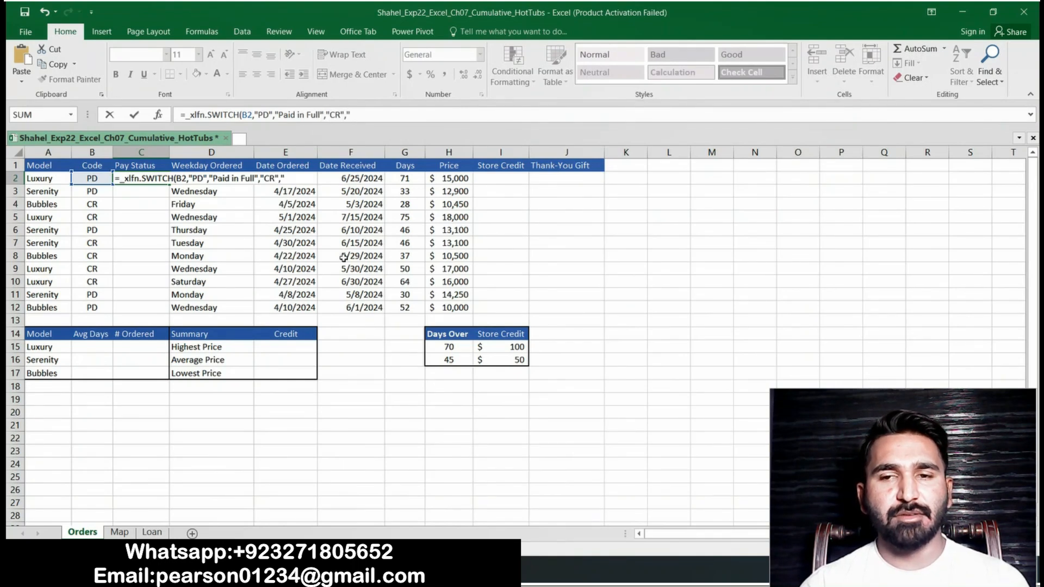
key(alt+Tab)
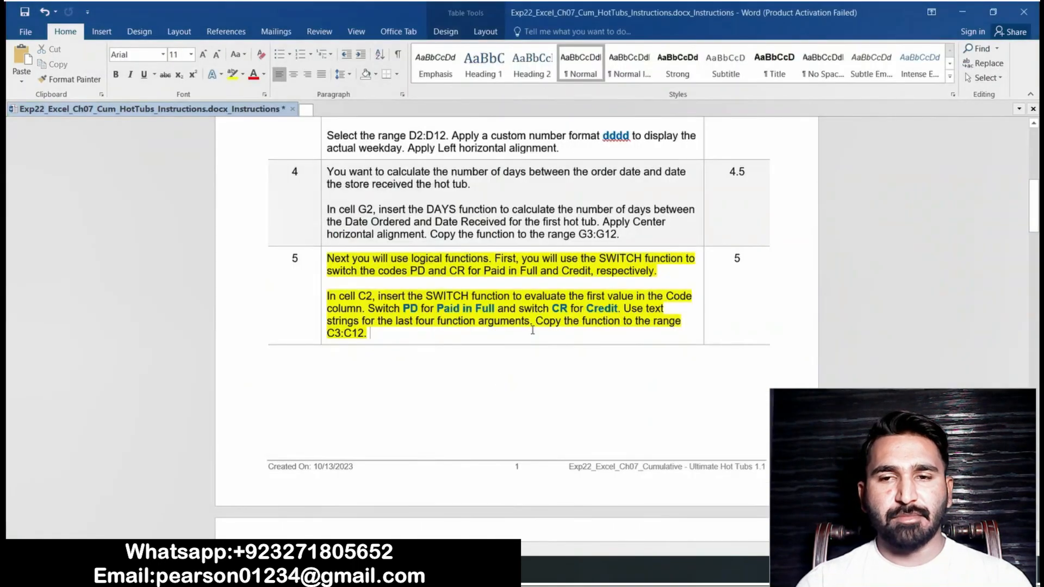
drag(589, 313, 618, 315)
key(ctrl+c)
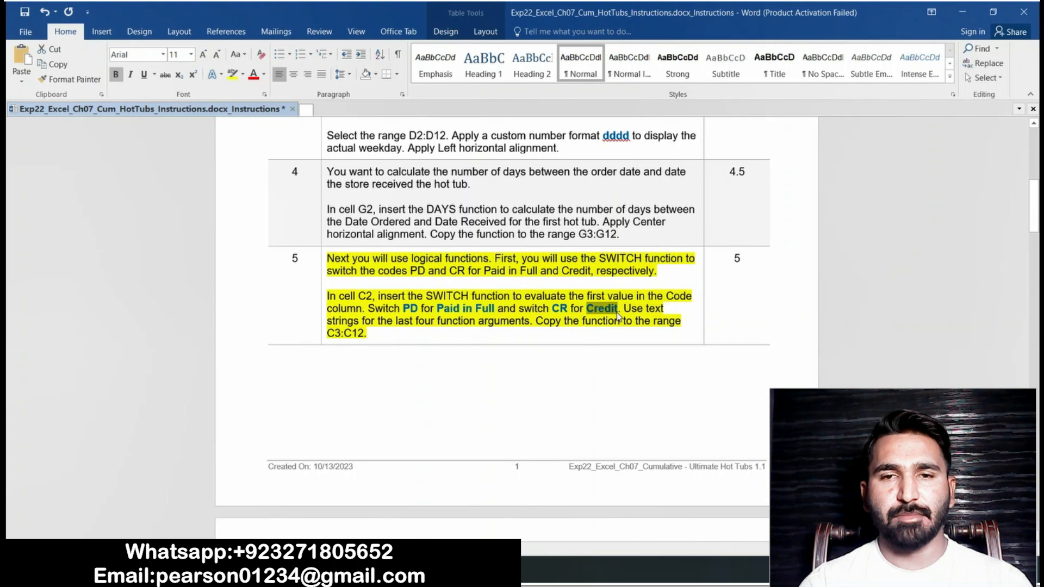
key(alt+Tab)
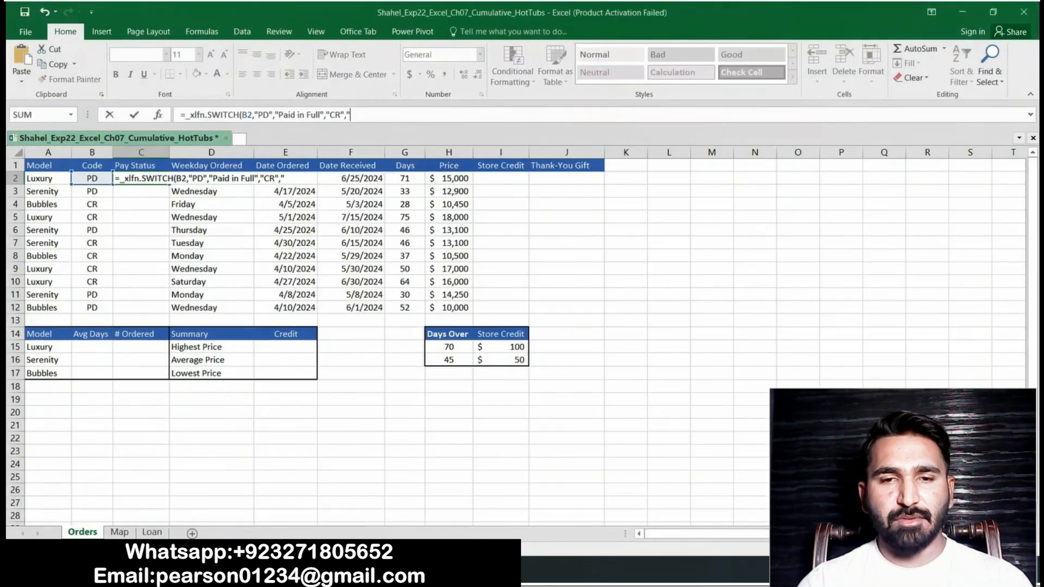
key(ctrl+v)
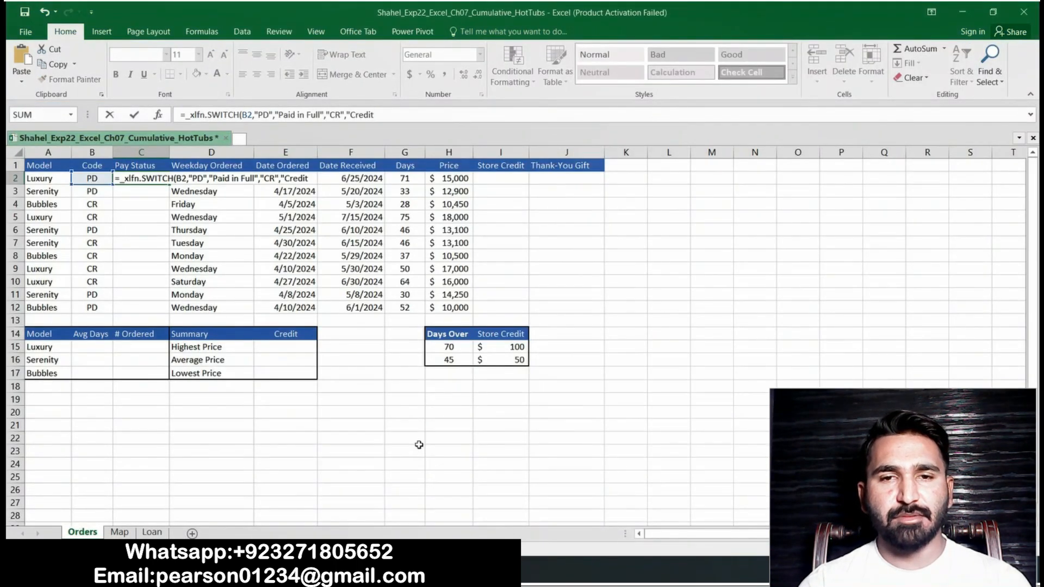
text(")
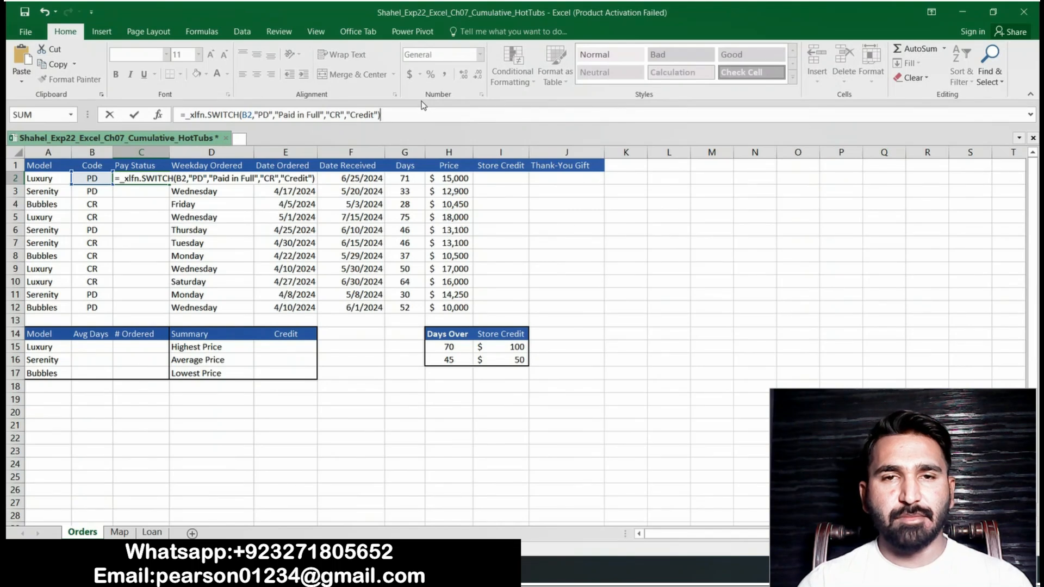
key(Return)
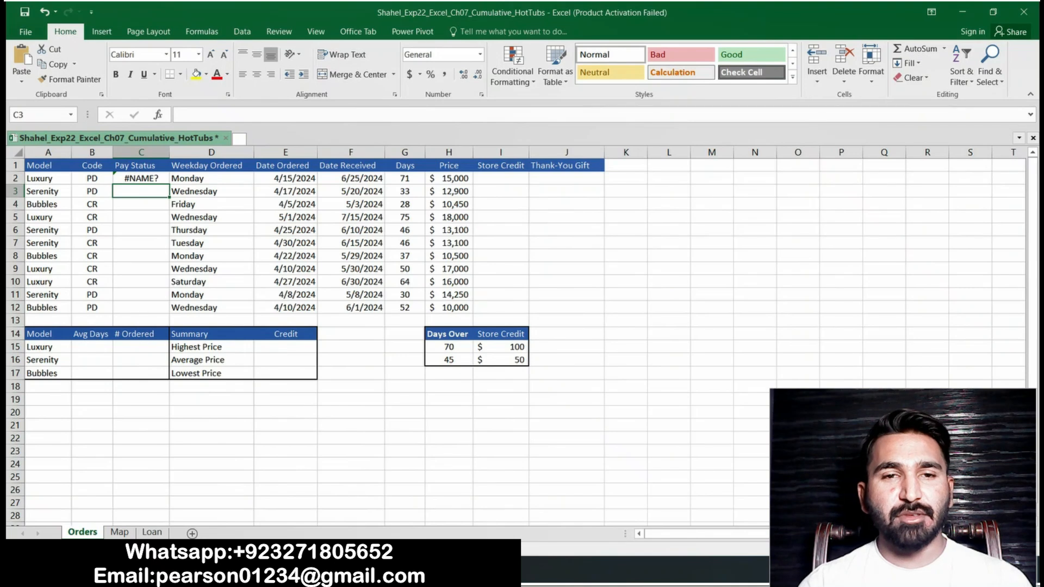
Step: Check the copy range in step 5 in Word and fill the SWITCH formula from C2 down through C12 in Excel
key(alt+Tab)
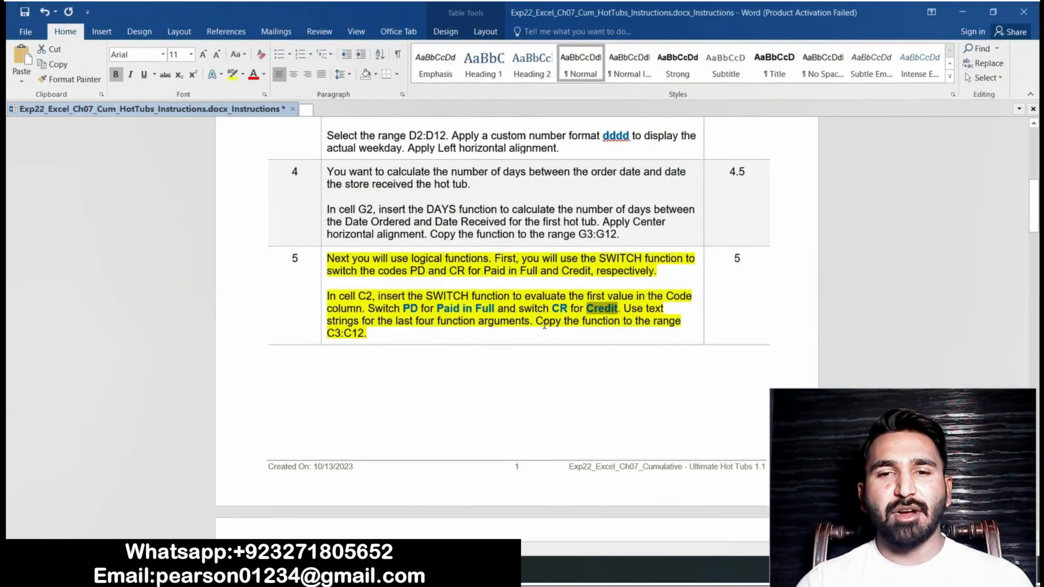
drag(544, 325, 543, 336)
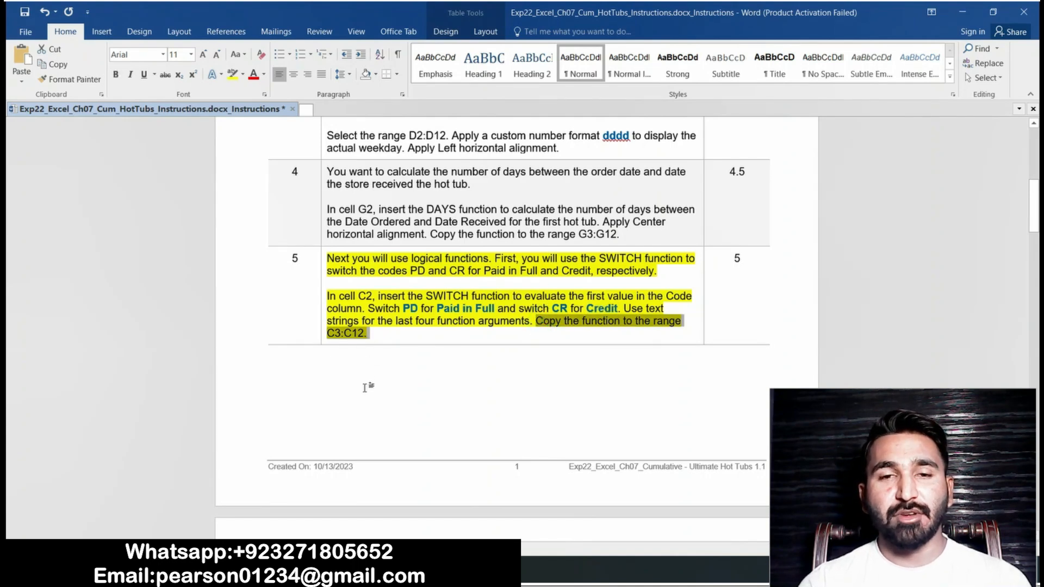
click(409, 571)
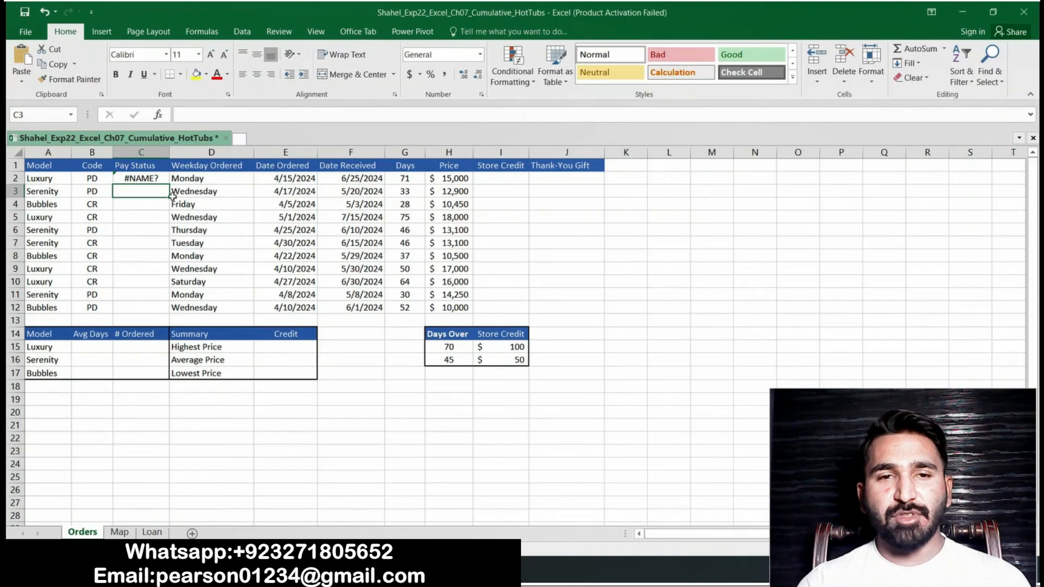
click(156, 179)
drag(169, 185, 154, 320)
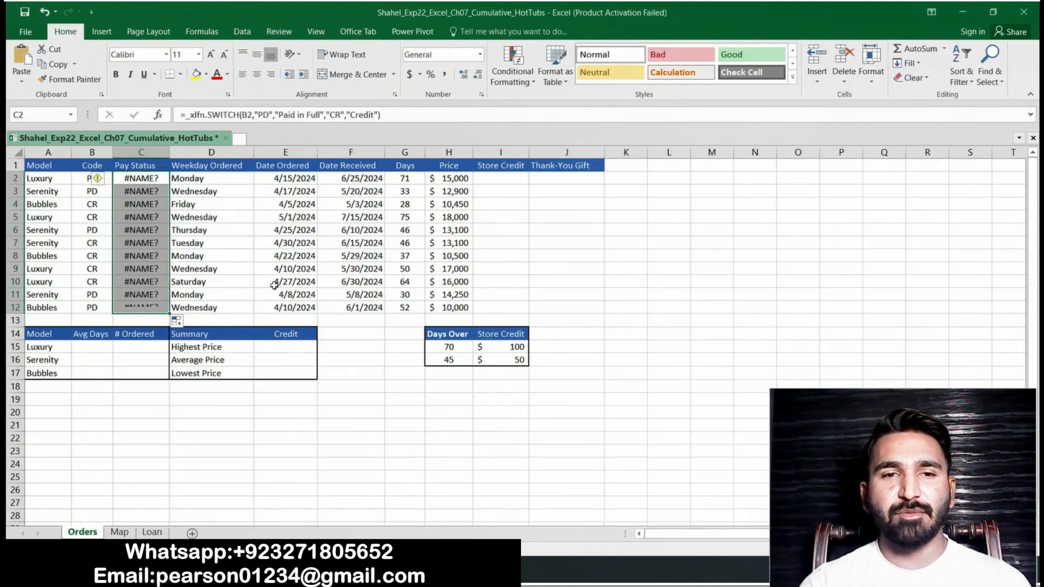
Step: Switch to Word, remove the highlight from the step 5 instructions and highlight the step 6 instructions in yellow
click(380, 571)
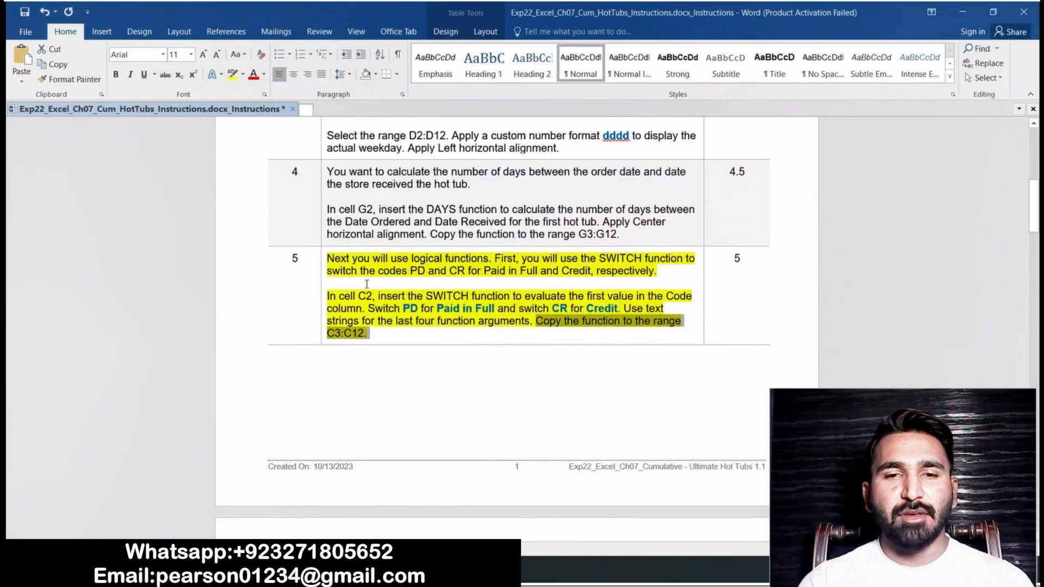
drag(325, 258, 369, 333)
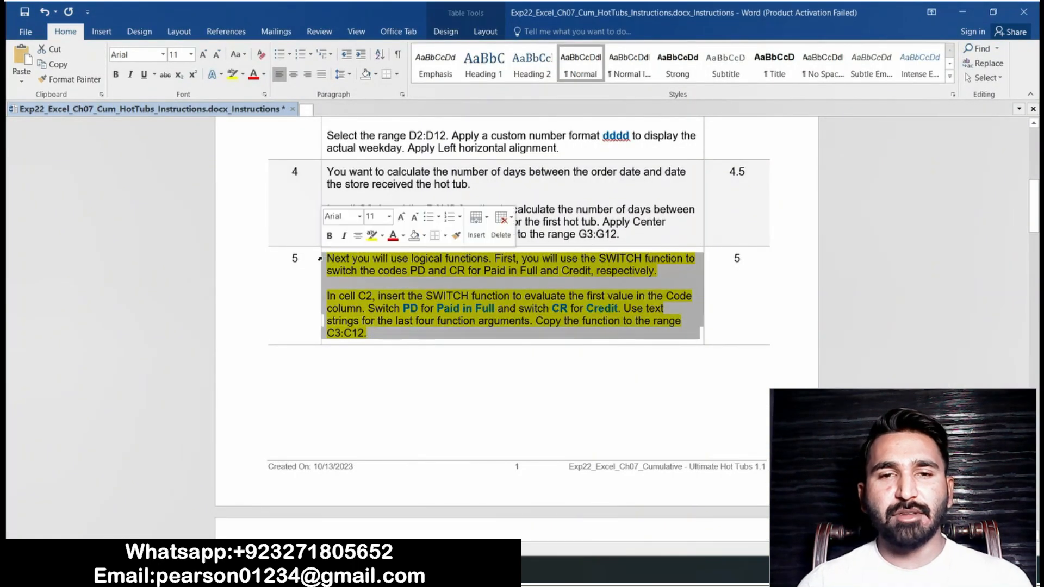
click(369, 235)
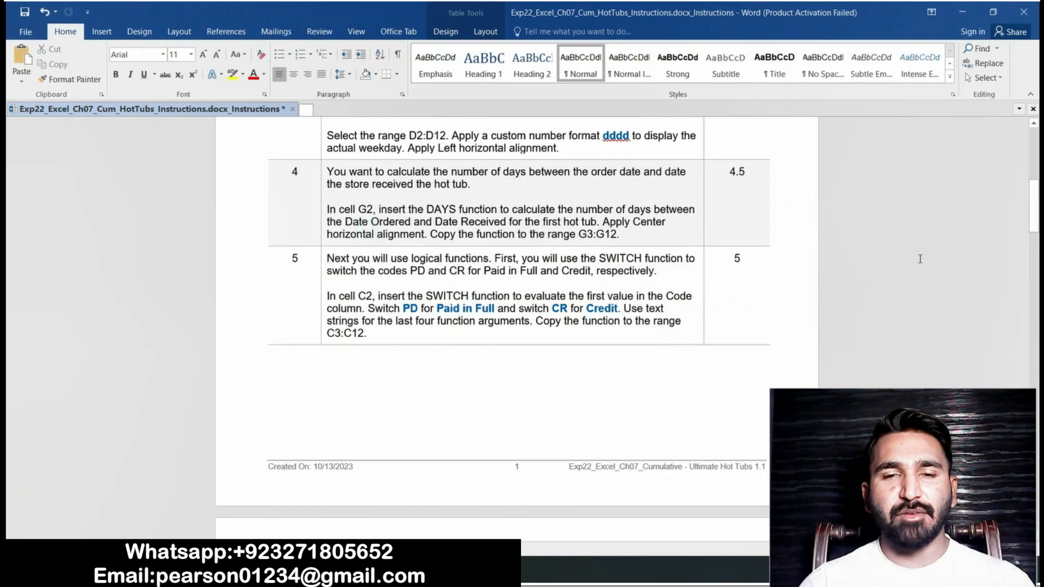
drag(1036, 210, 1037, 263)
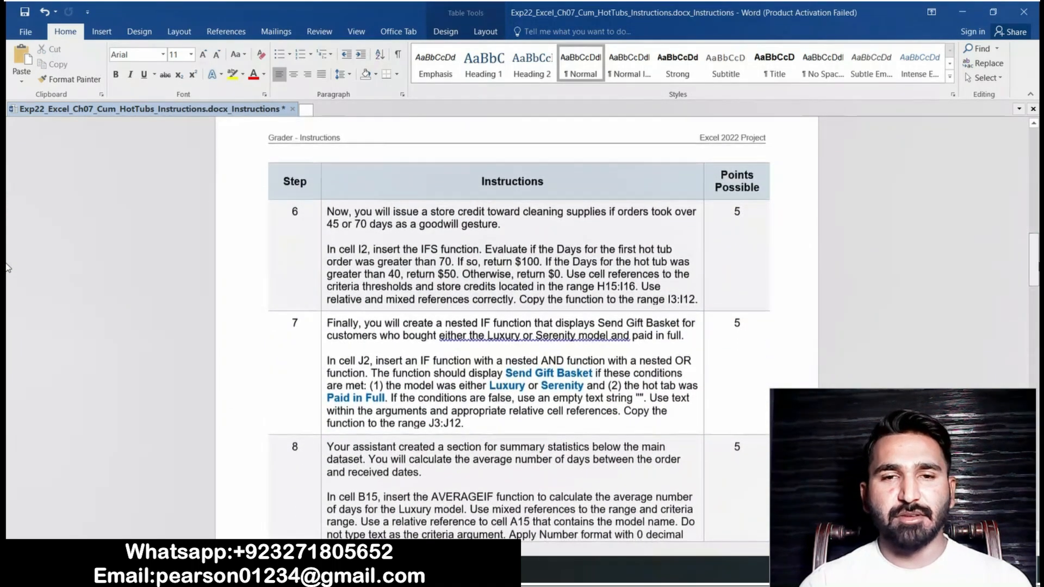
click(321, 212)
click(375, 190)
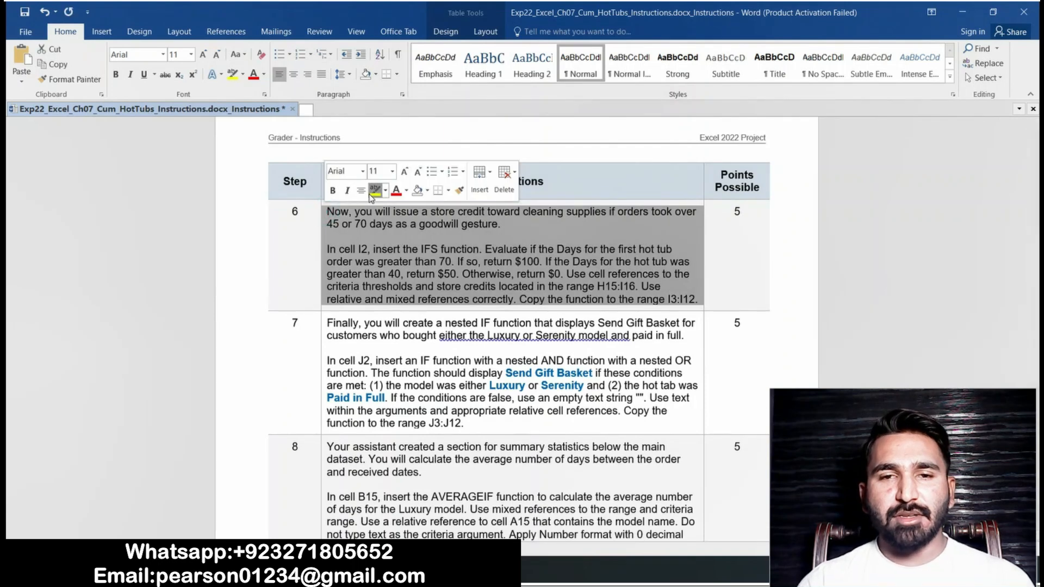
click(370, 275)
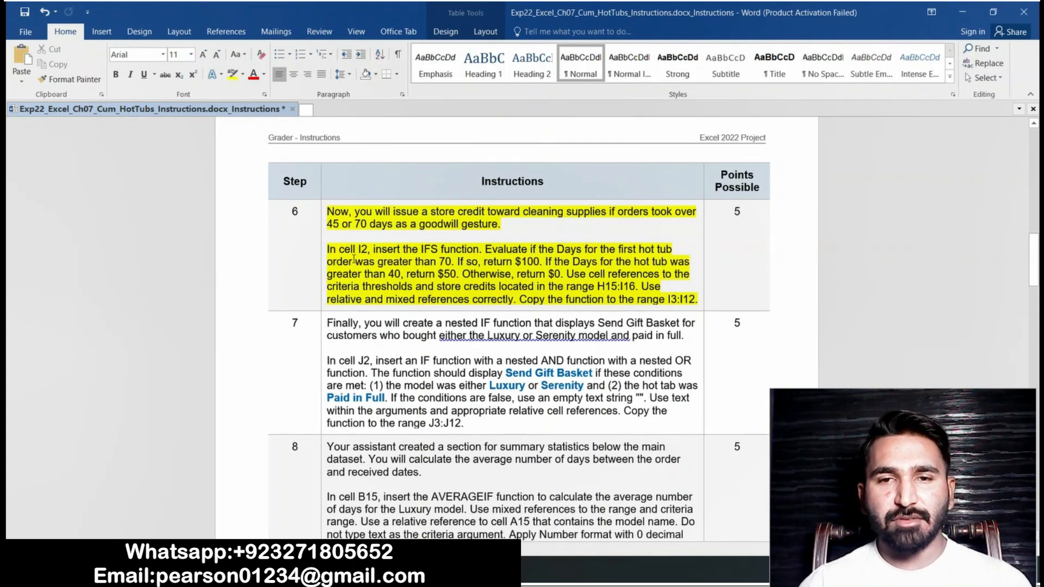
Step: Switch to Excel and begin the formula =_xlfn.IFS( in cell I2 of the Orders sheet
key(alt+Tab)
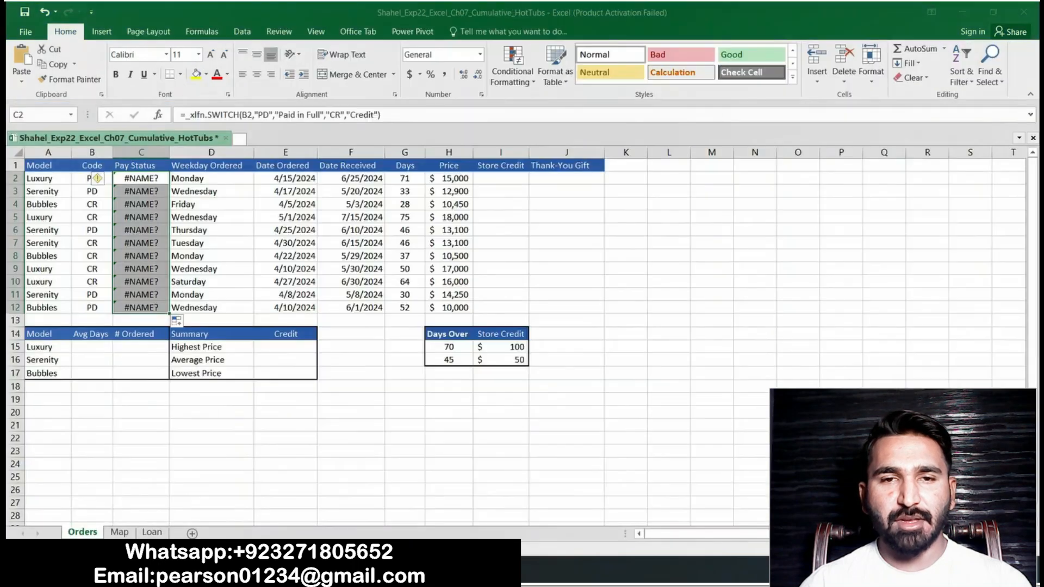
click(500, 177)
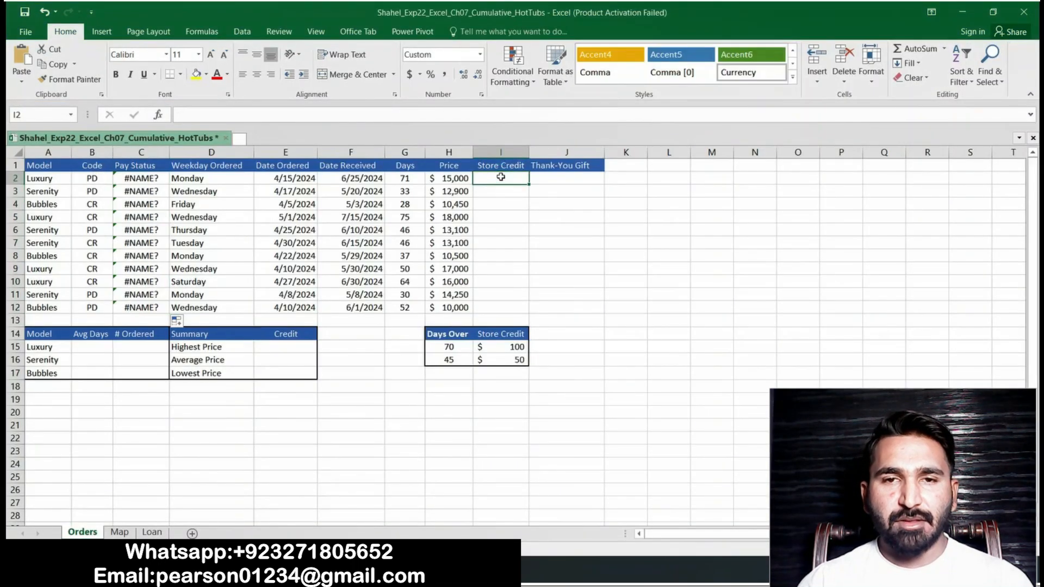
text(=)
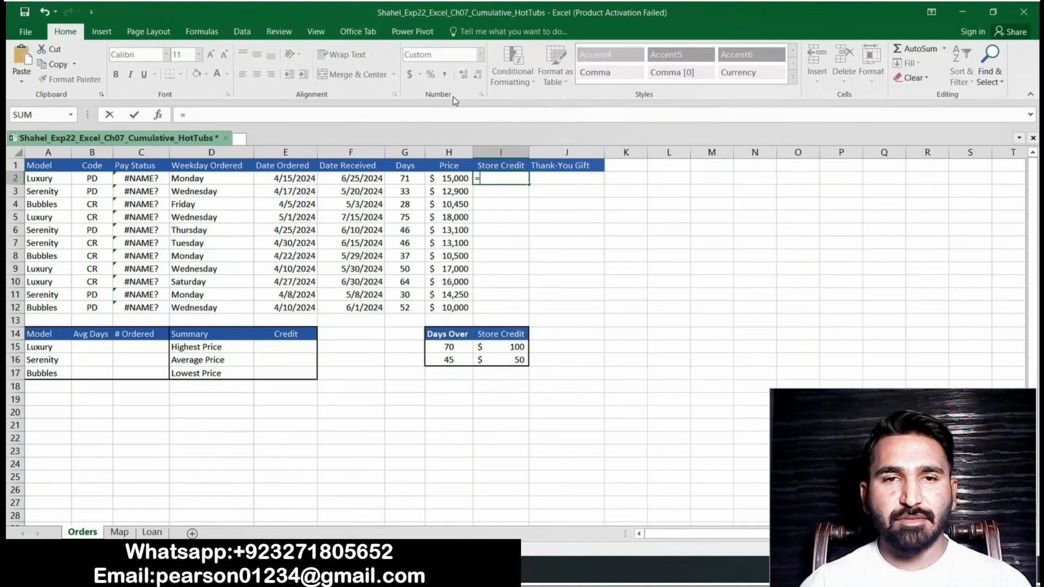
click(212, 118)
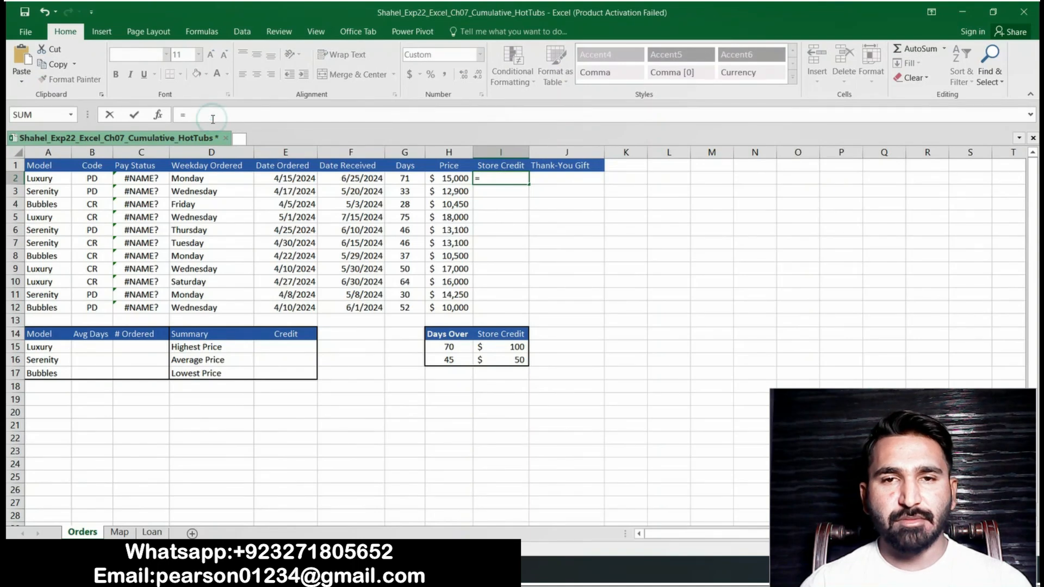
text(_xlfn.)
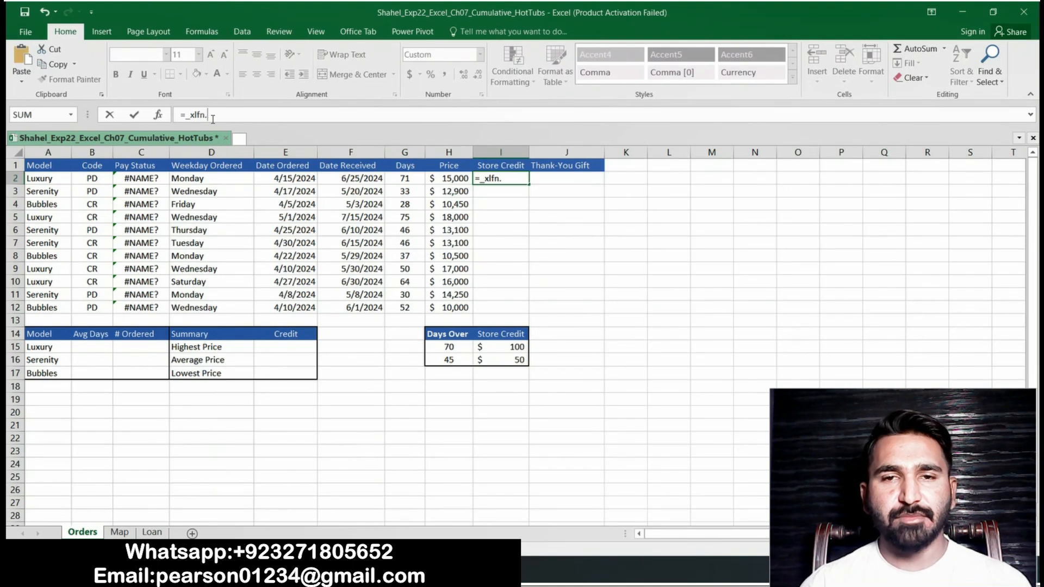
text(I)
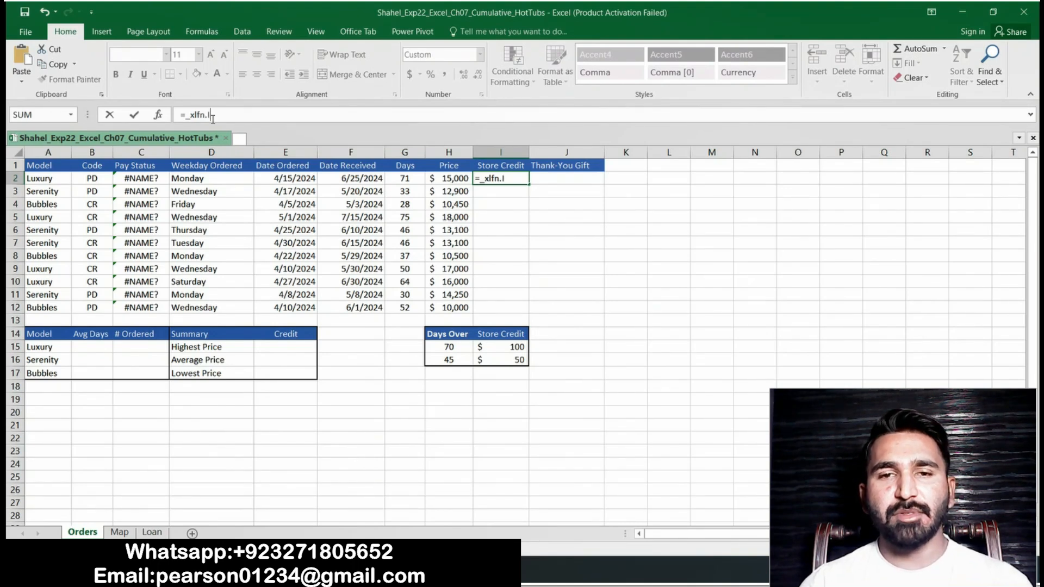
text(FS()
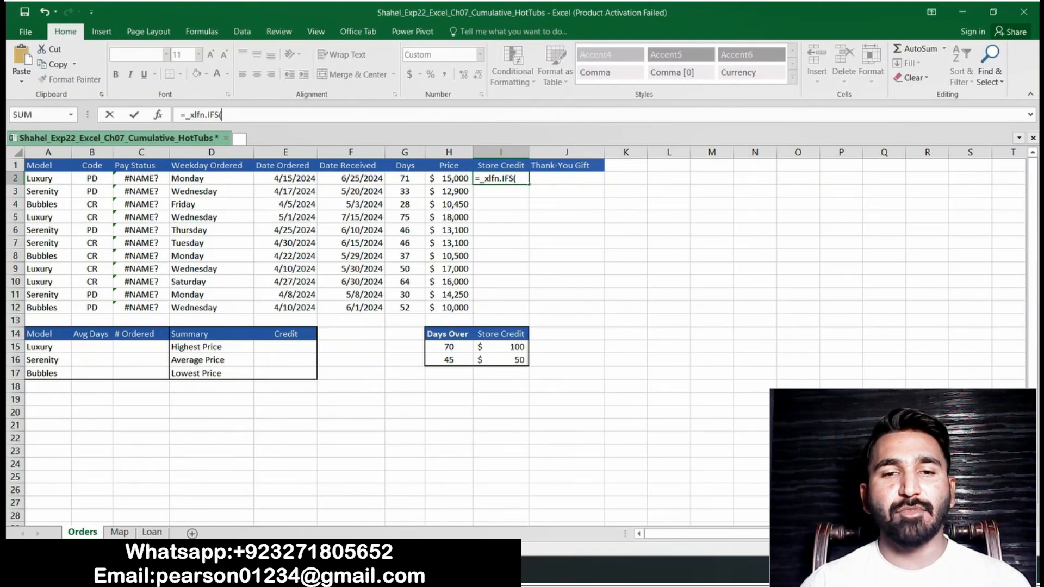
Step: Check the step 6 conditions in Word and add the first test and result, G2>$H$15,$I$15, to the IFS formula in Excel
click(339, 569)
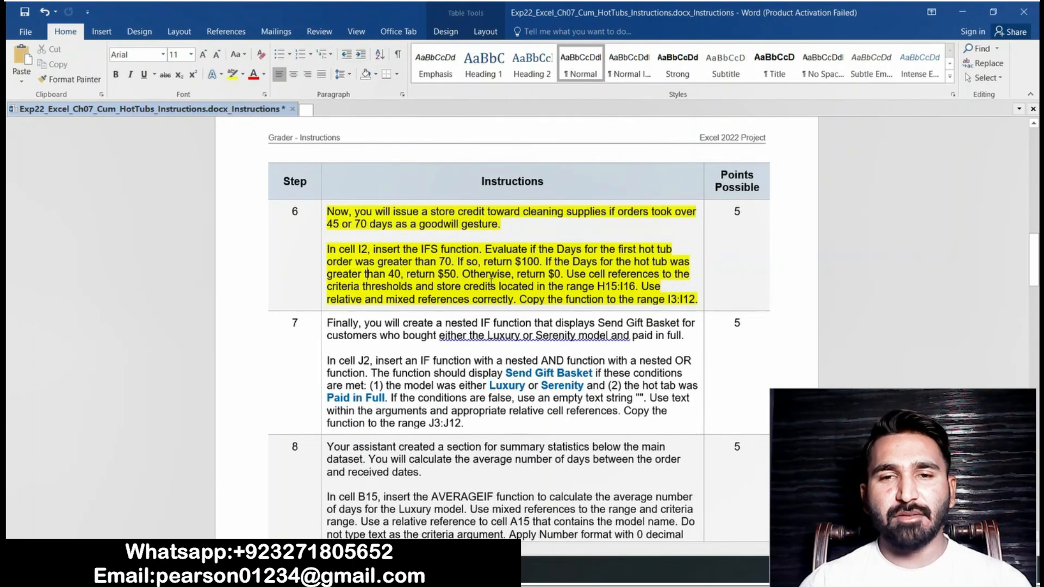
click(369, 568)
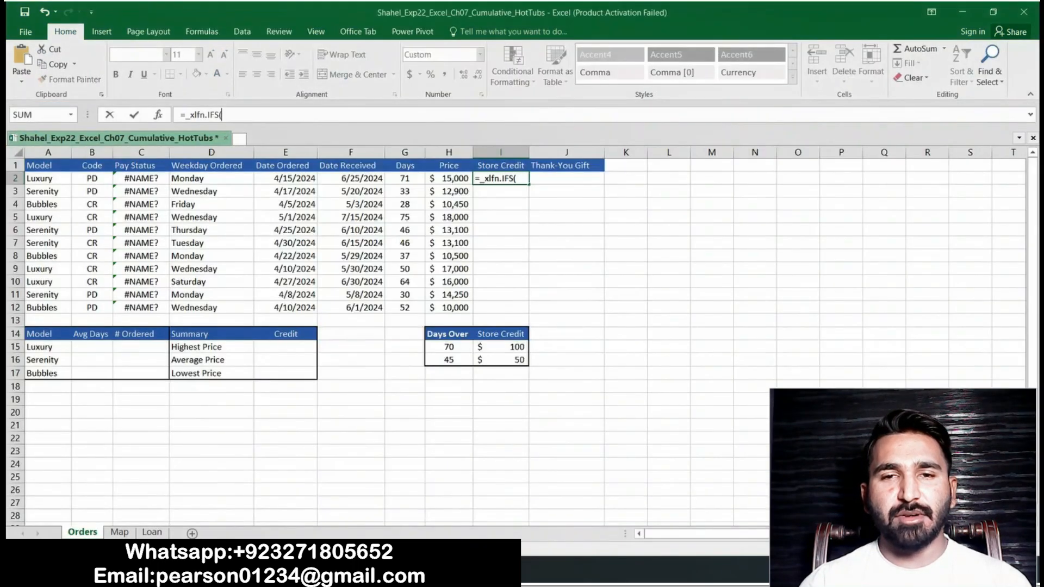
text(G2>)
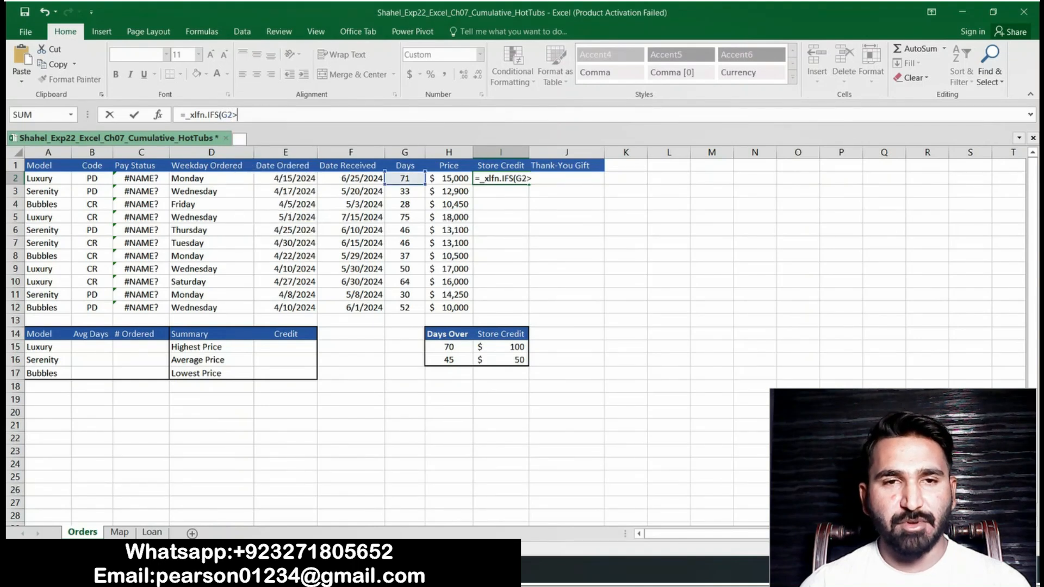
text($)
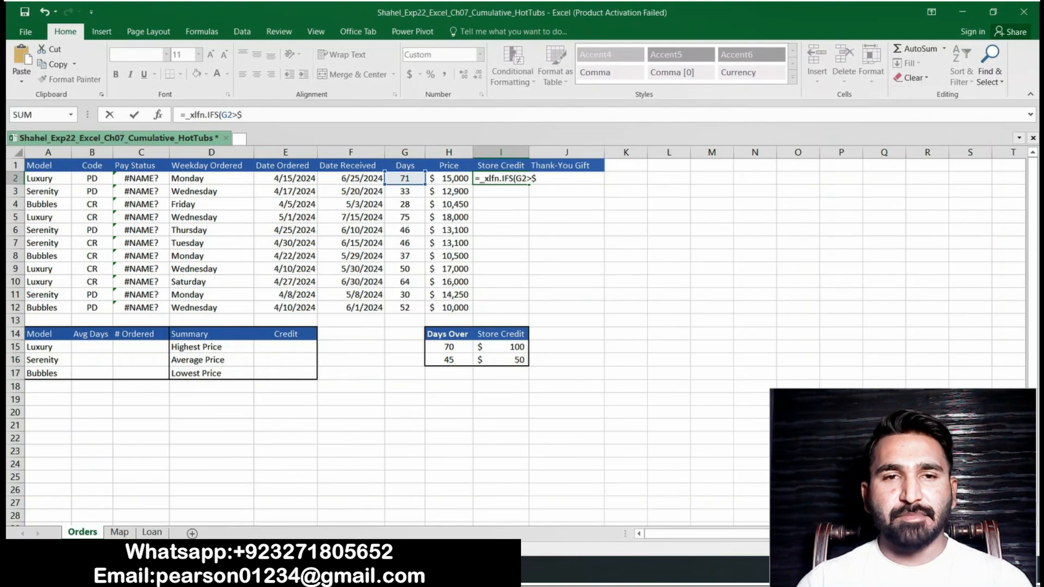
text(H)
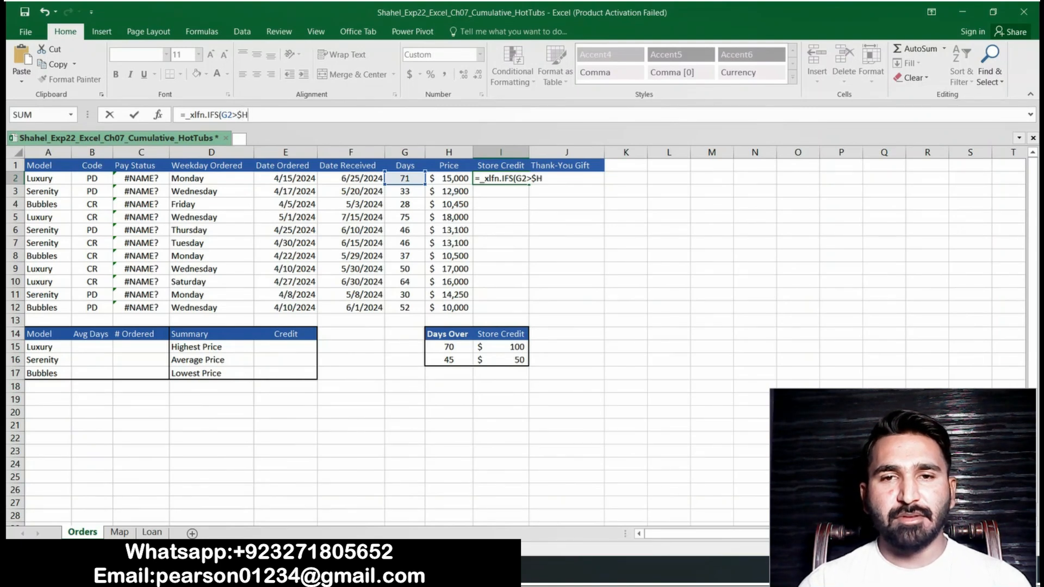
text($15)
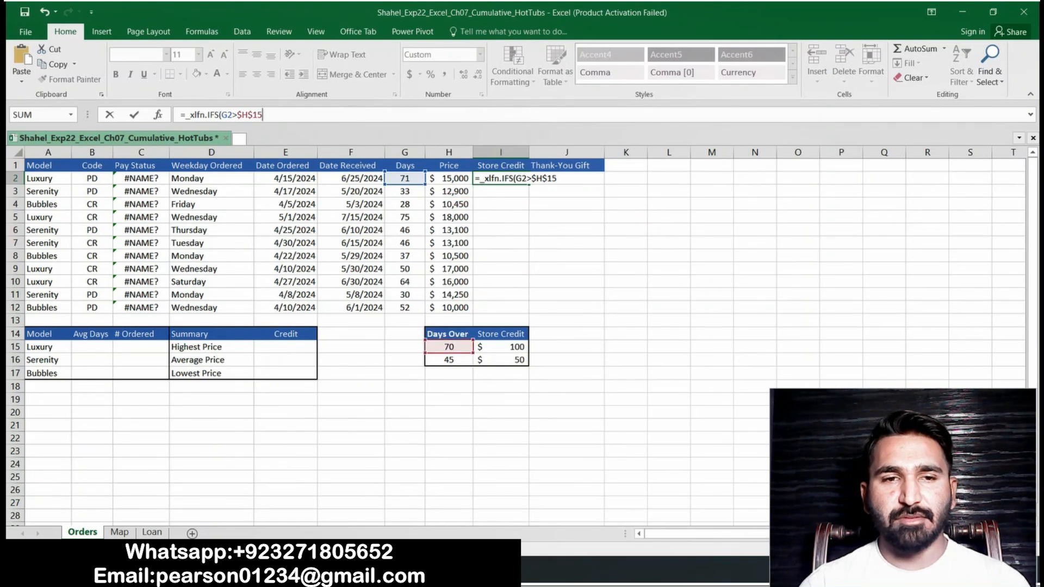
text(,)
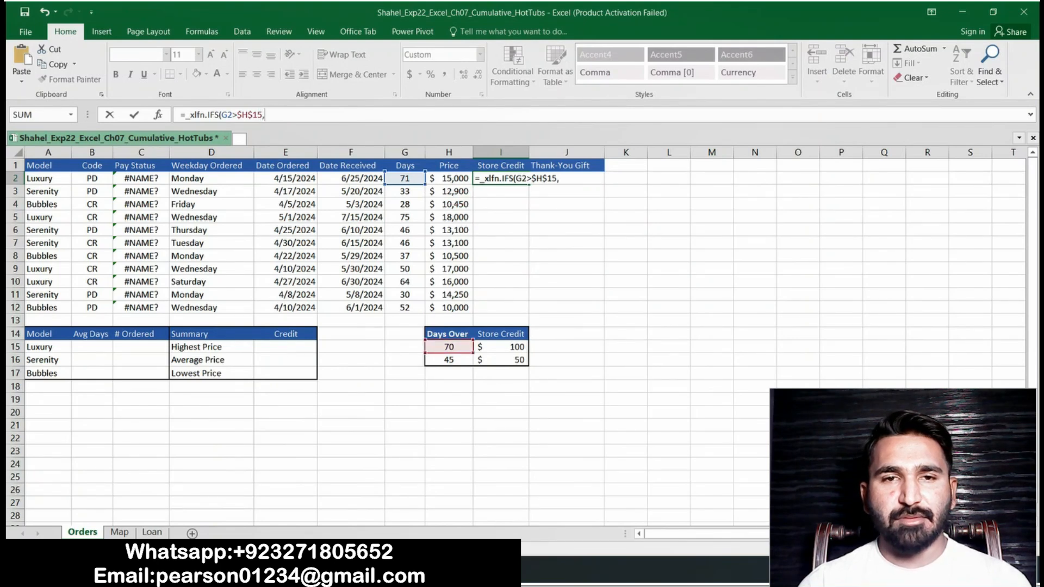
text($)
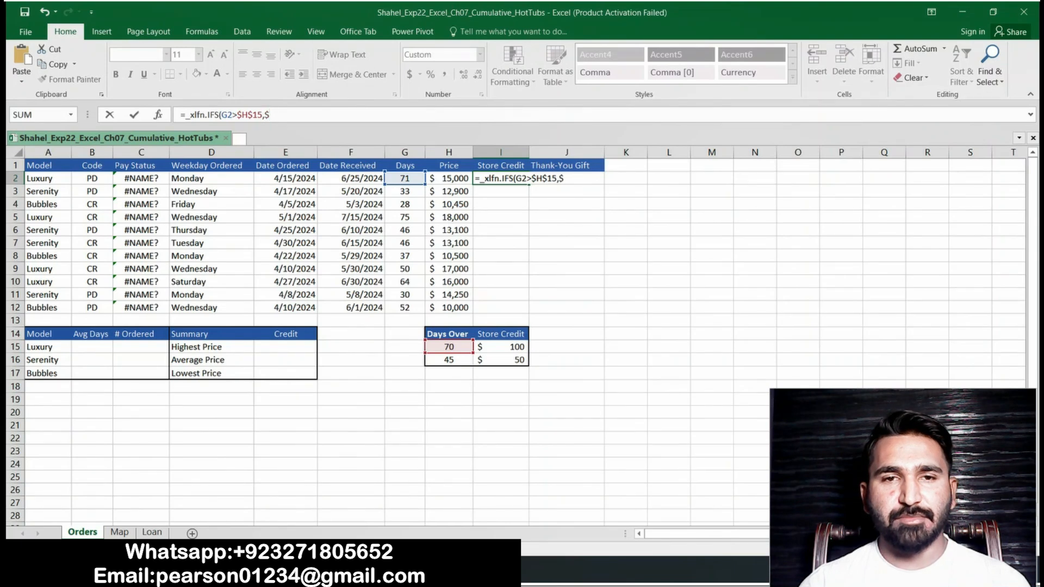
text(I)
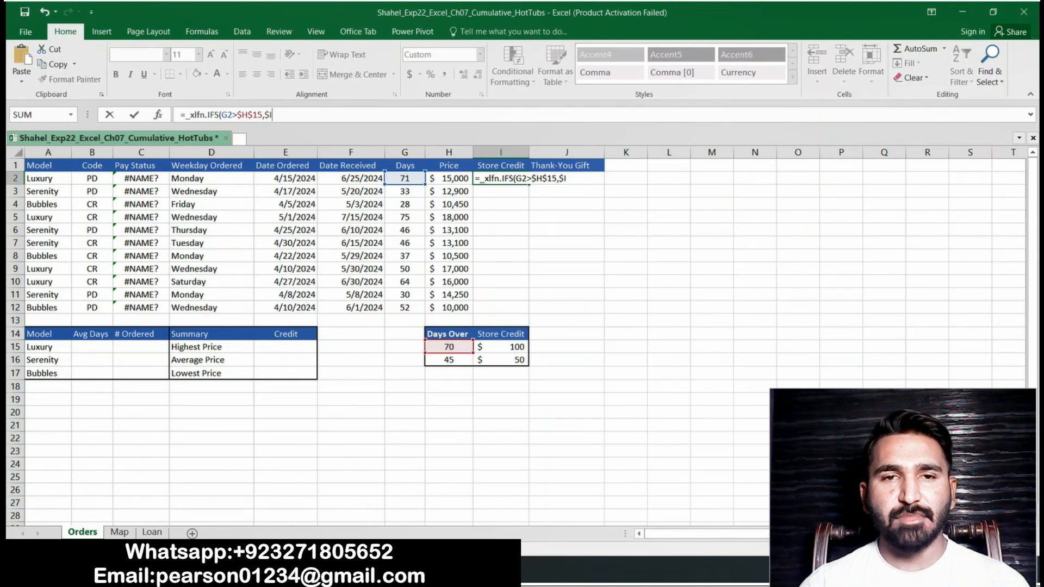
text($15)
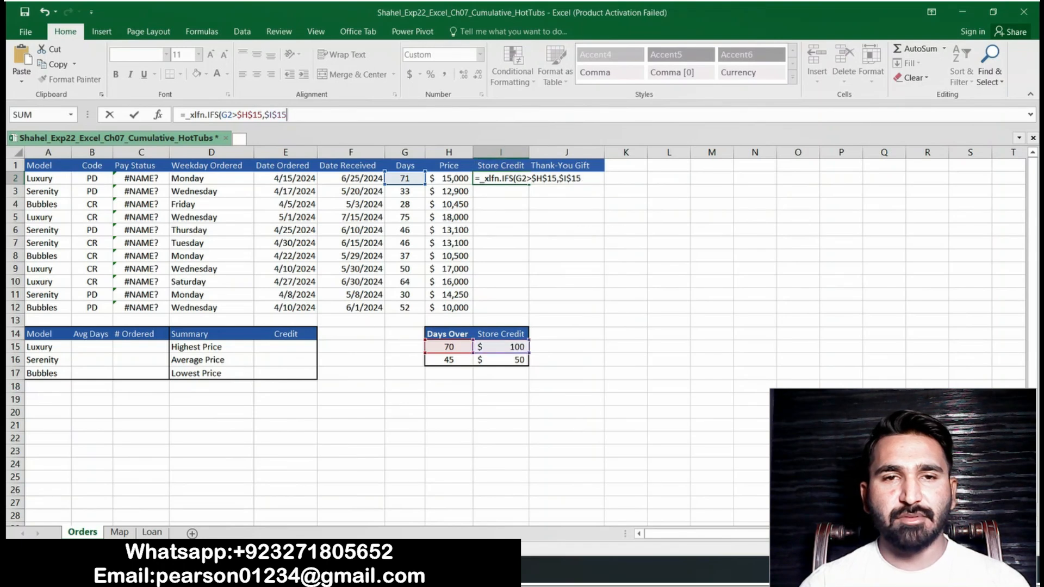
text(,)
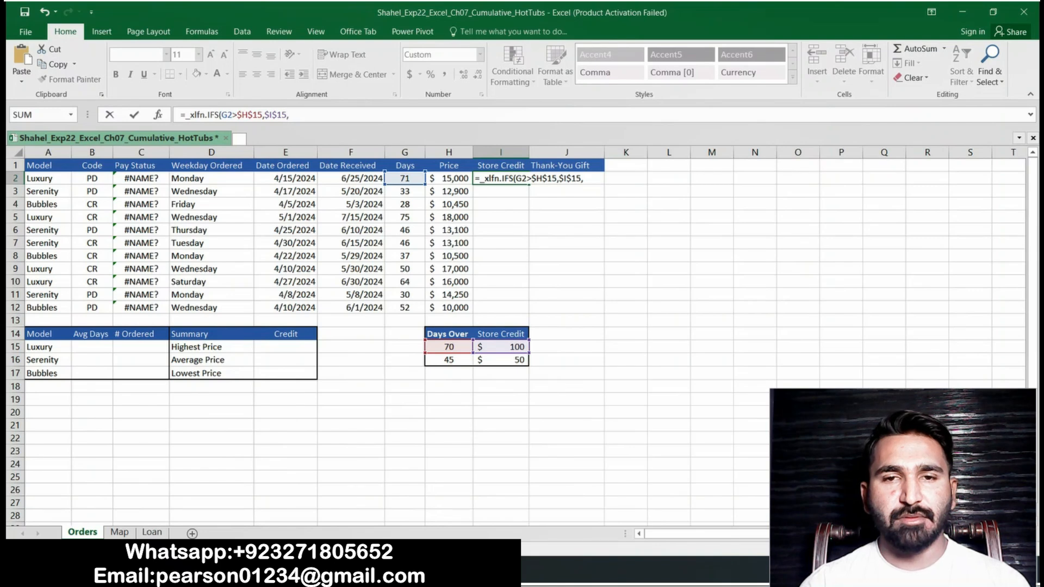
Step: Recheck the step 6 conditions in Word and add the second test and result, G2>$H$16,$I$16, to the IFS formula in Excel
key(alt+Tab)
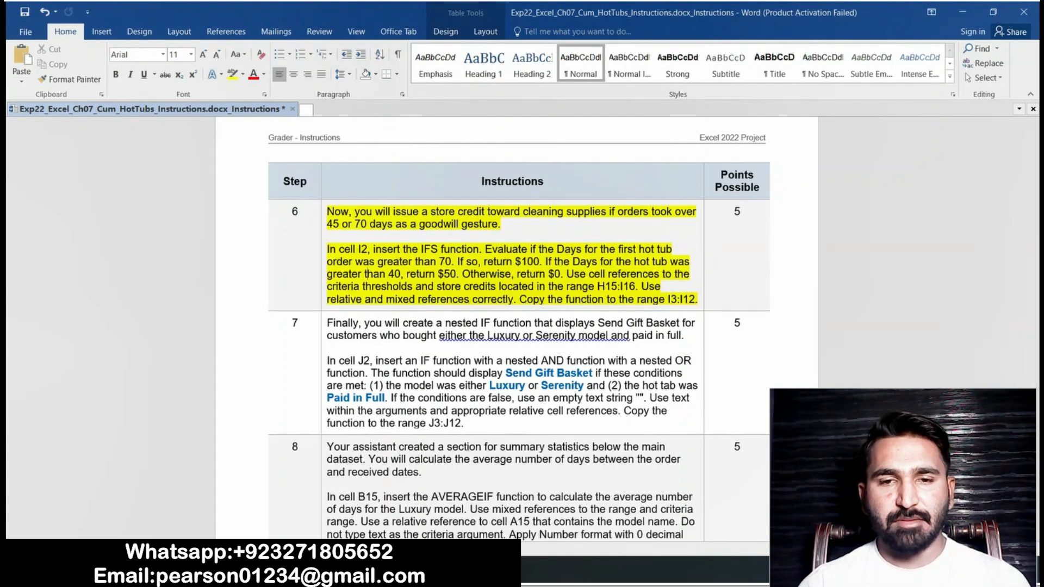
key(alt+Tab)
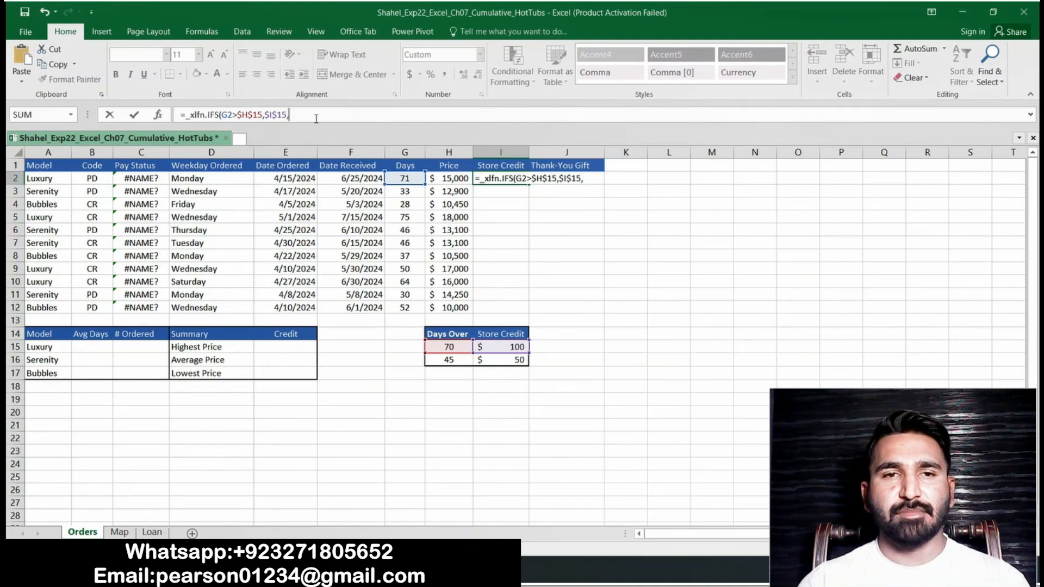
text(G)
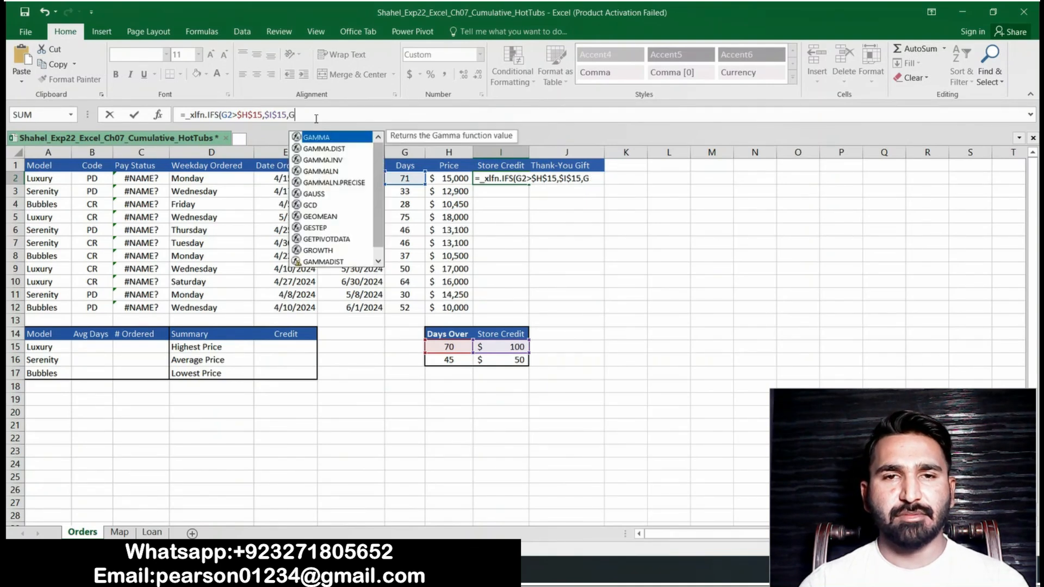
text(2>)
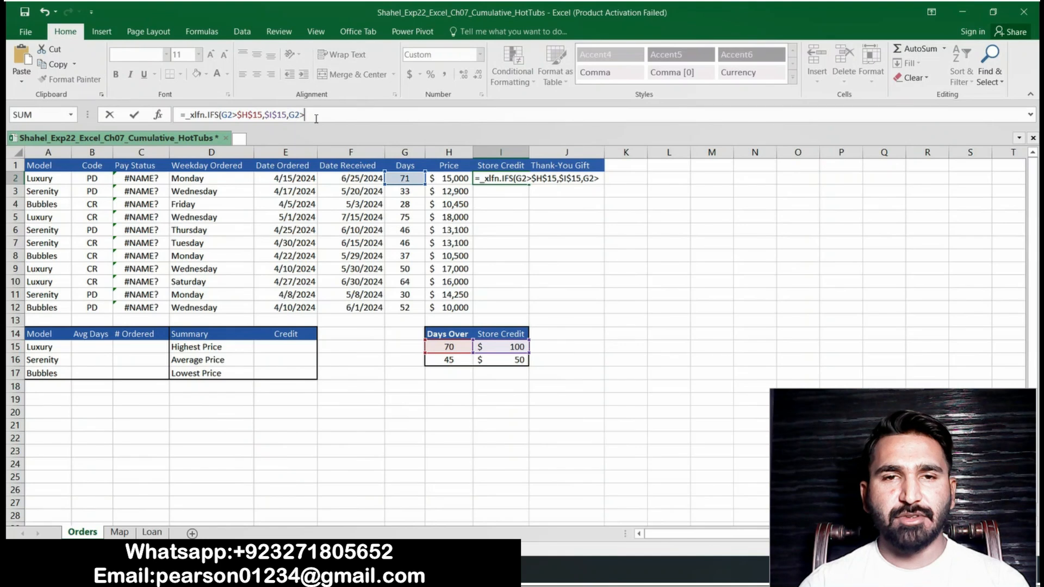
text($H$16)
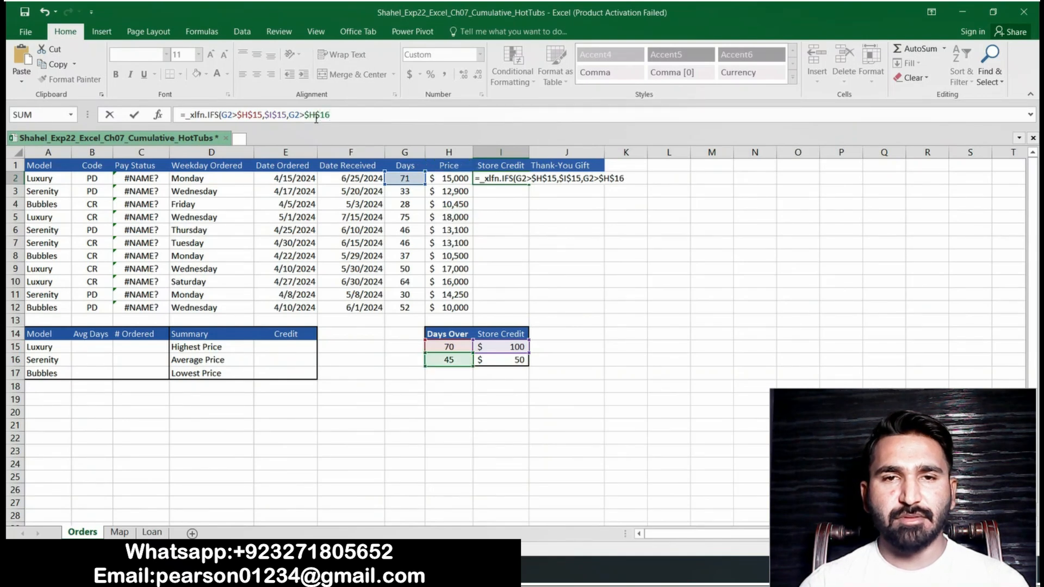
text(,)
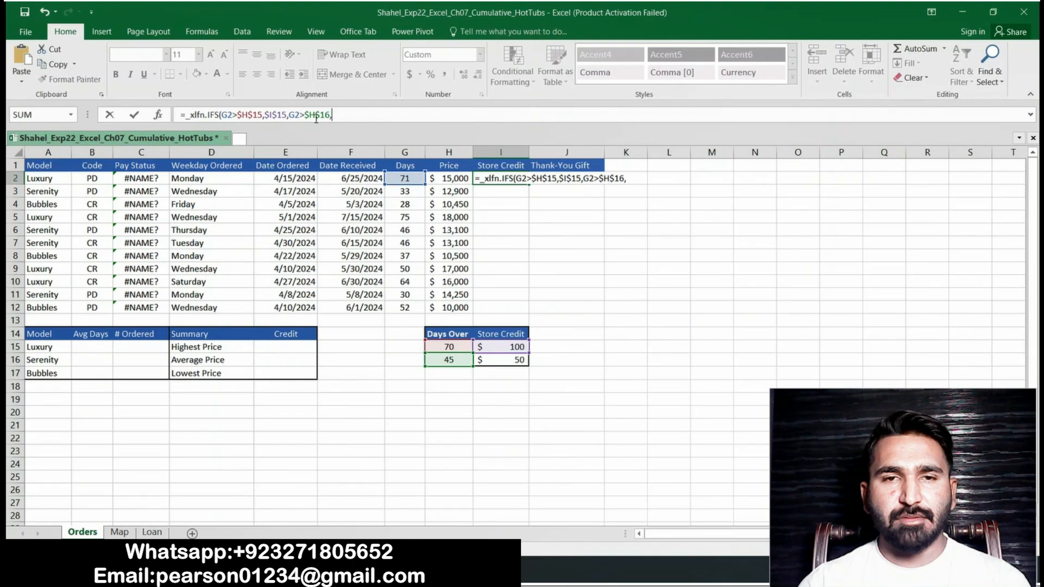
text($)
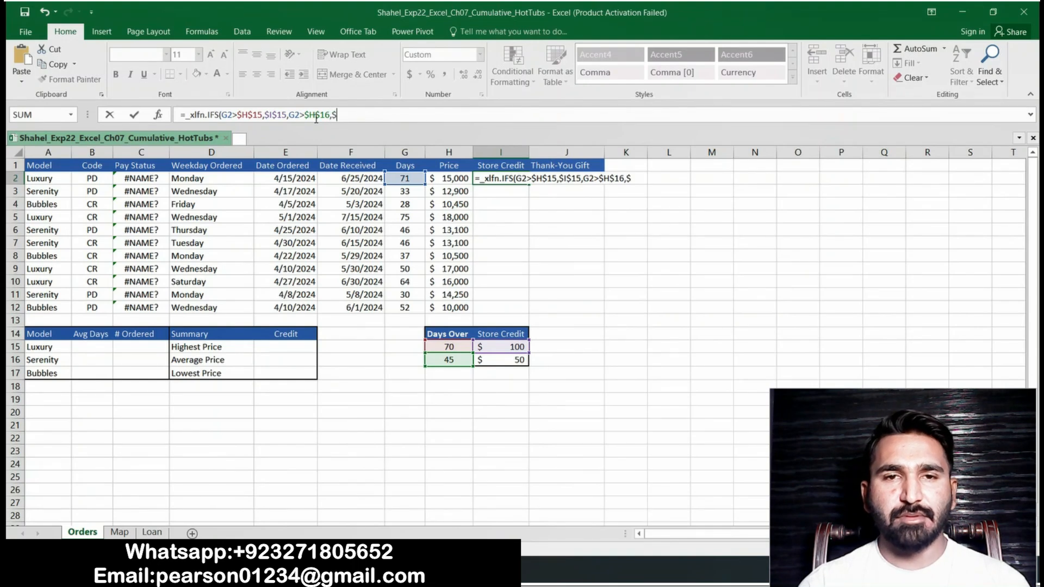
text(I)
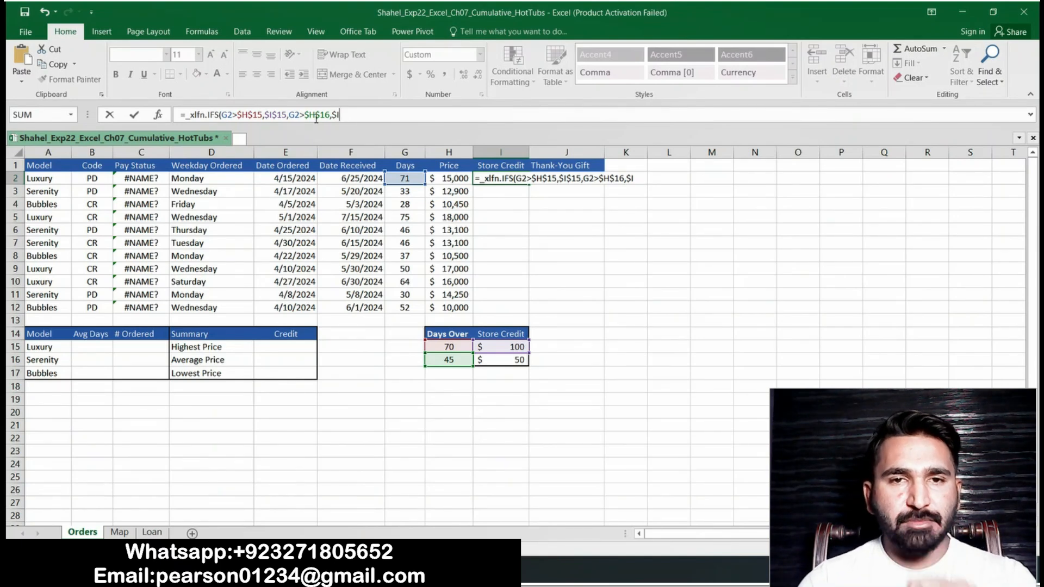
text($)
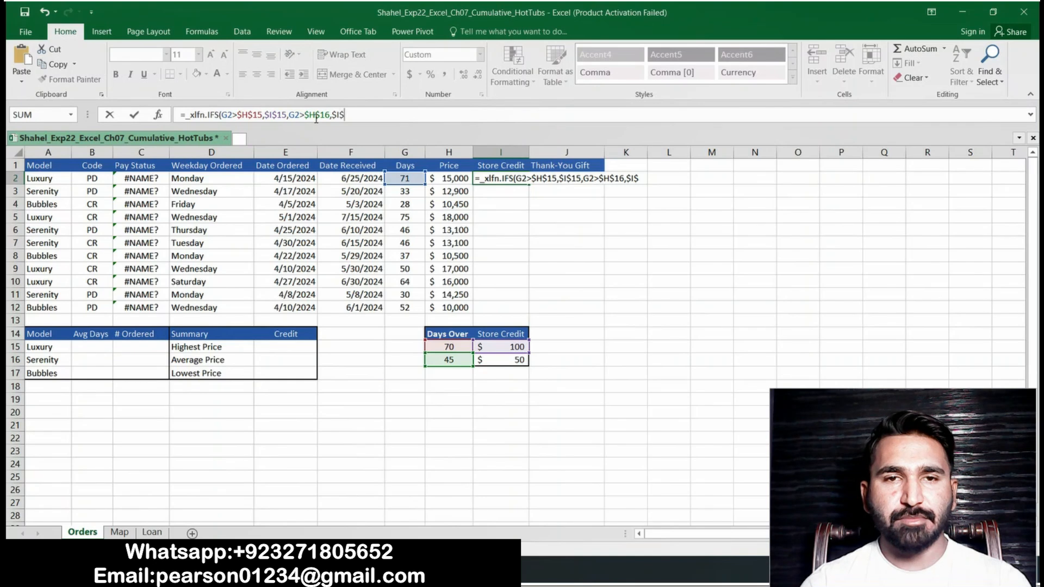
text(16)
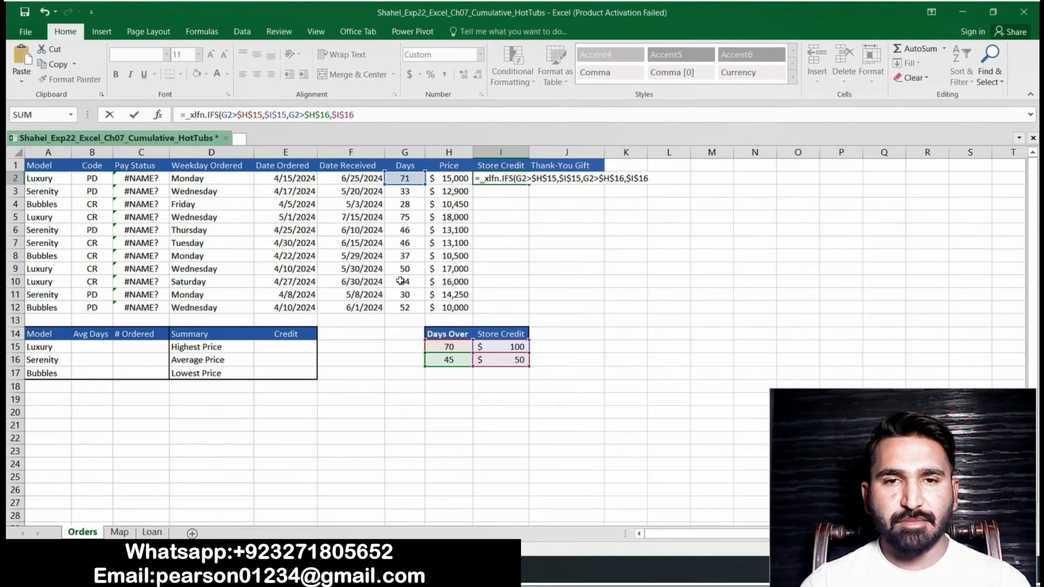
Step: Check the otherwise condition of step 6 in Word and add the third test, G2<$H$16, to the IFS formula in Excel
key(alt+Tab)
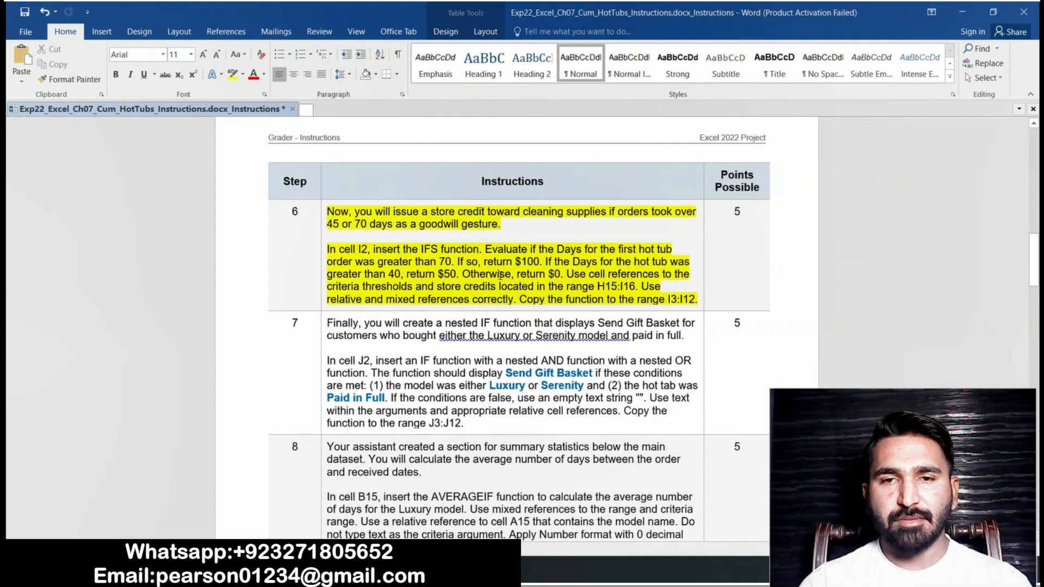
key(alt+Tab)
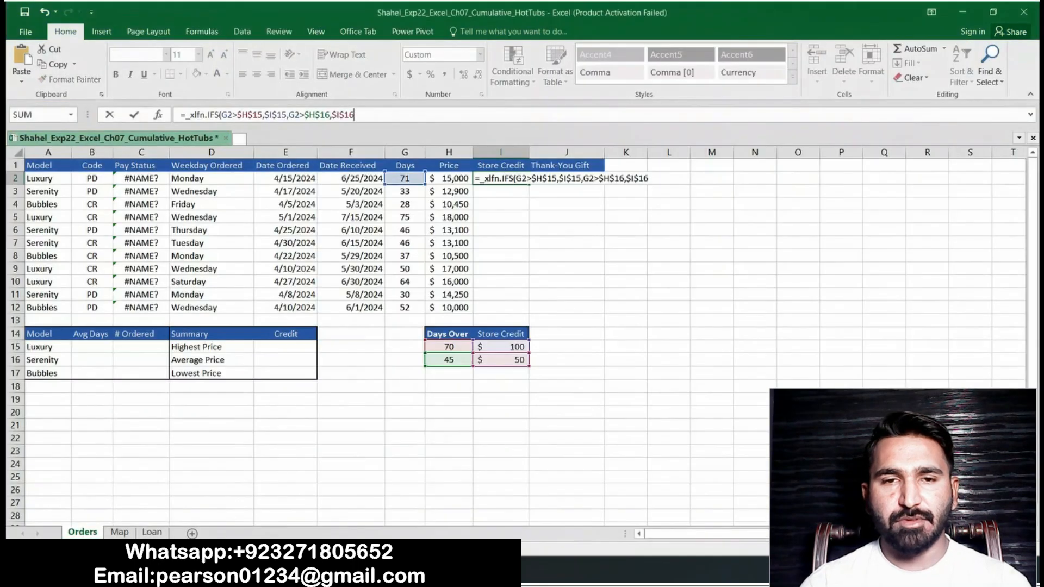
text(,)
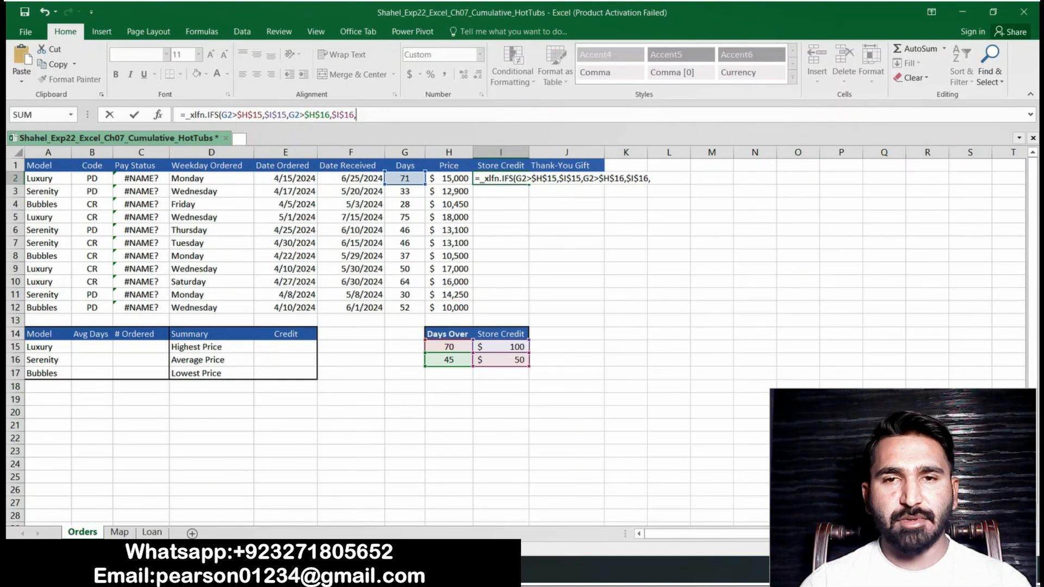
text(G2)
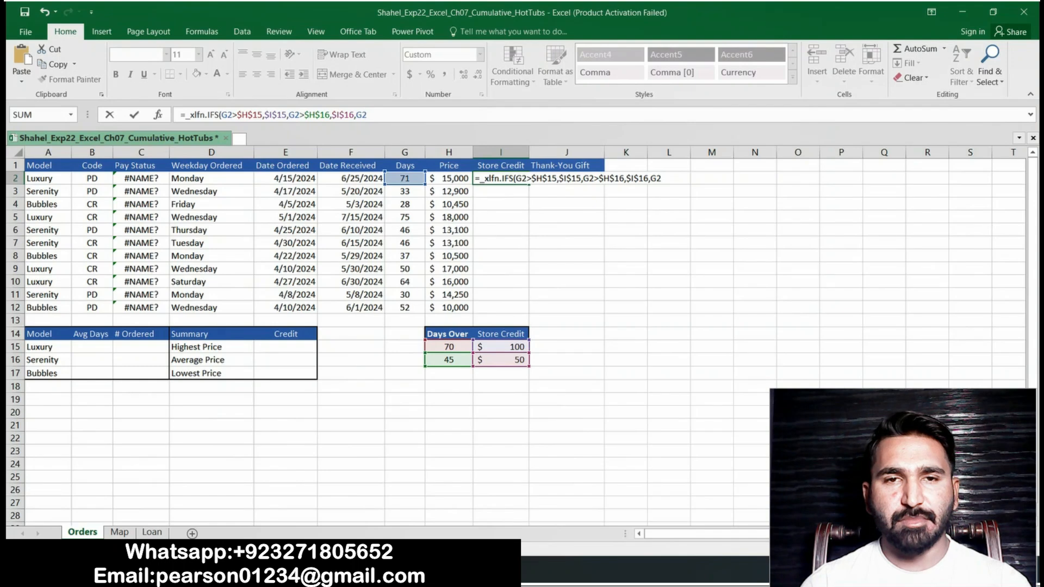
text(<)
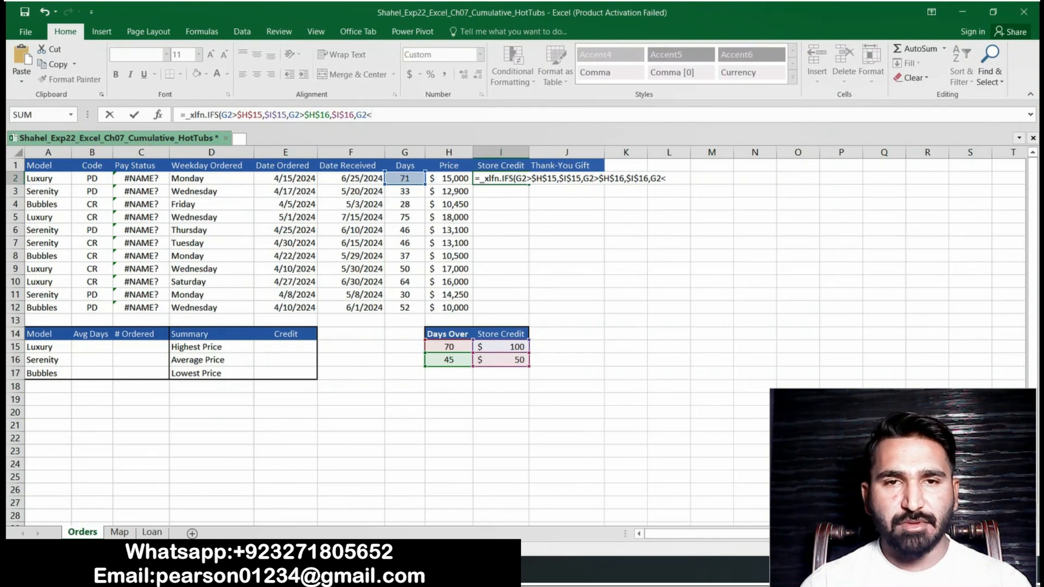
text($)
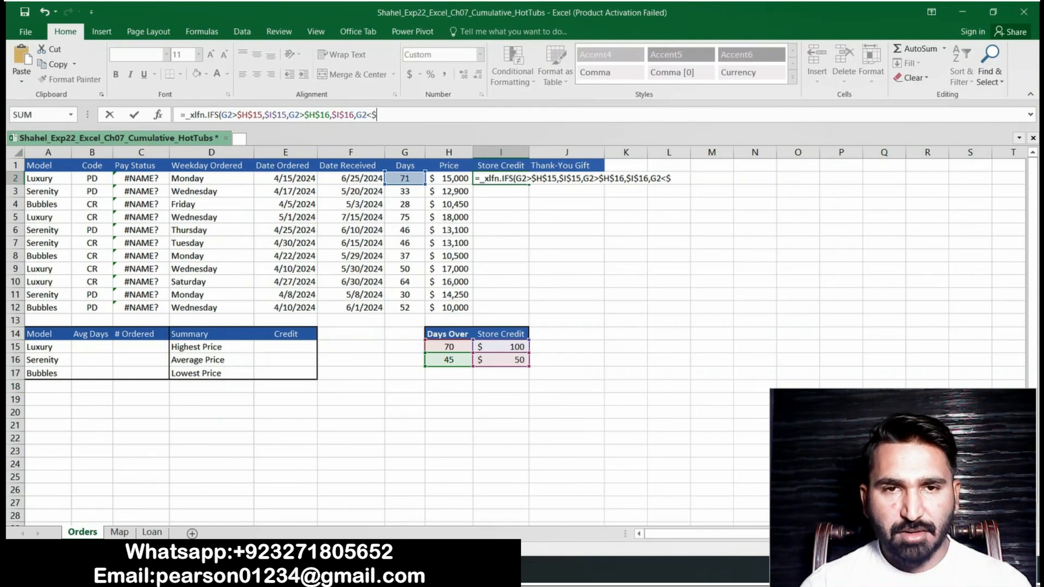
text(H$)
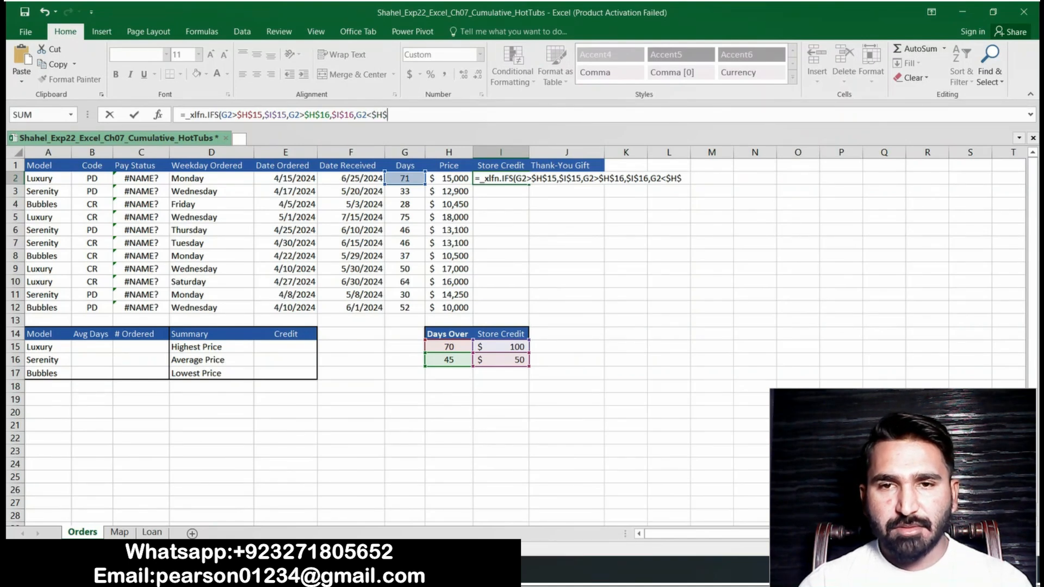
text(16)
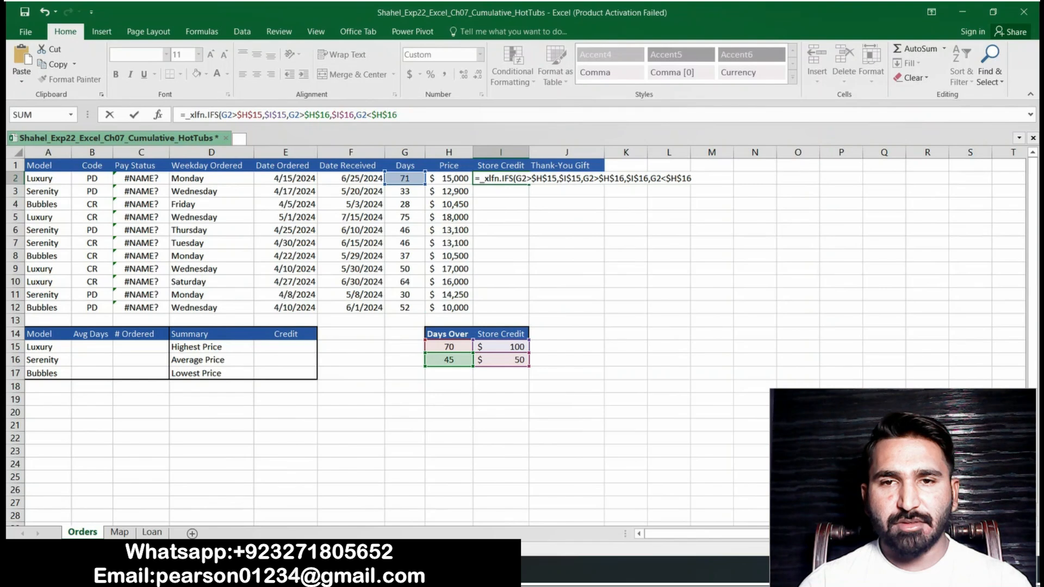
Step: Add "$0" as the third result, rechecking step 6 in Word, and enter the completed IFS formula in cell I2
text(,")
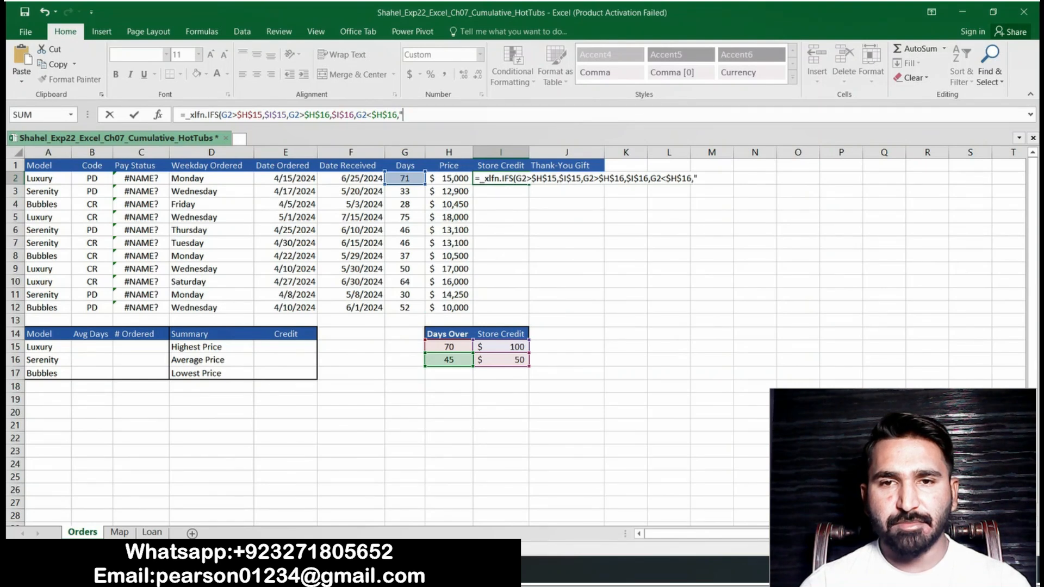
text($0)
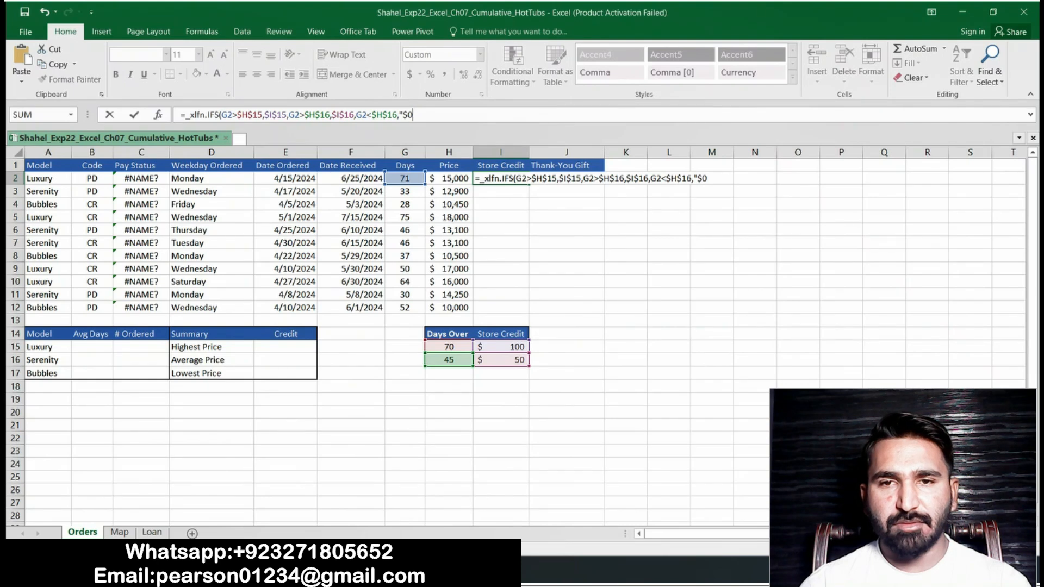
key(BackSpace)
text(O)
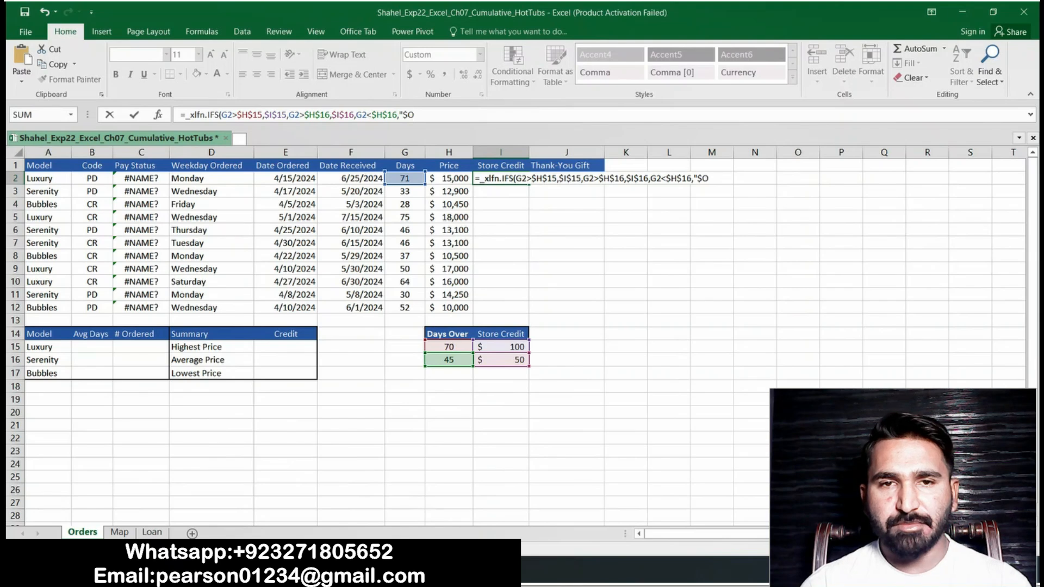
key(alt+Tab)
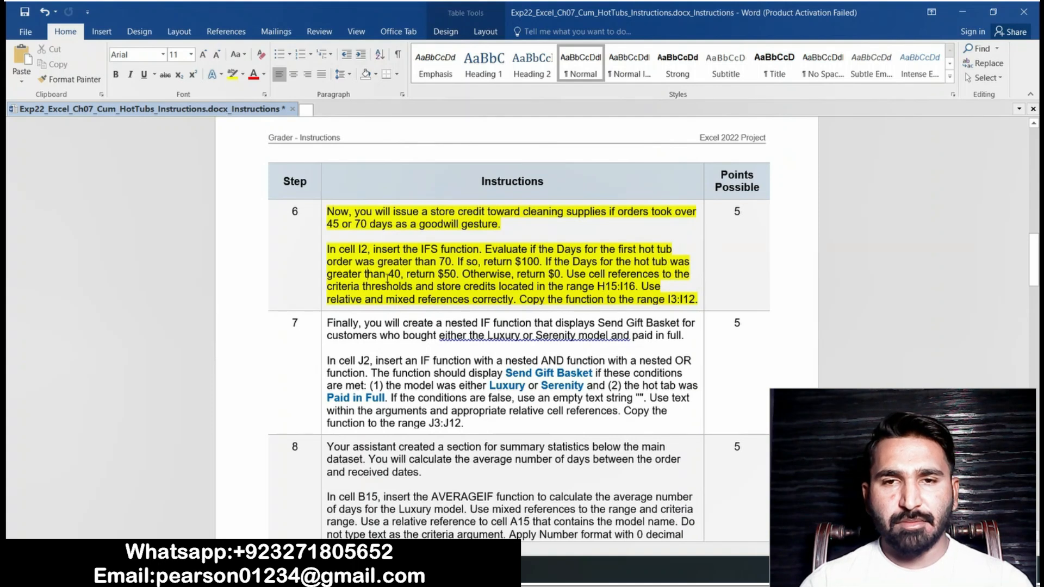
click(406, 570)
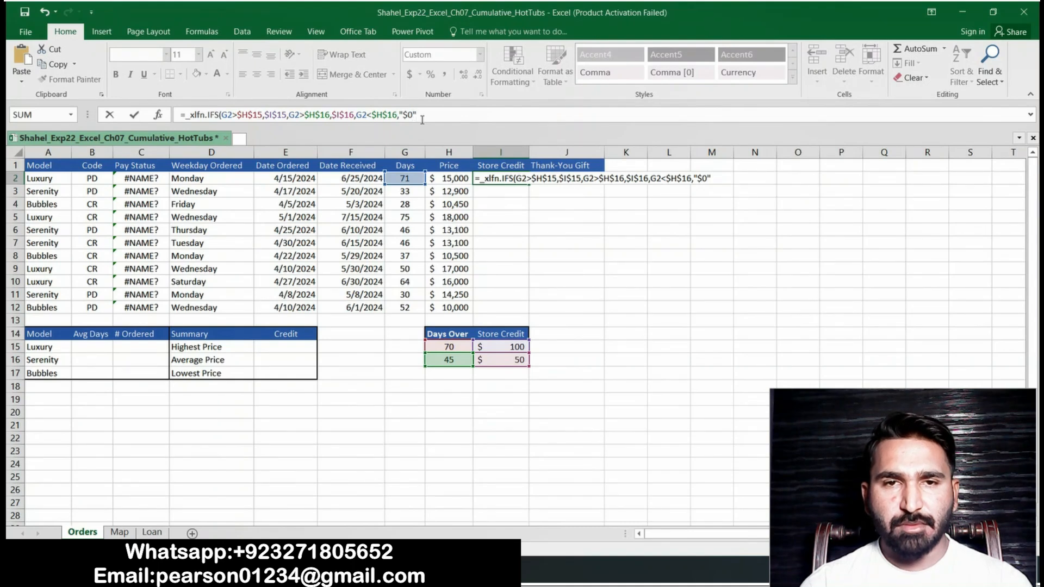
key(Return)
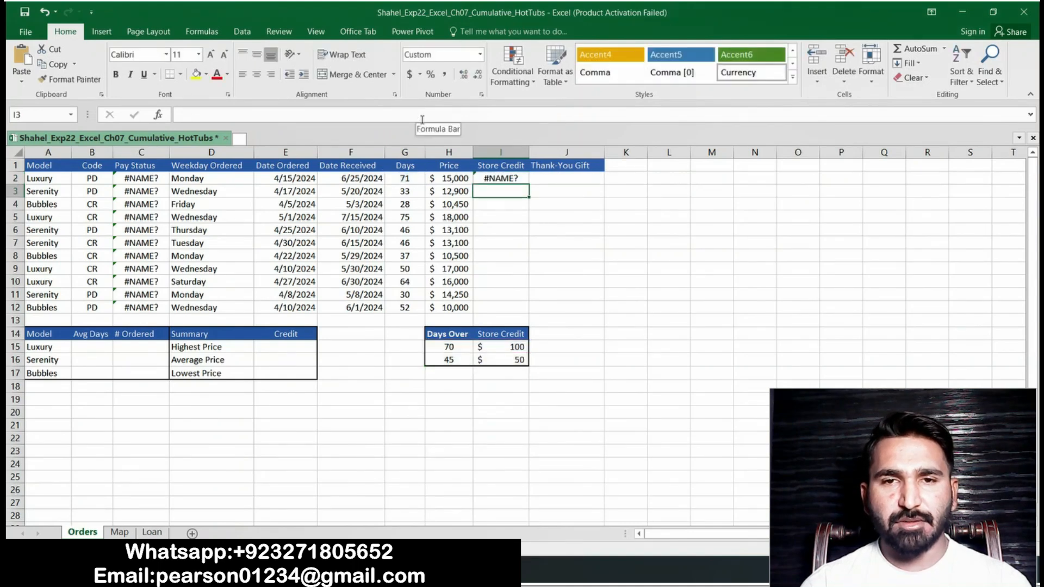
Step: Check the copy range in step 6 in Word and fill the IFS formula from I2 down through I12 in Excel
click(501, 179)
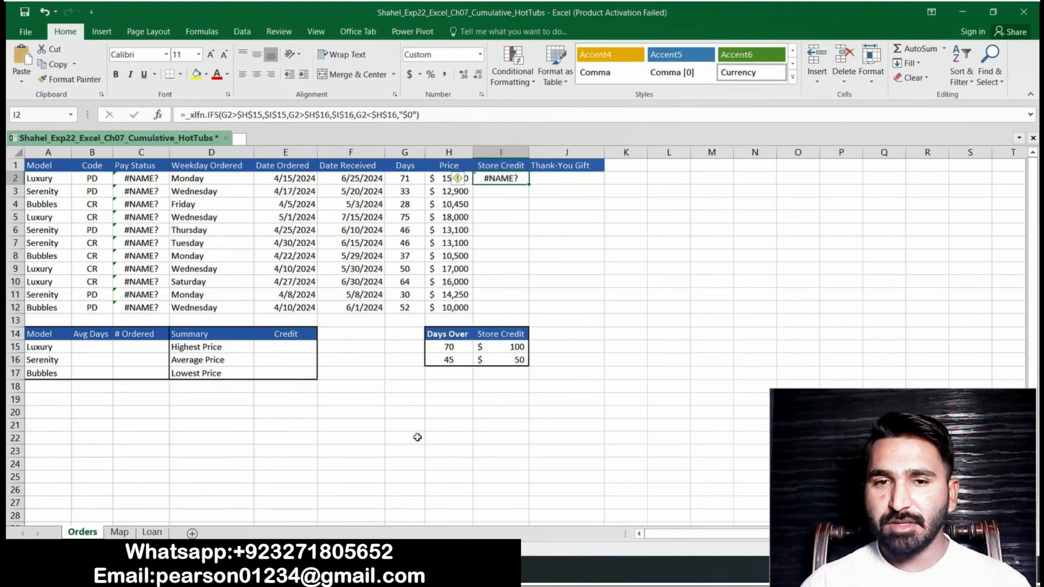
key(alt+Tab)
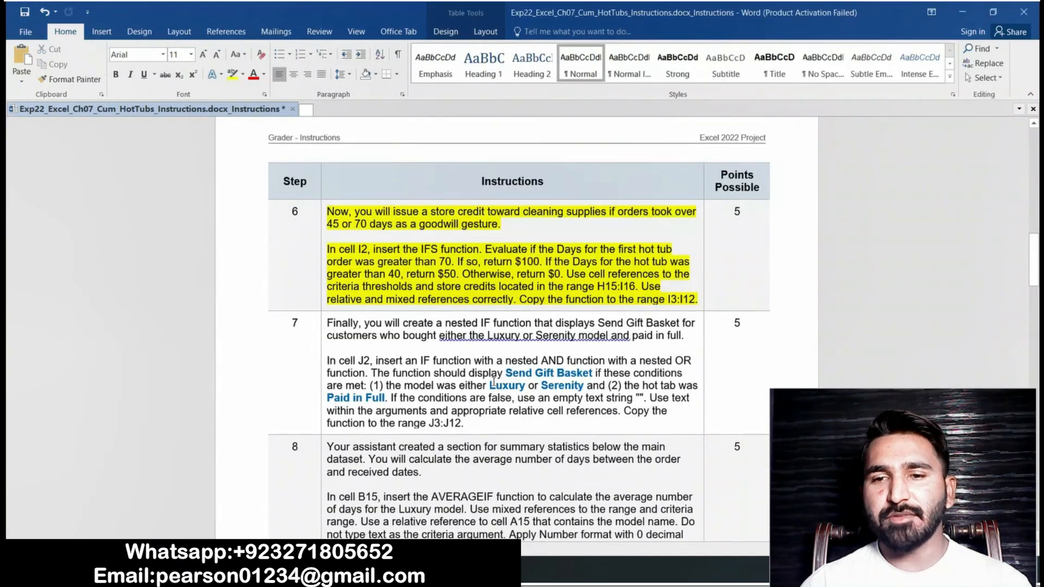
drag(519, 300, 695, 299)
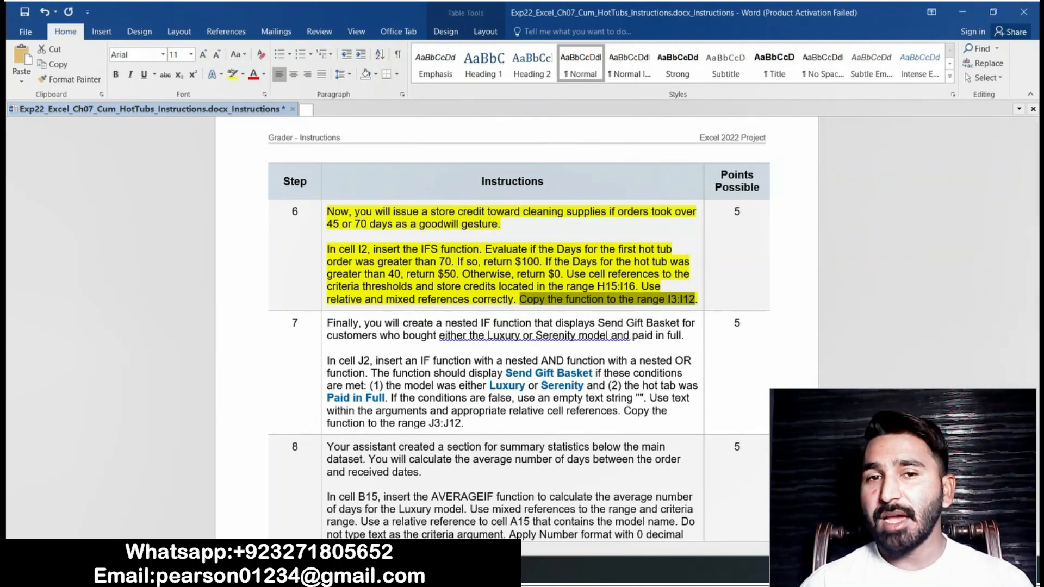
key(alt+Tab)
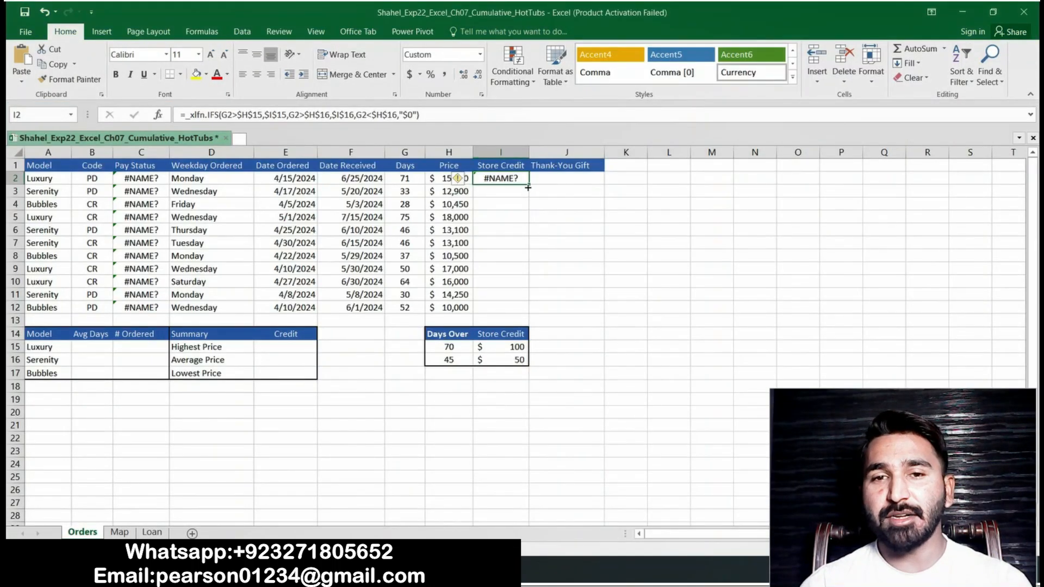
drag(528, 184, 529, 313)
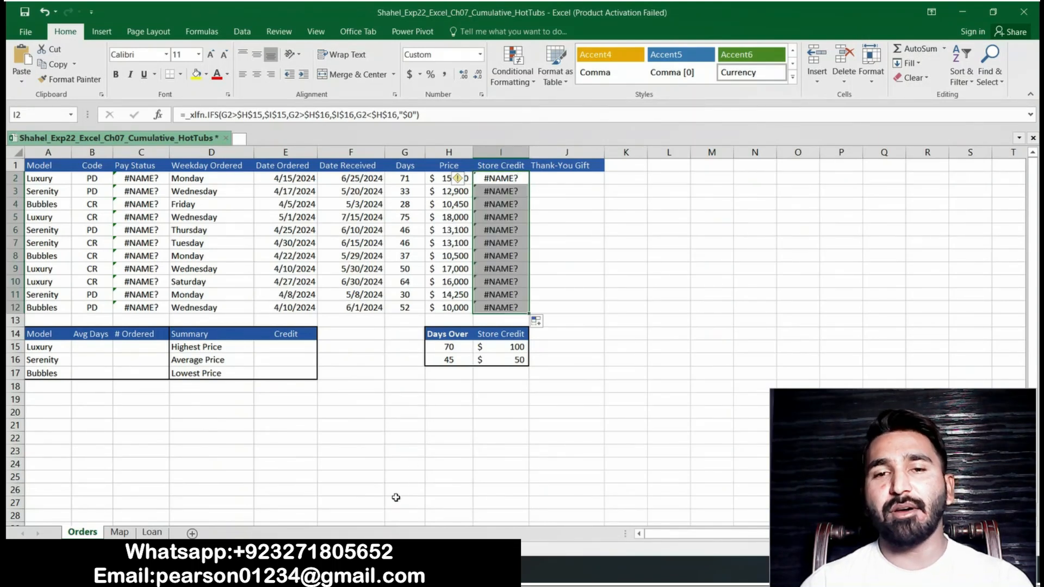
Step: Switch to Word, remove the highlight from the step 6 instructions and highlight the step 7 instructions in yellow
key(alt+Tab)
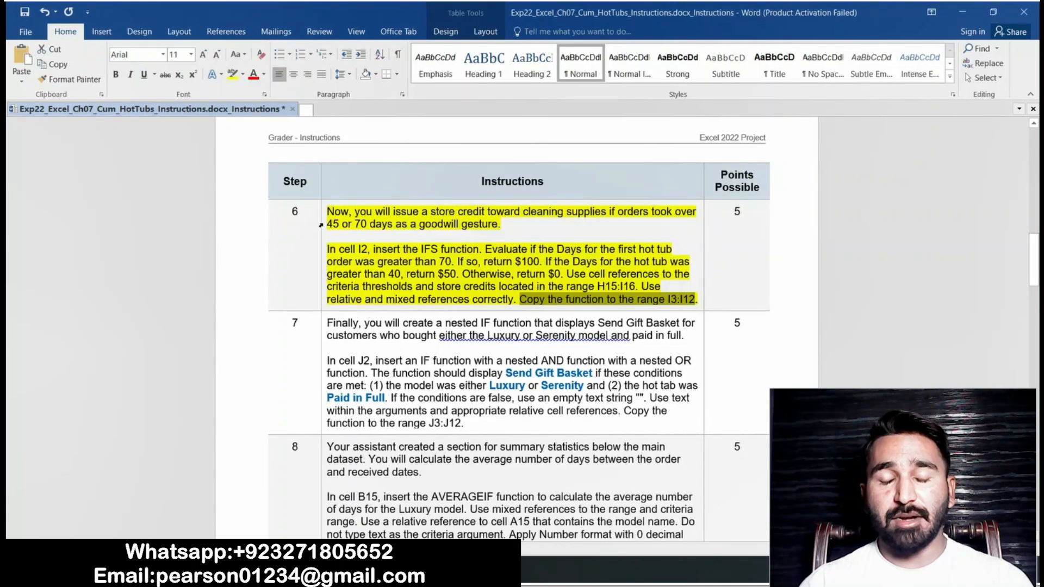
click(320, 224)
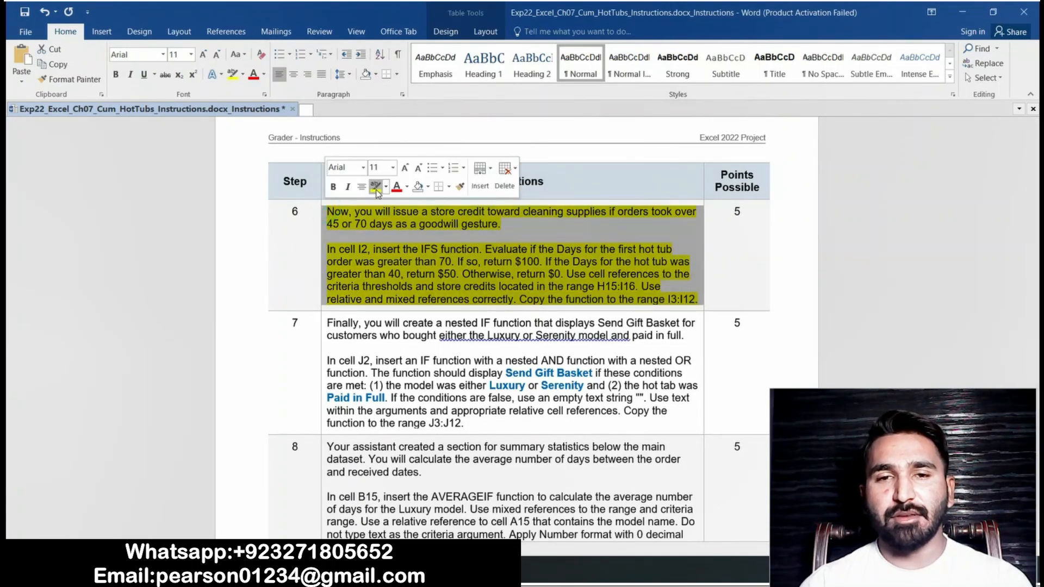
click(375, 188)
click(322, 324)
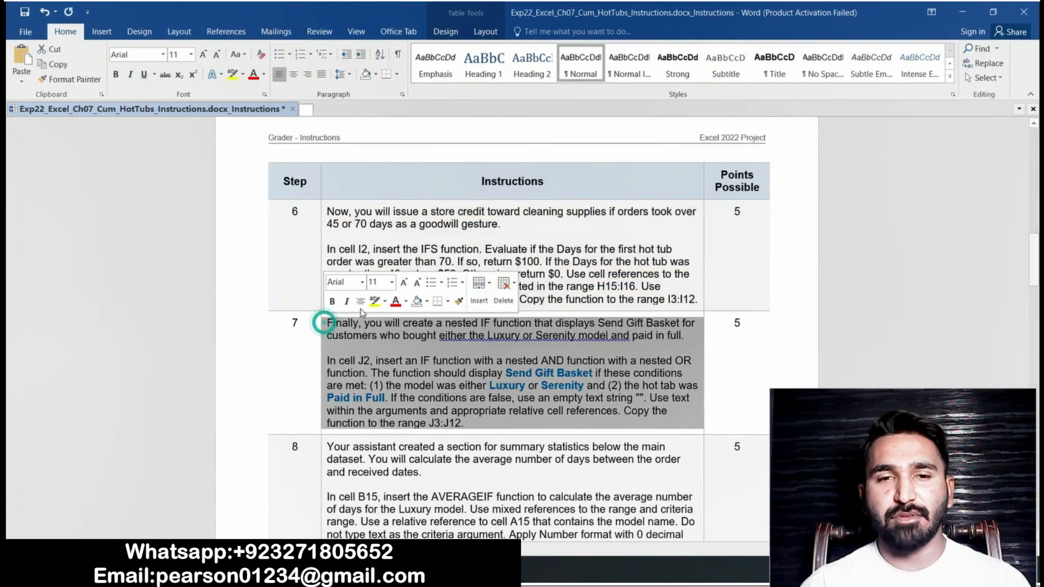
click(374, 301)
drag(1036, 255, 1036, 276)
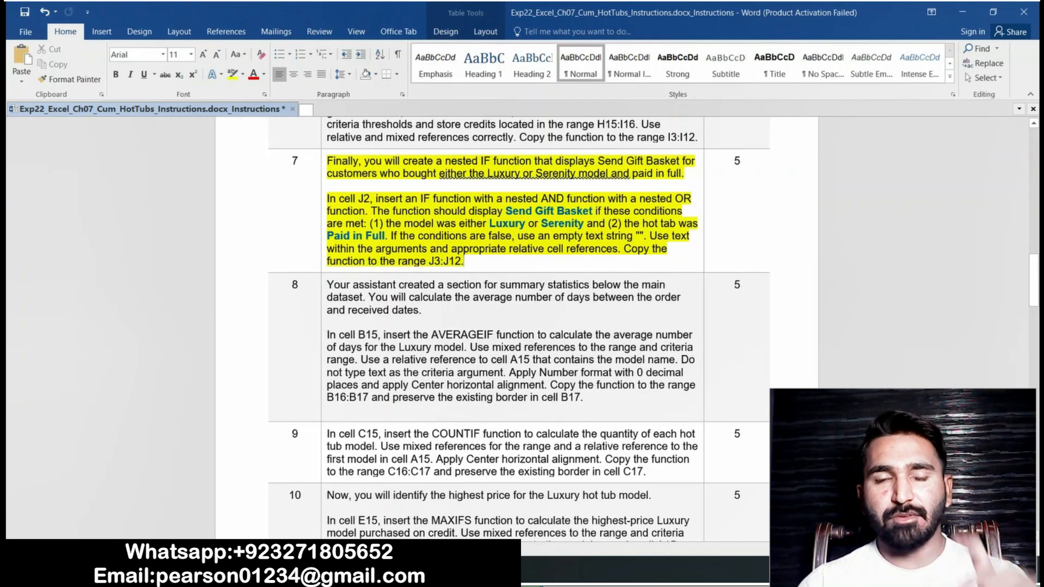
Step: Switch to Excel and begin a formula in cell J2 of the Orders sheet with nested functions, =IF(AND(OR(
click(383, 571)
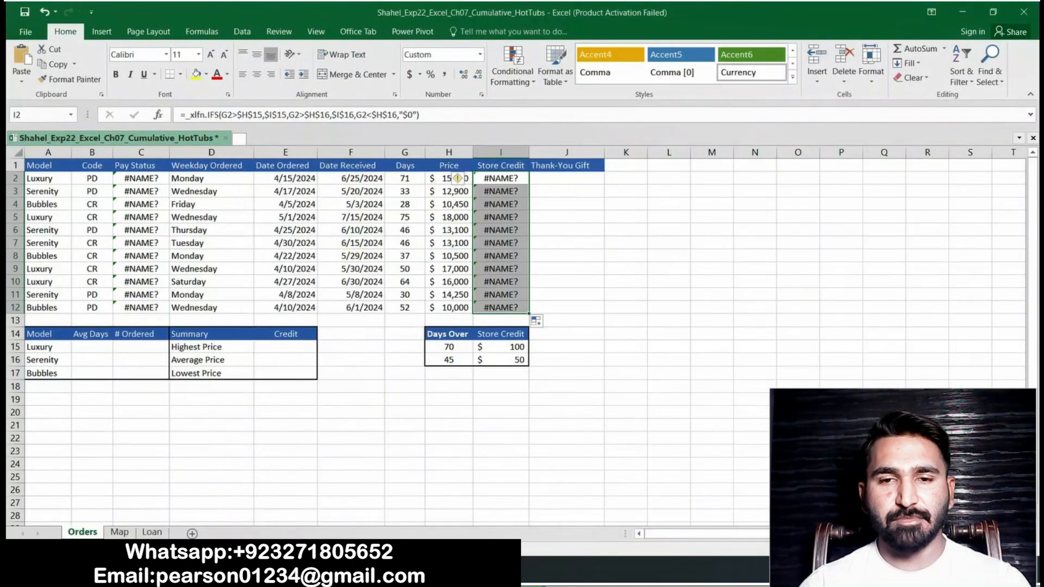
click(565, 177)
text(=)
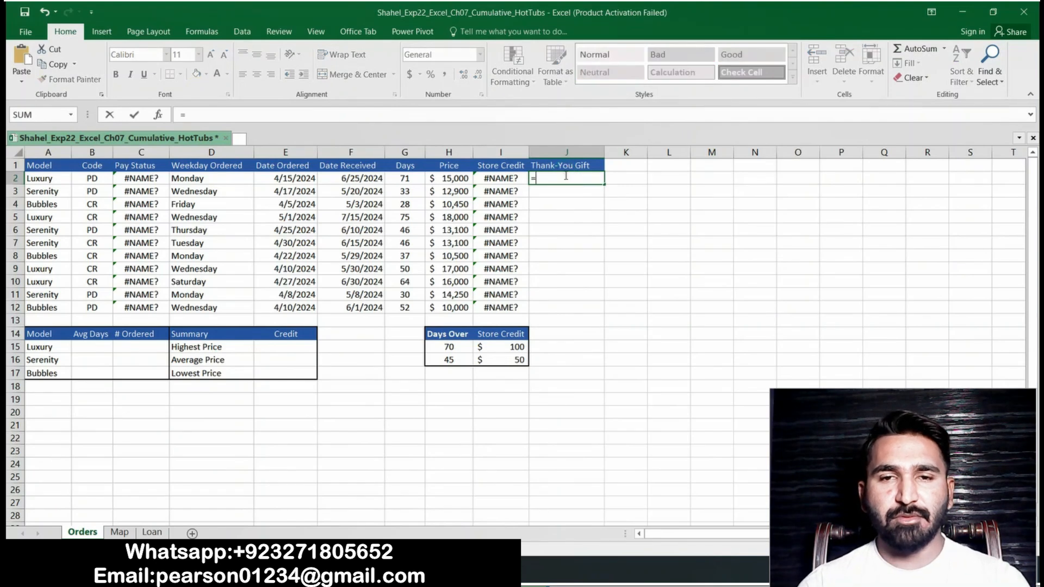
text(IF)
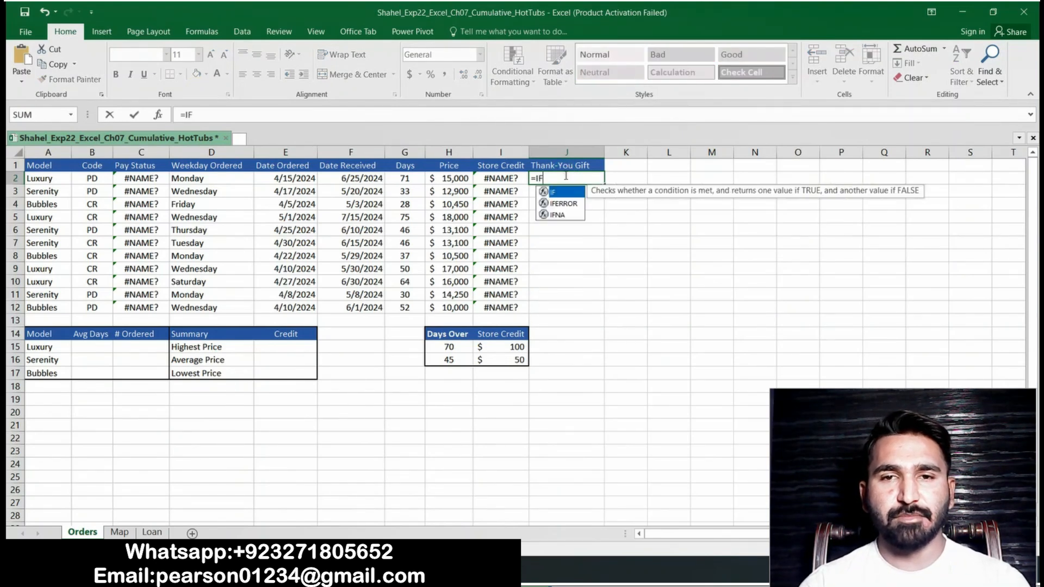
text((AND)
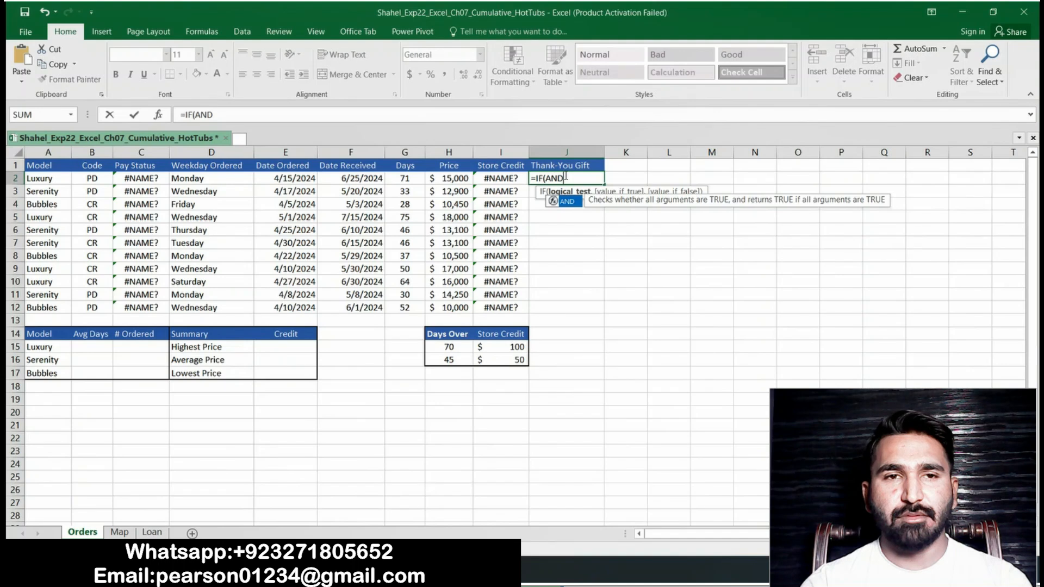
text(()
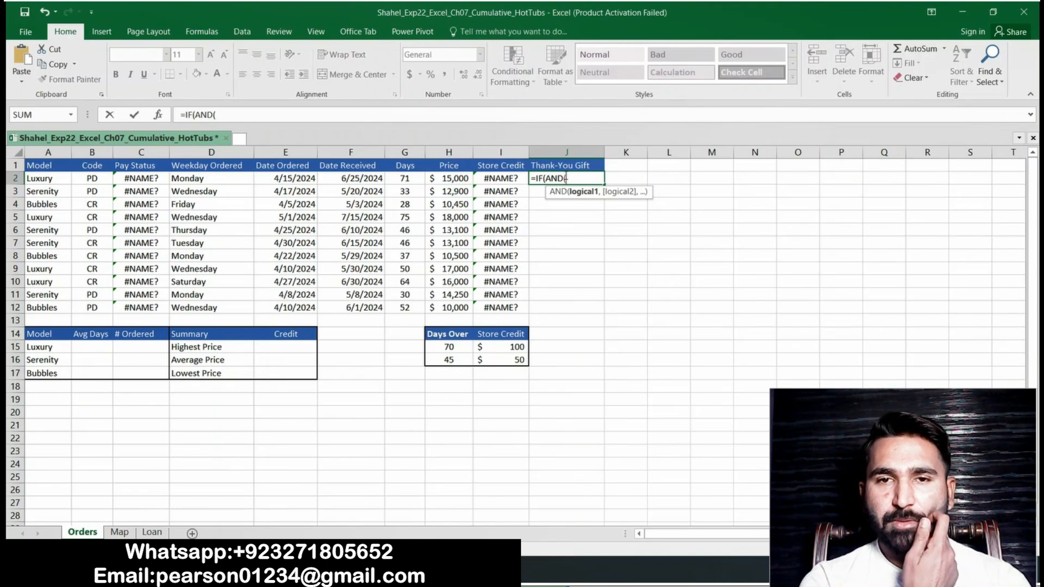
text(OR)
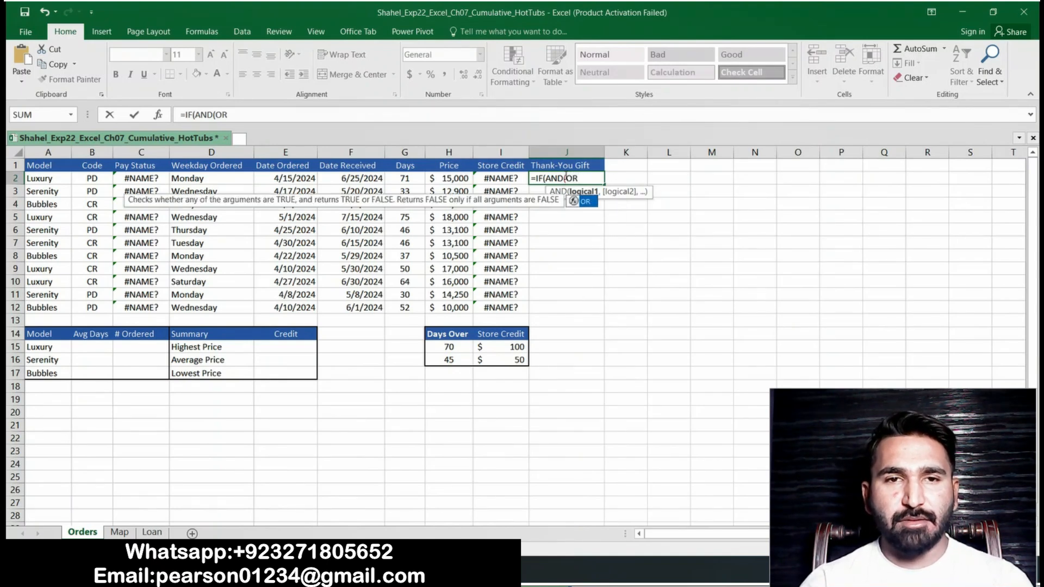
text(()
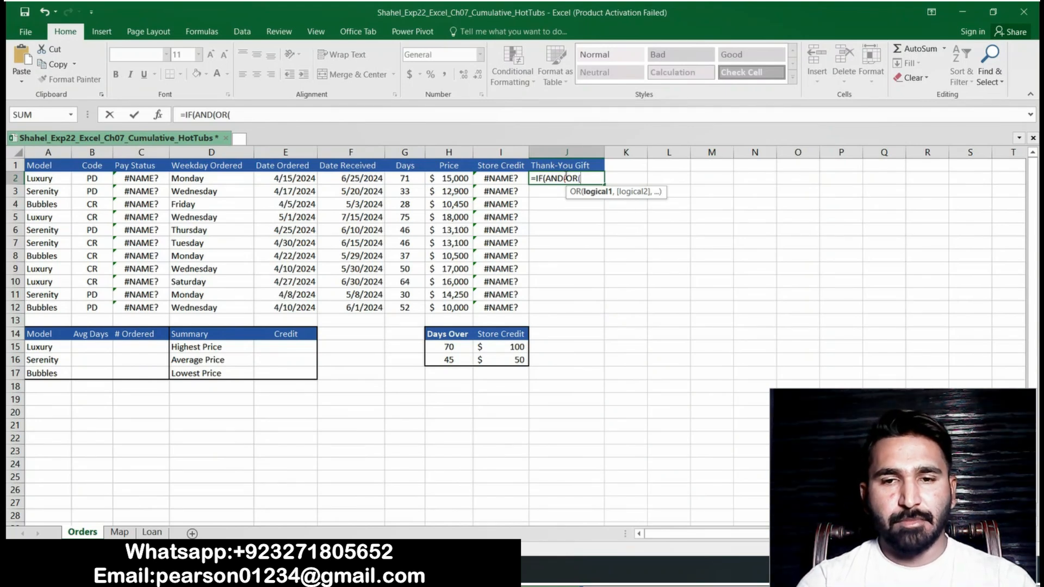
Step: Add A2="Luxury" as the first OR condition, copying the model name from step 7 in Word
text(A2=)
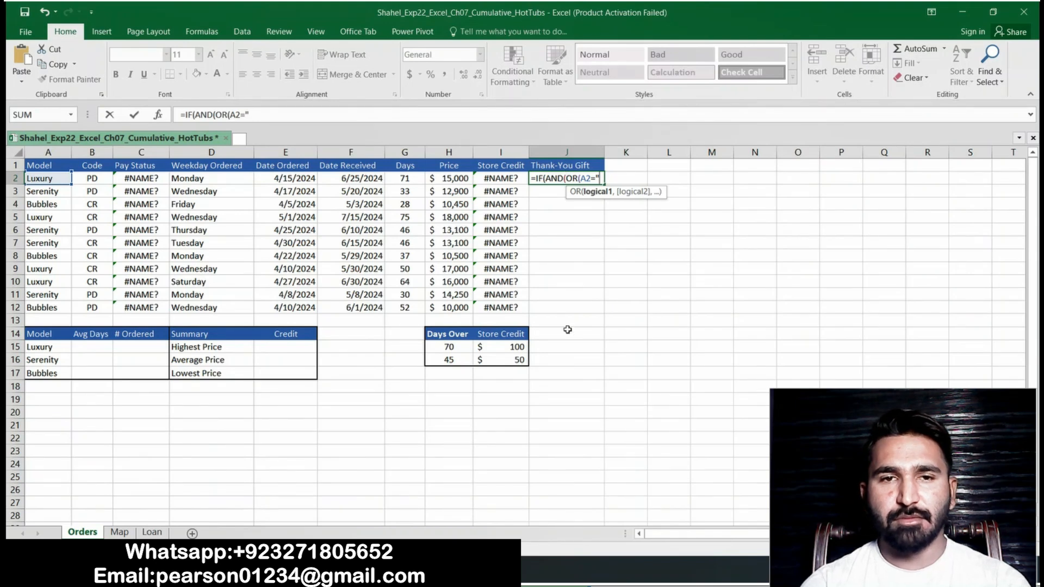
key(alt+Tab)
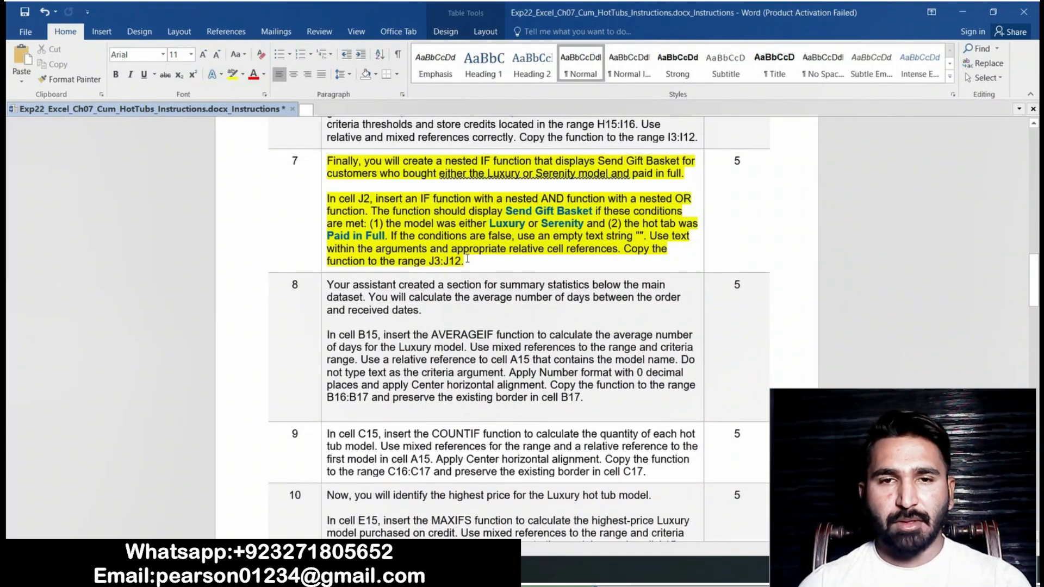
drag(489, 223, 525, 227)
key(ctrl+c)
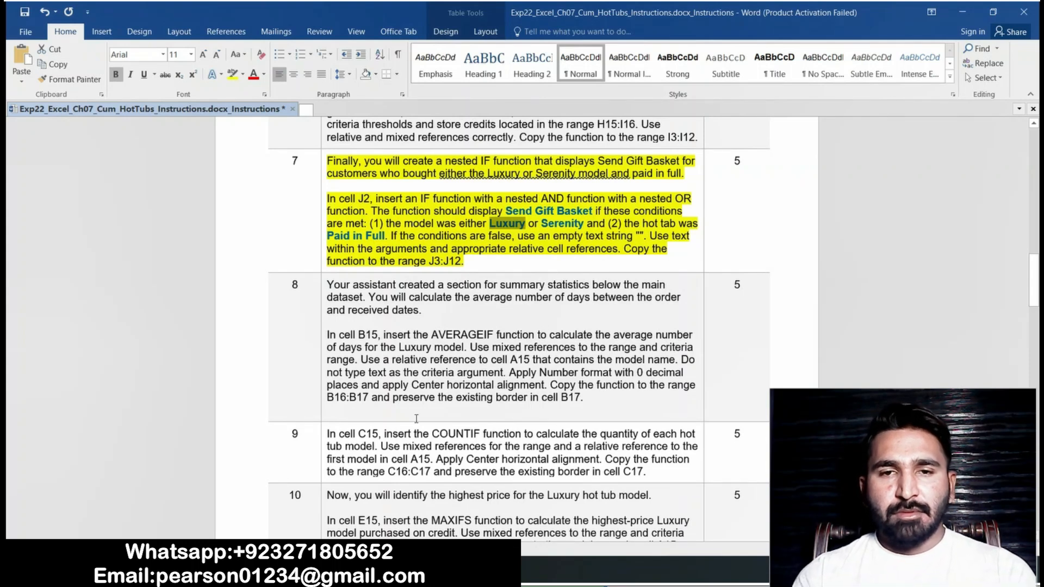
key(alt+Tab)
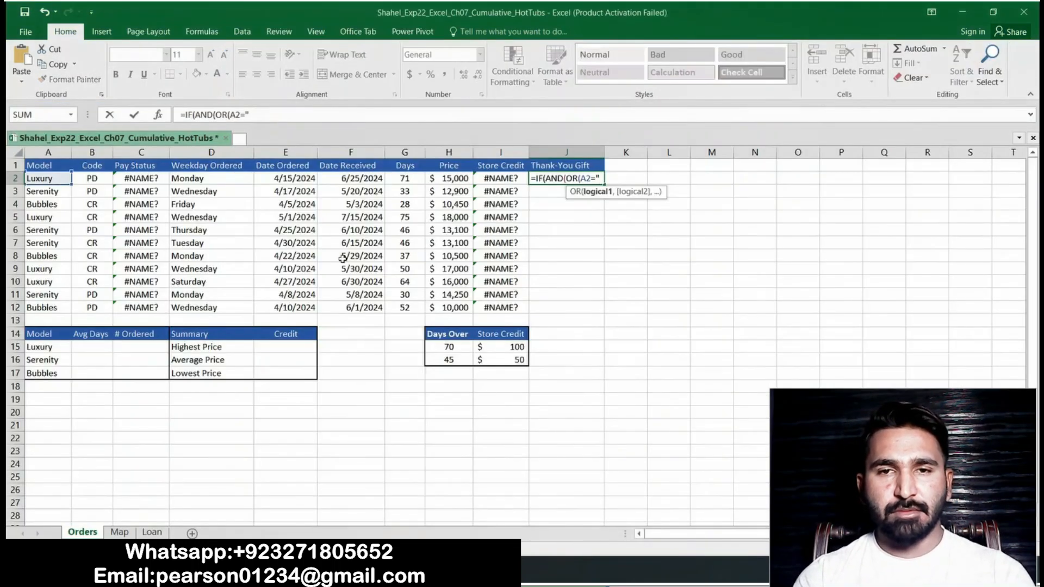
key(ctrl+v)
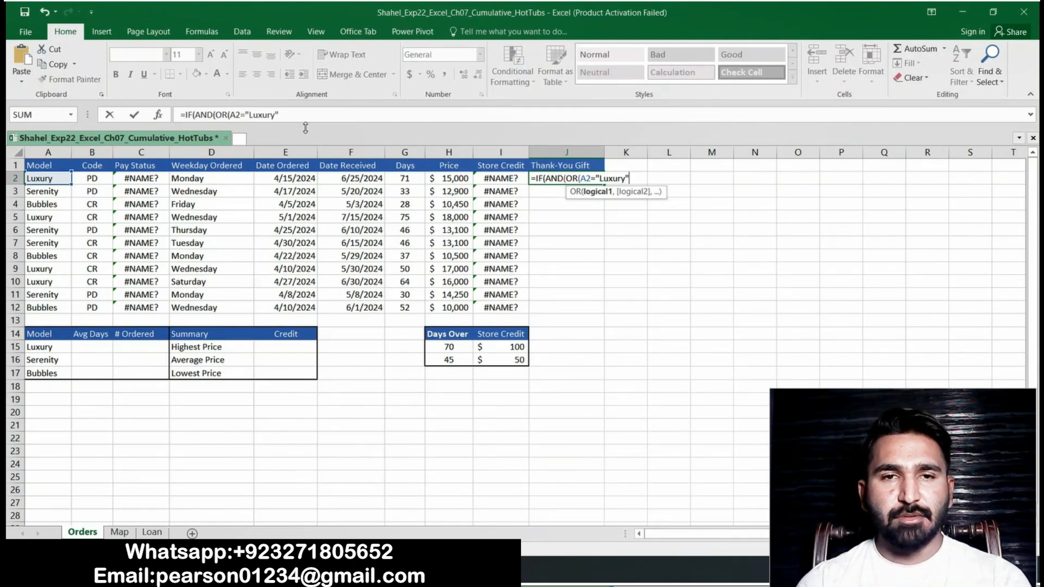
text(",)
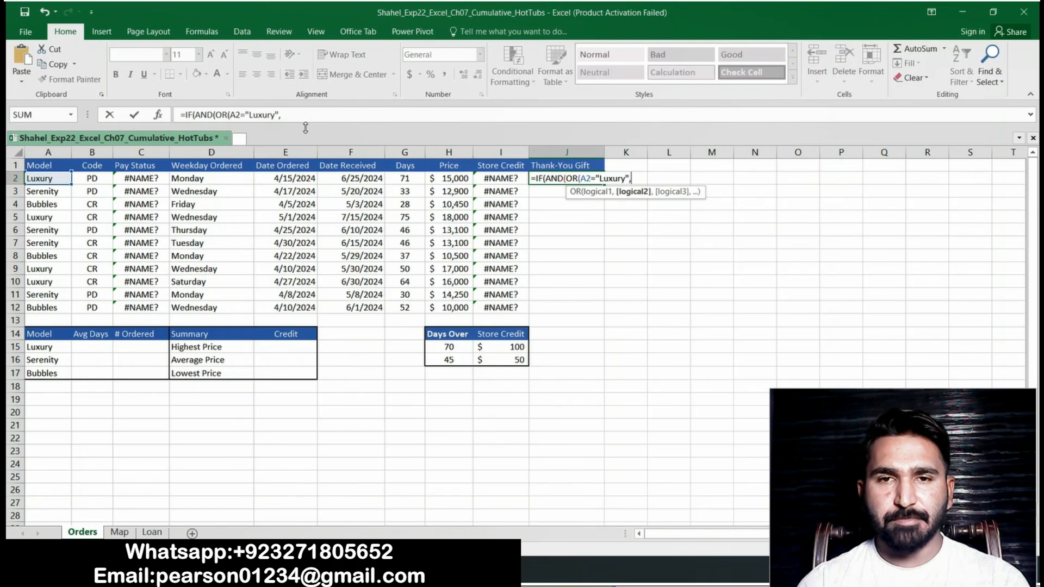
Step: Add A2="Serenity" as the second OR condition in the J2 formula, copying the model name from step 7 in Word
text(A2=)
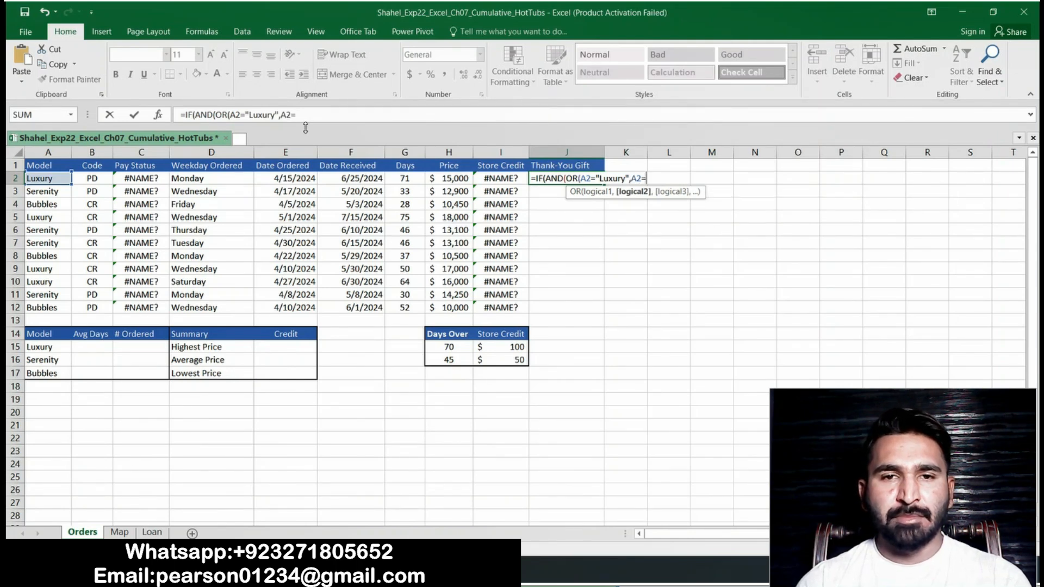
text(")
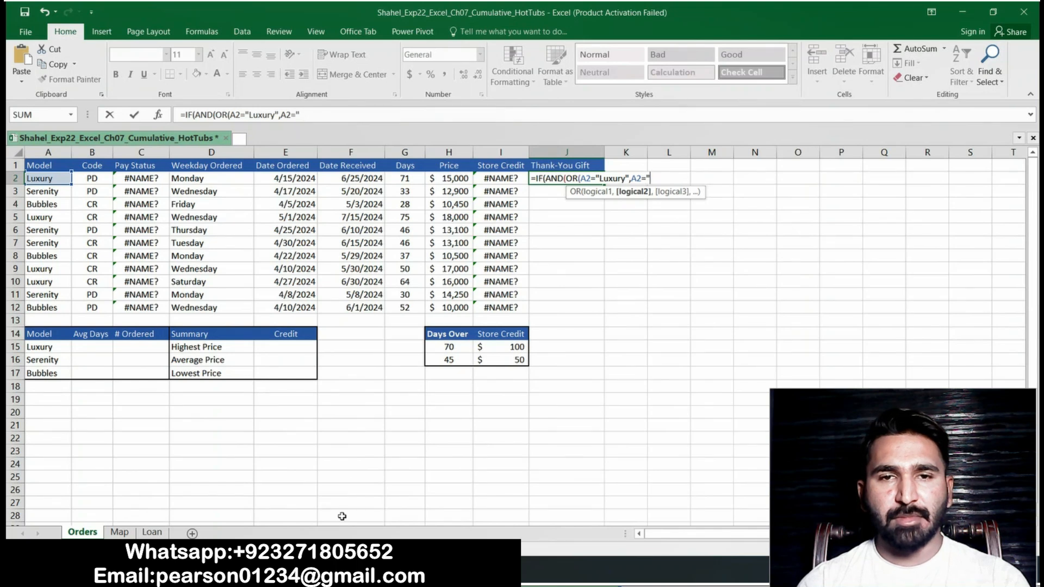
key(alt+Tab)
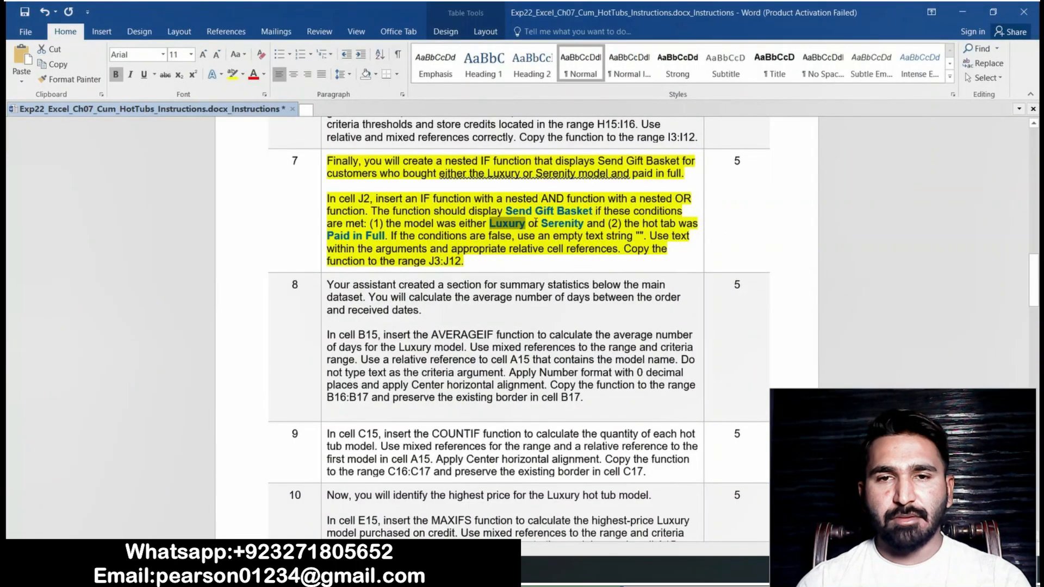
drag(542, 224, 585, 231)
key(ctrl+c)
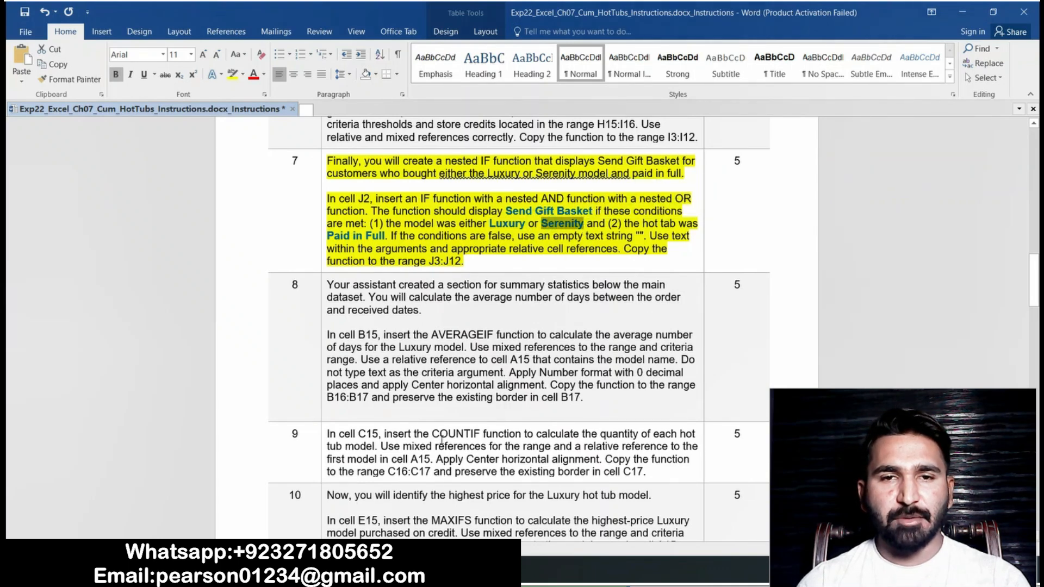
key(alt+Tab)
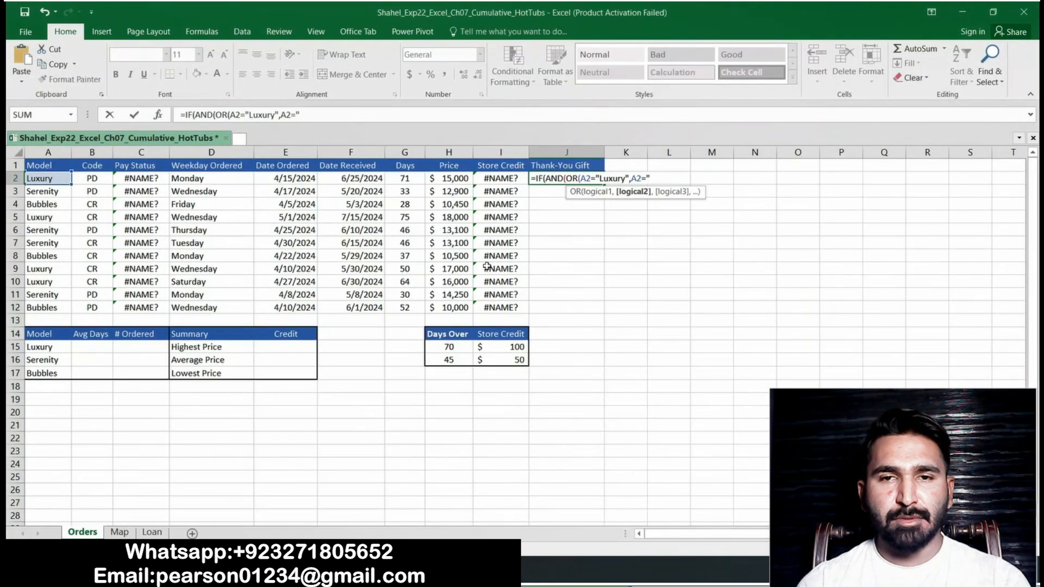
click(326, 115)
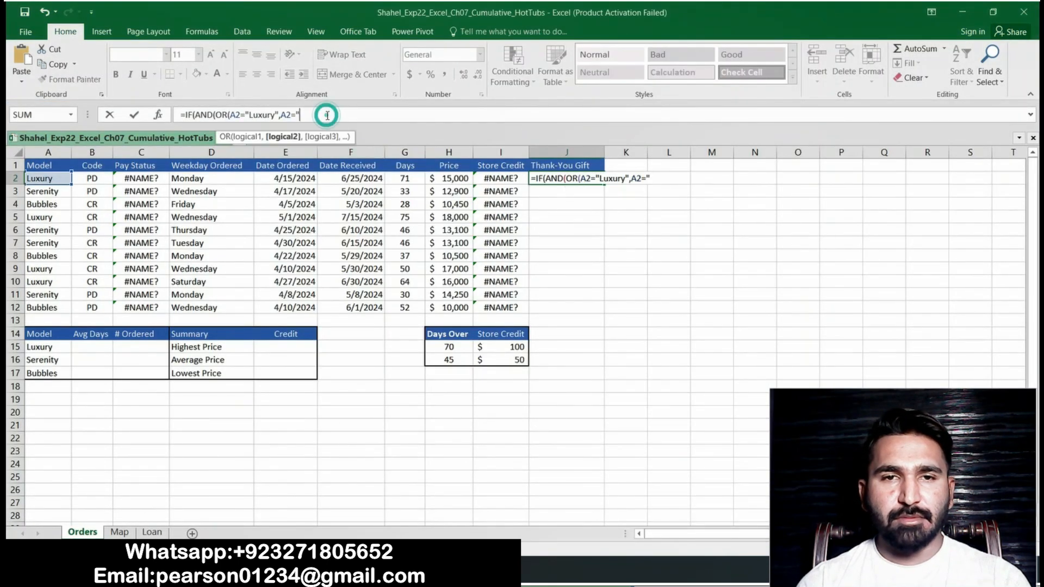
key(ctrl+v)
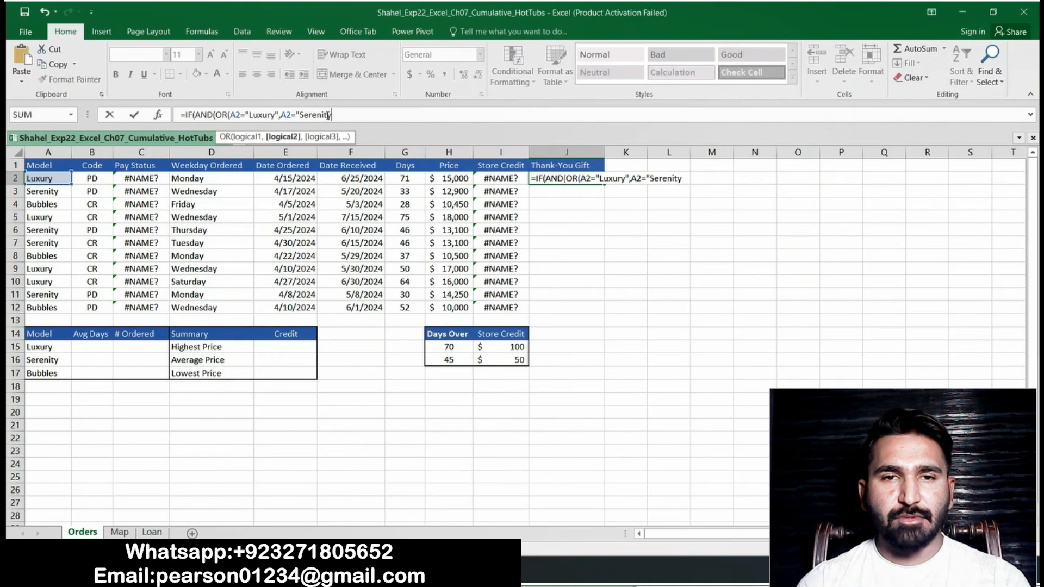
text(",)
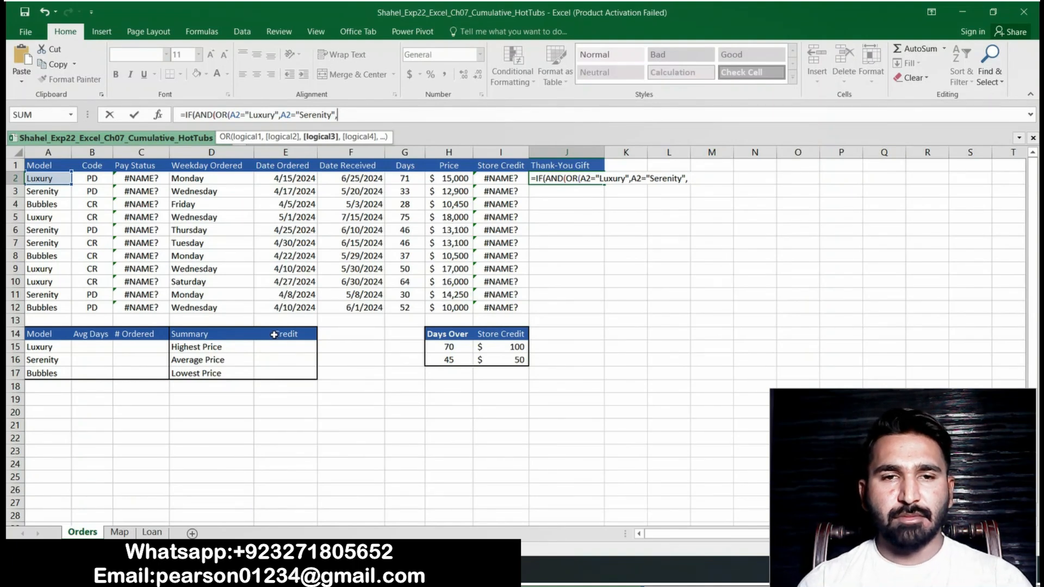
text(C2)
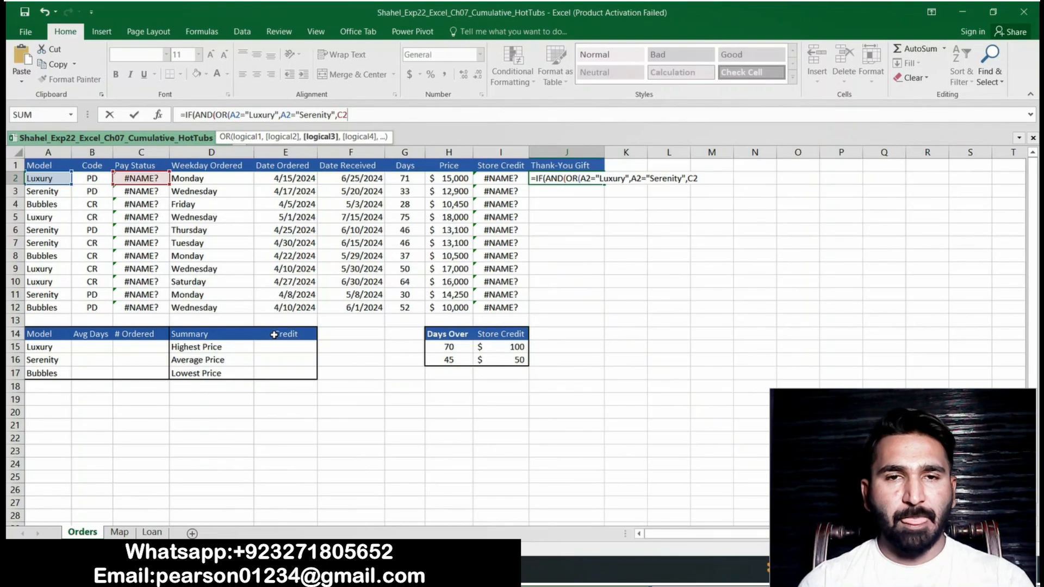
key(BackSpace)
key(BackSpace)
key(BackSpace)
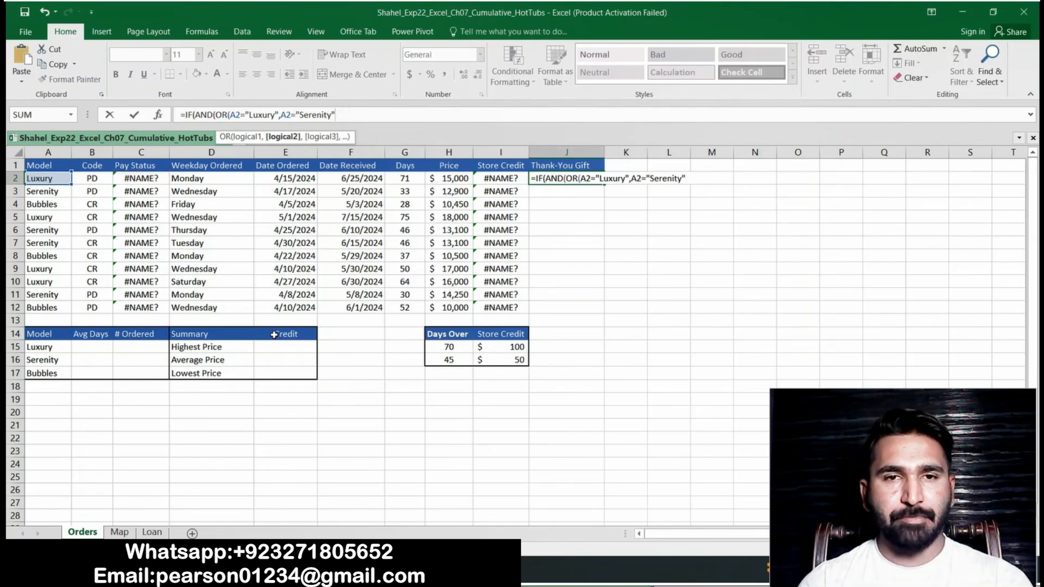
Step: Close the OR function, add C2="Paid in Full" as the second AND condition with the text copied from Word step 7, and close AND
text())
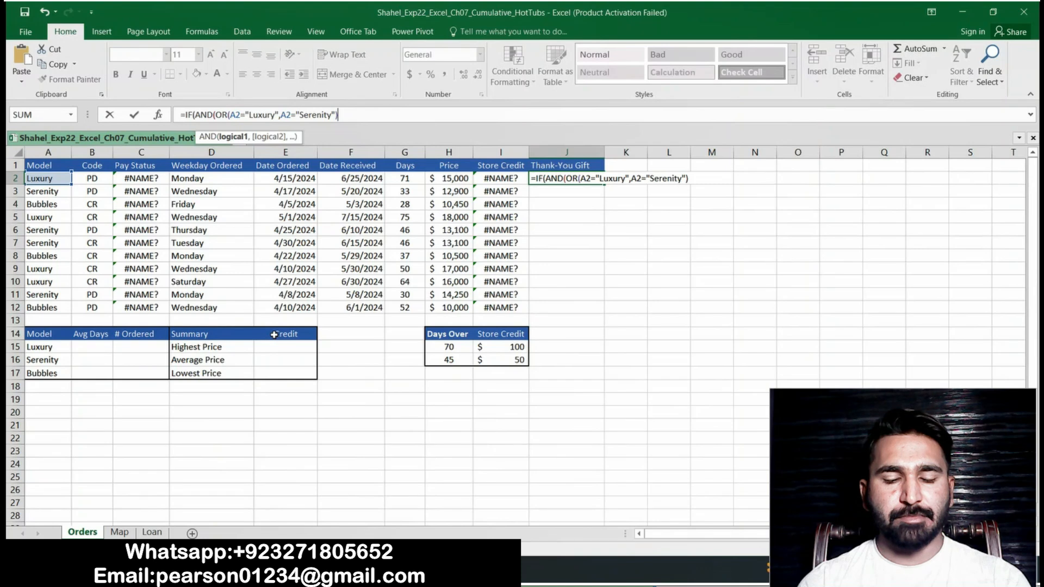
text(,C2)
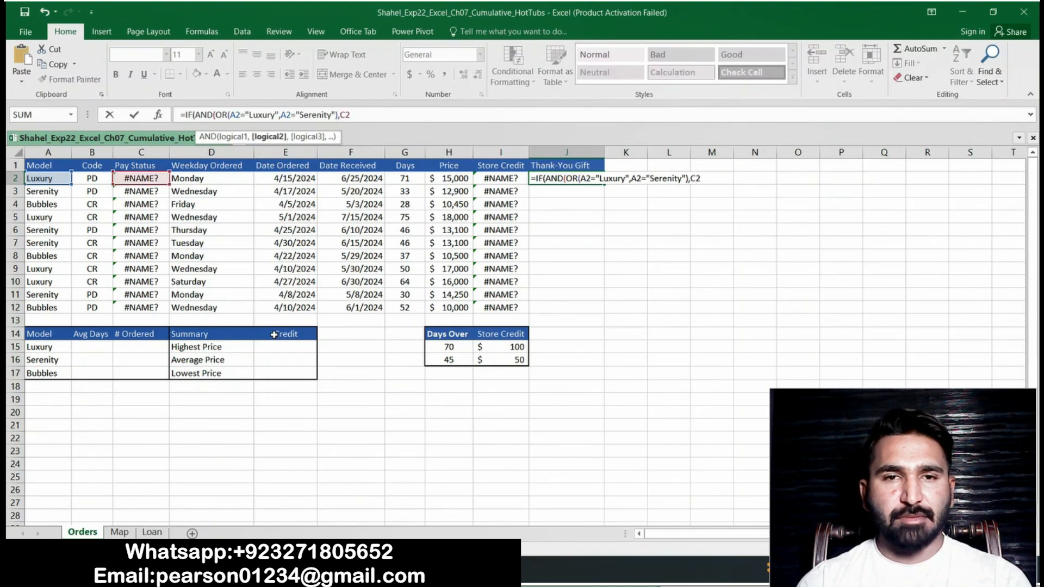
text(=")
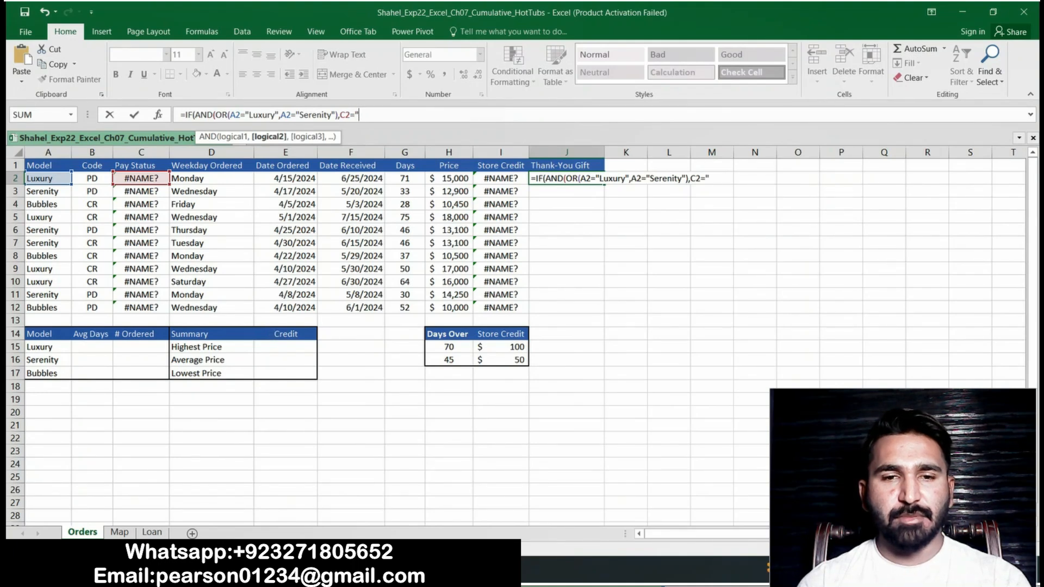
key(alt+Tab)
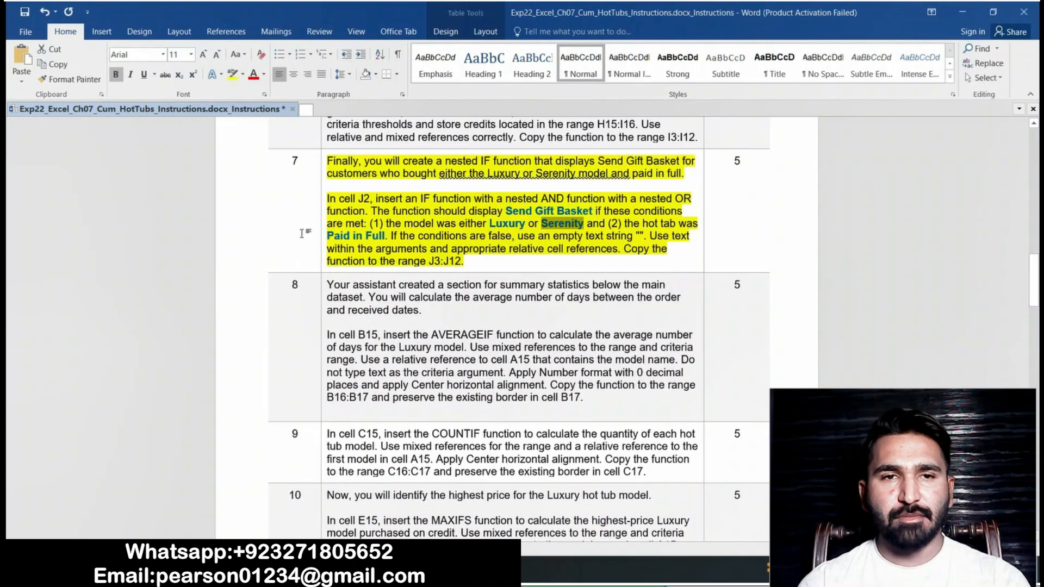
drag(328, 236, 381, 239)
key(ctrl+c)
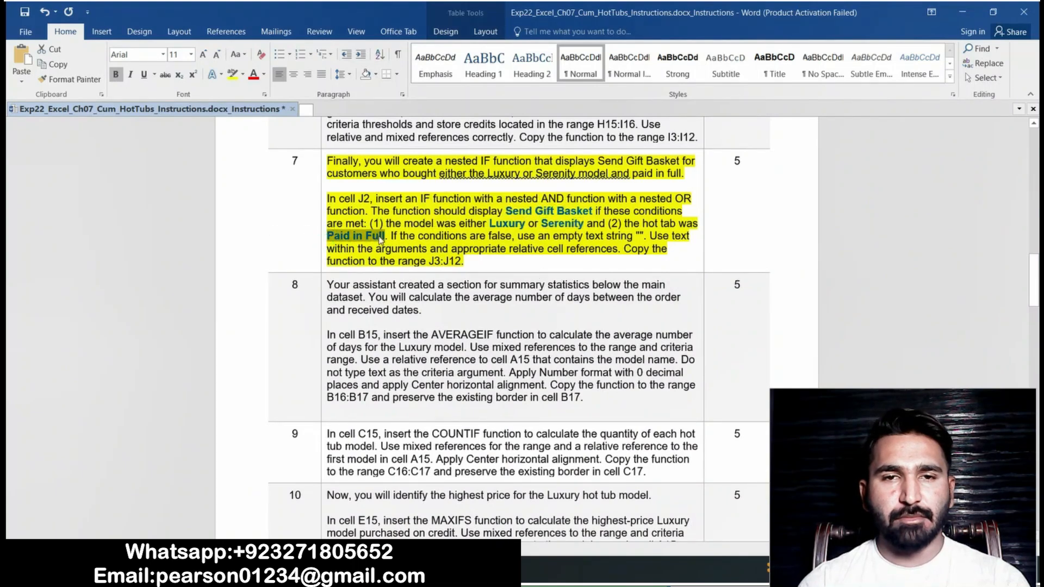
key(alt+Tab)
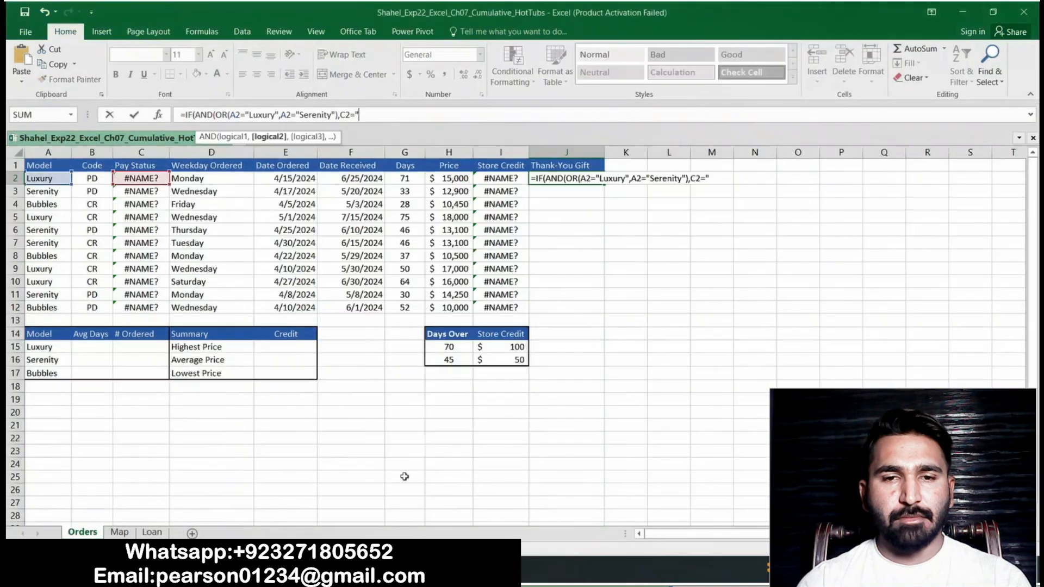
key(ctrl+v)
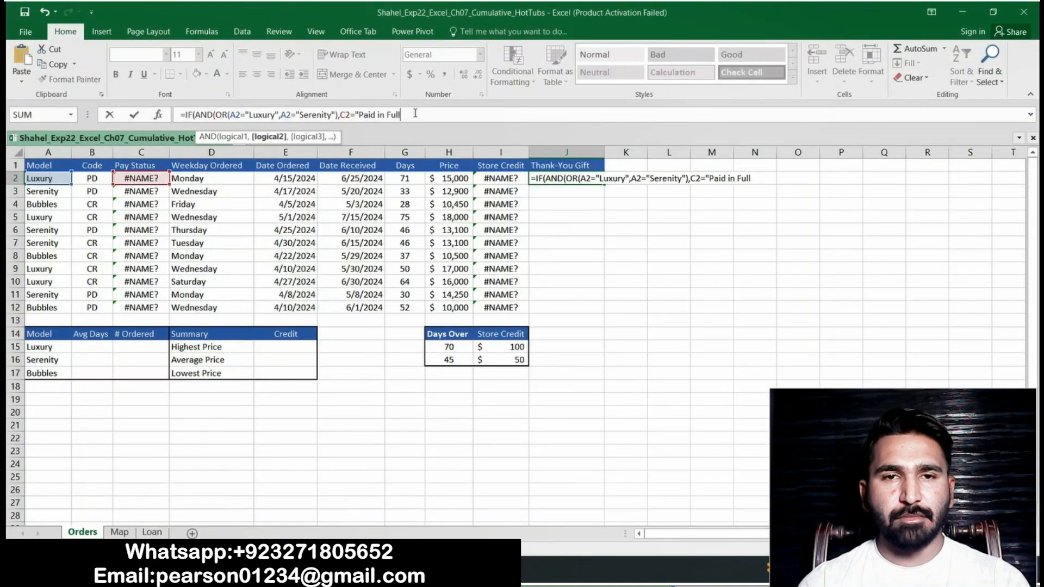
text(")
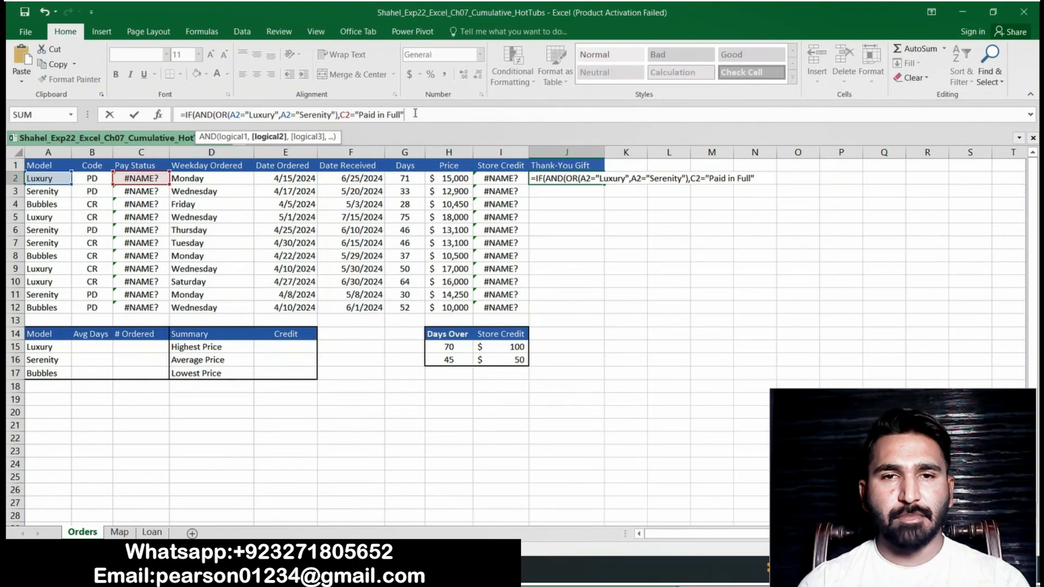
text())
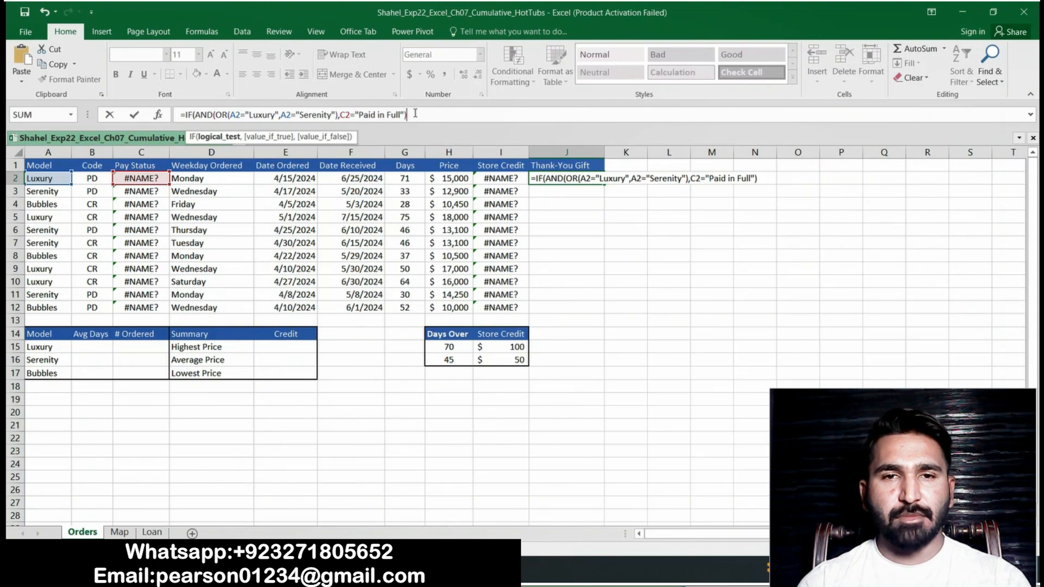
Step: Finish the J2 formula with "Send Gift Basket", copied from step 7 in Word, as the true value and "" as the false value
text(,)
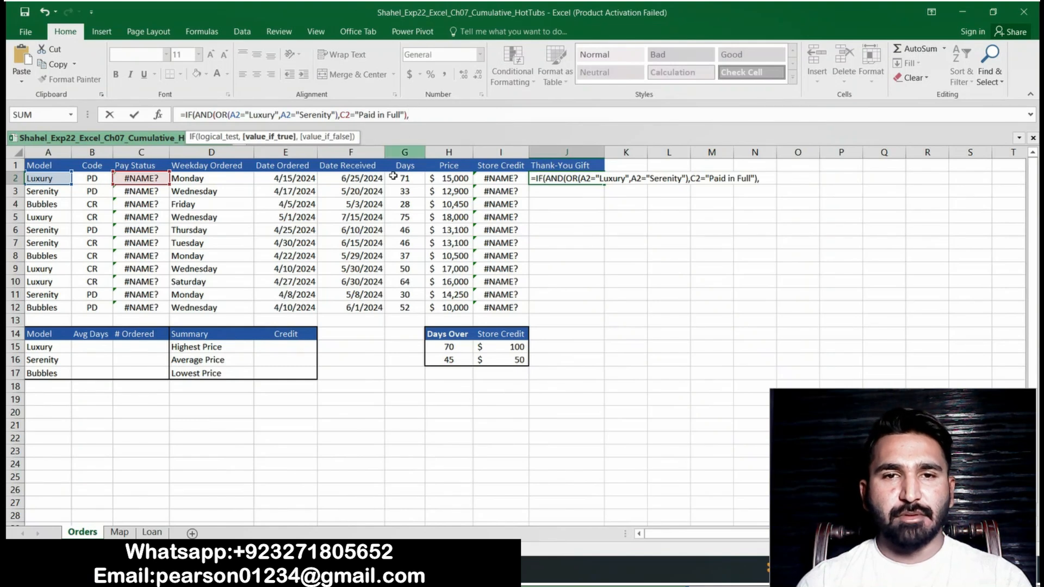
click(356, 569)
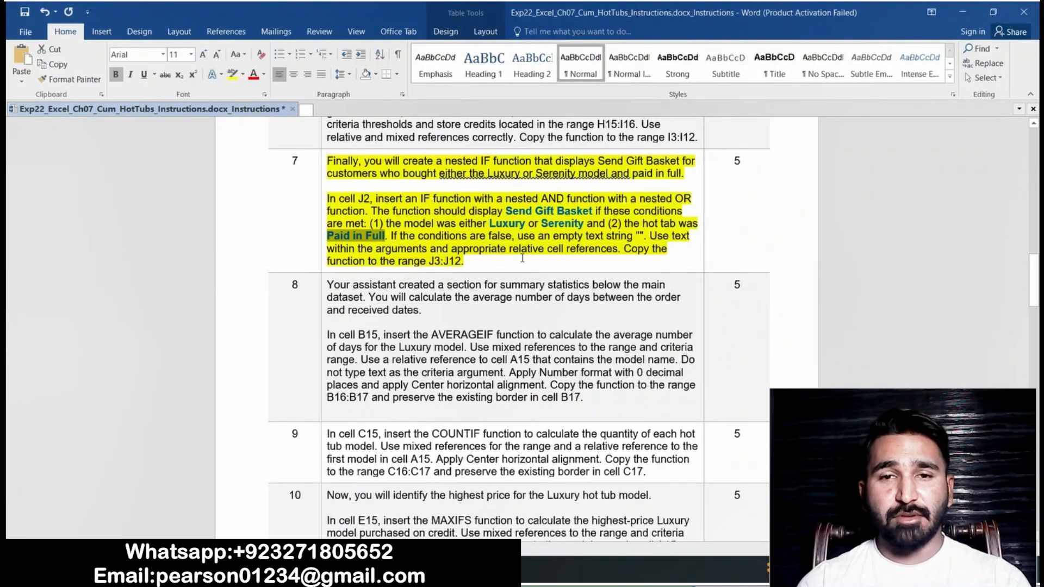
drag(506, 211, 579, 212)
key(ctrl+c)
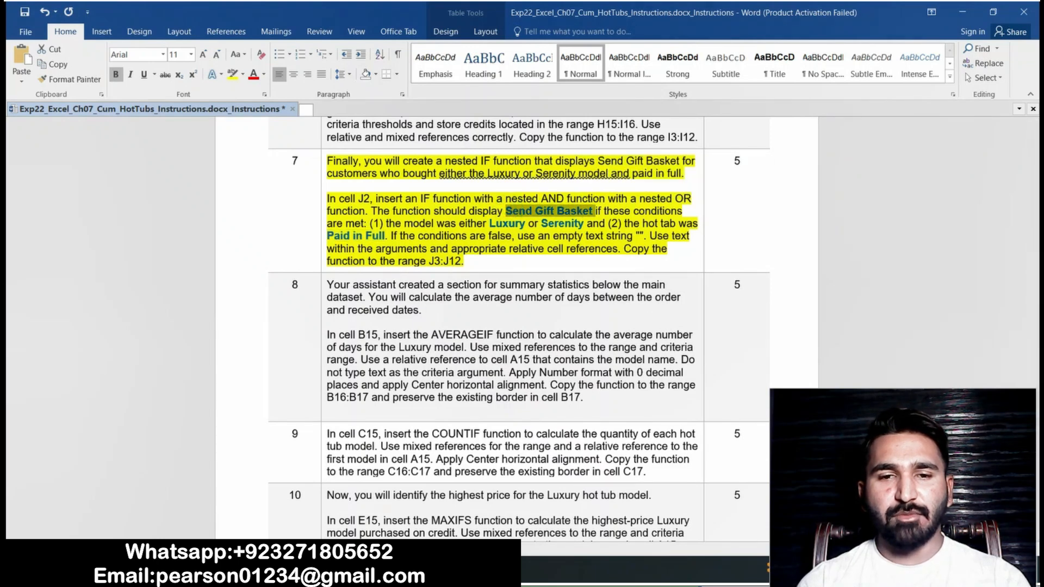
key(alt+Tab)
text(")
key(ctrl+v)
text(","")
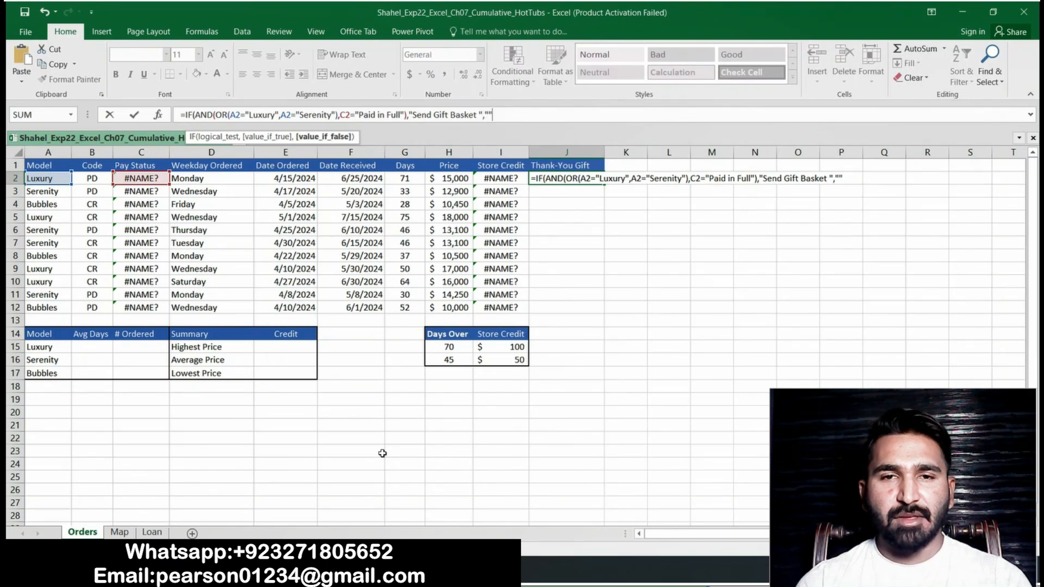
text())
key(Return)
key(Return)
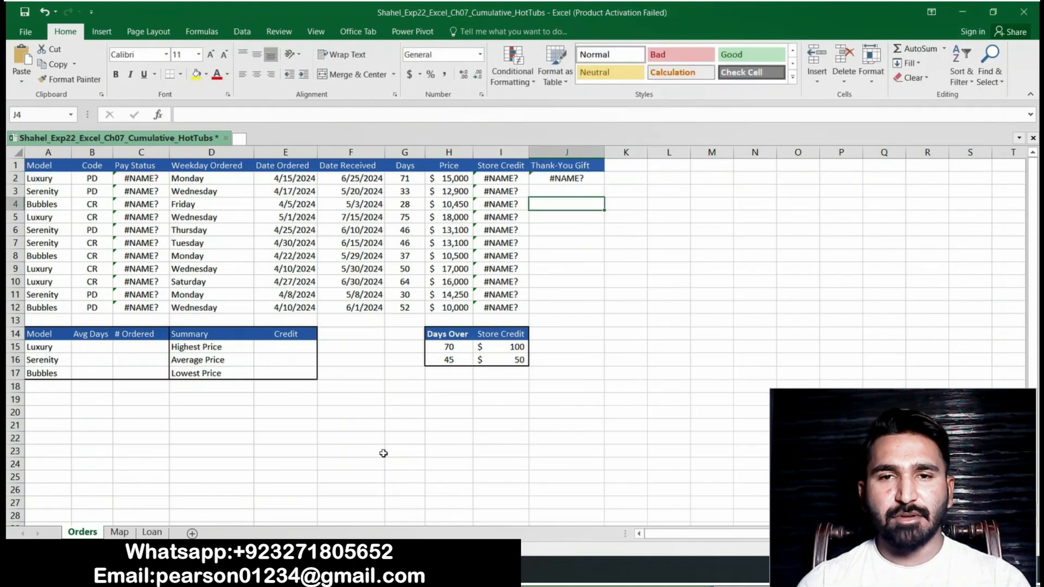
Step: Check the copy instruction of step 7 in Word, then copy the J2 formula down to J3:J12 in Excel
key(alt+Tab)
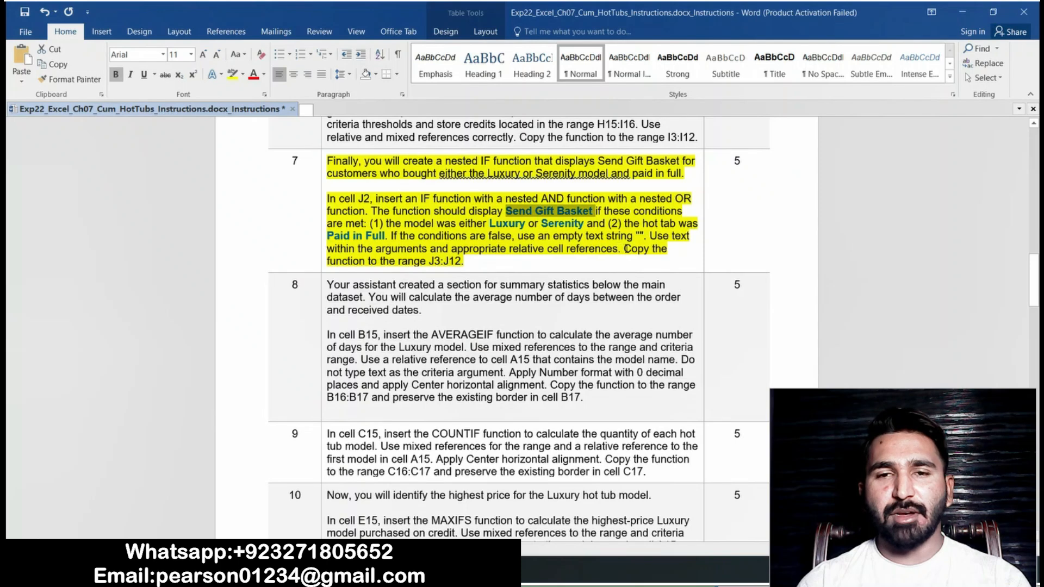
drag(623, 249, 631, 260)
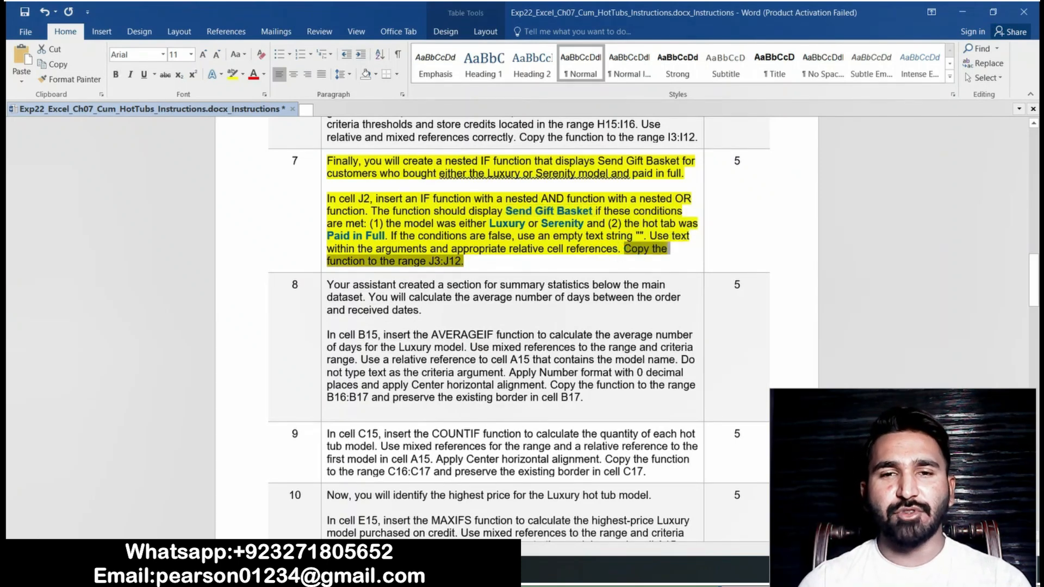
key(alt+Tab)
click(568, 178)
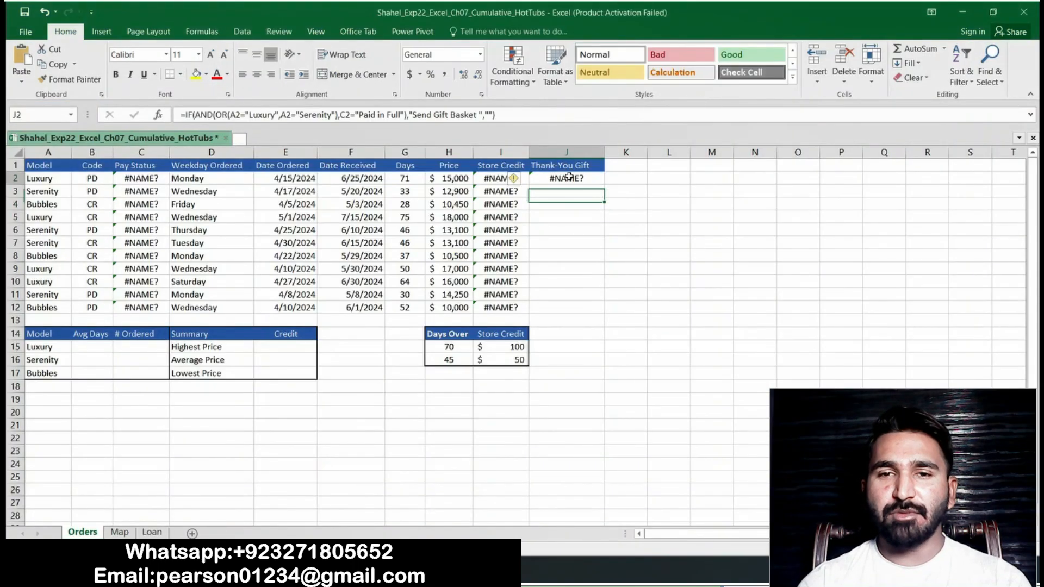
drag(601, 185, 608, 310)
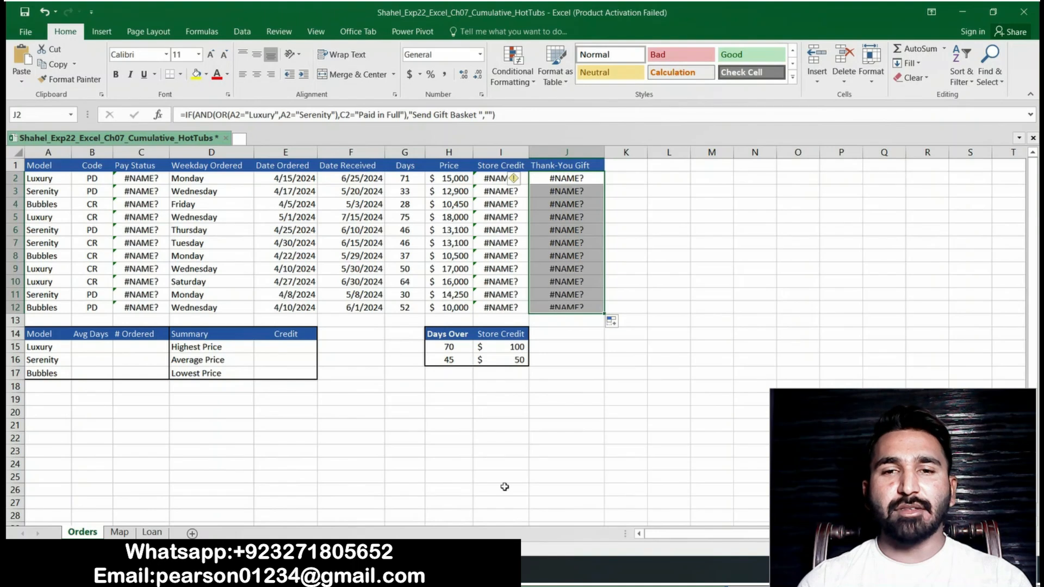
Step: In the Word instructions, remove the yellow highlight from step 7 and highlight the step 8 text in yellow
key(alt+Tab)
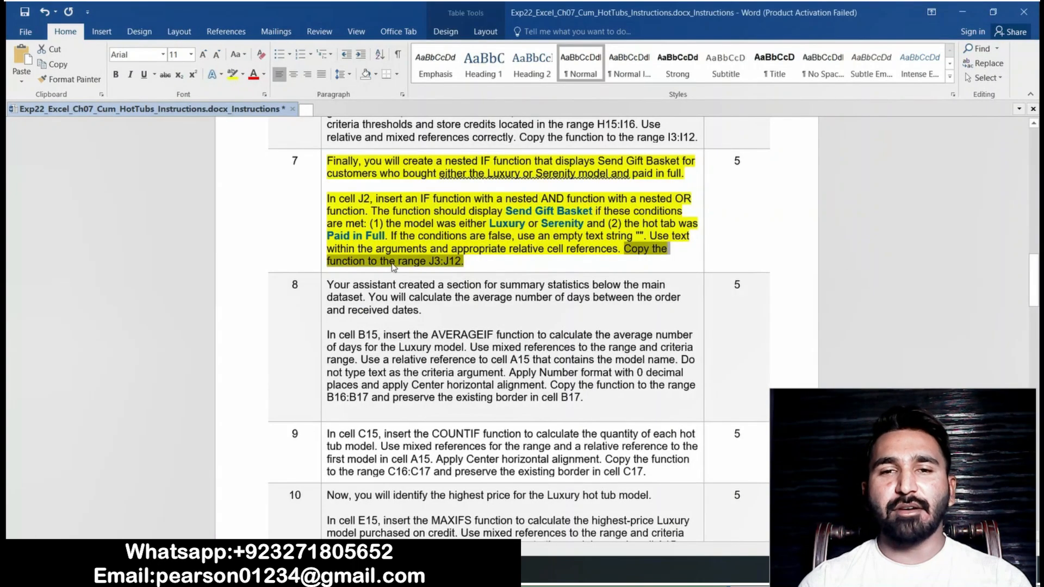
click(325, 163)
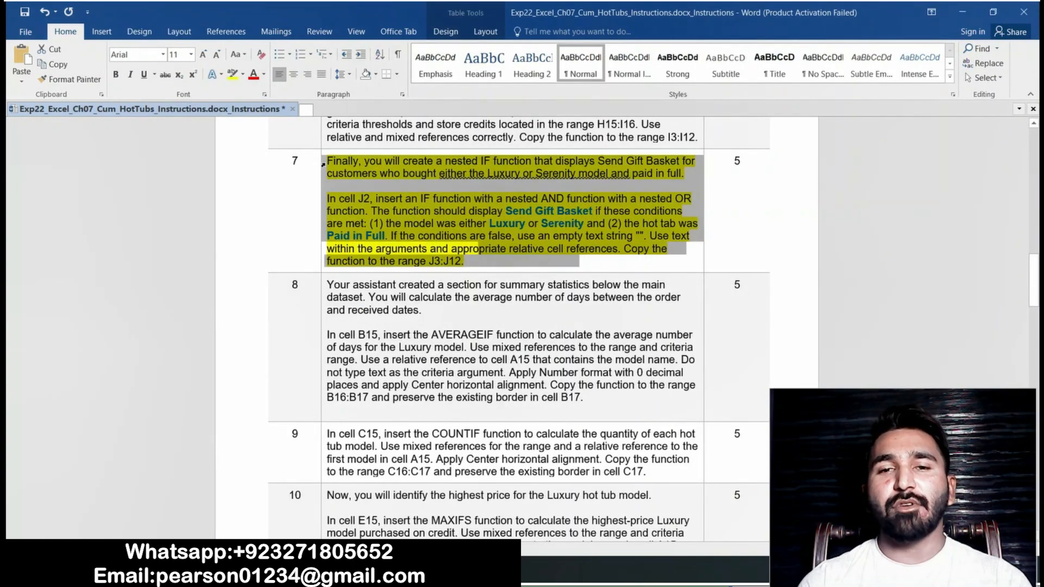
click(374, 143)
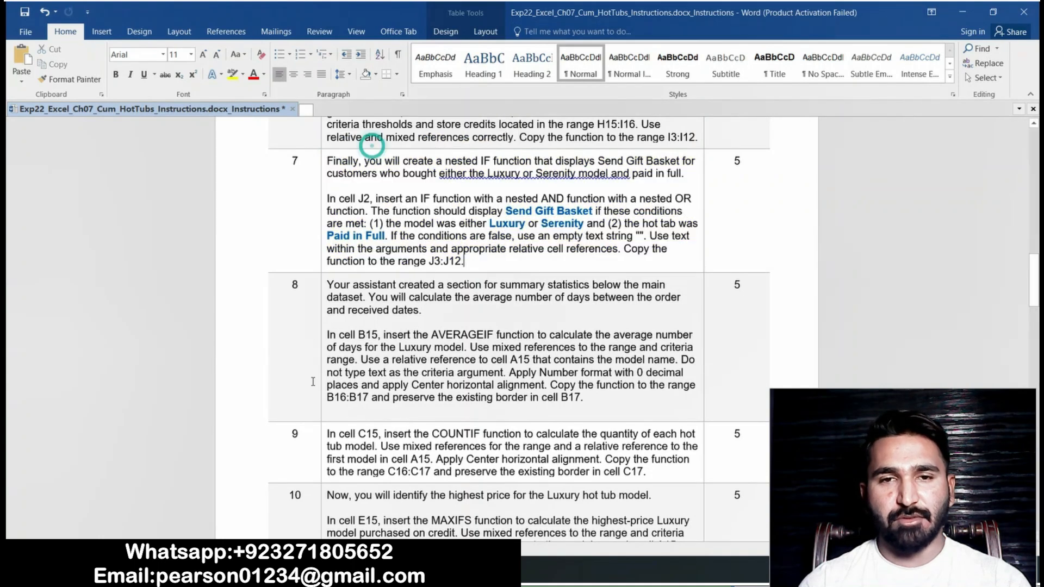
click(319, 288)
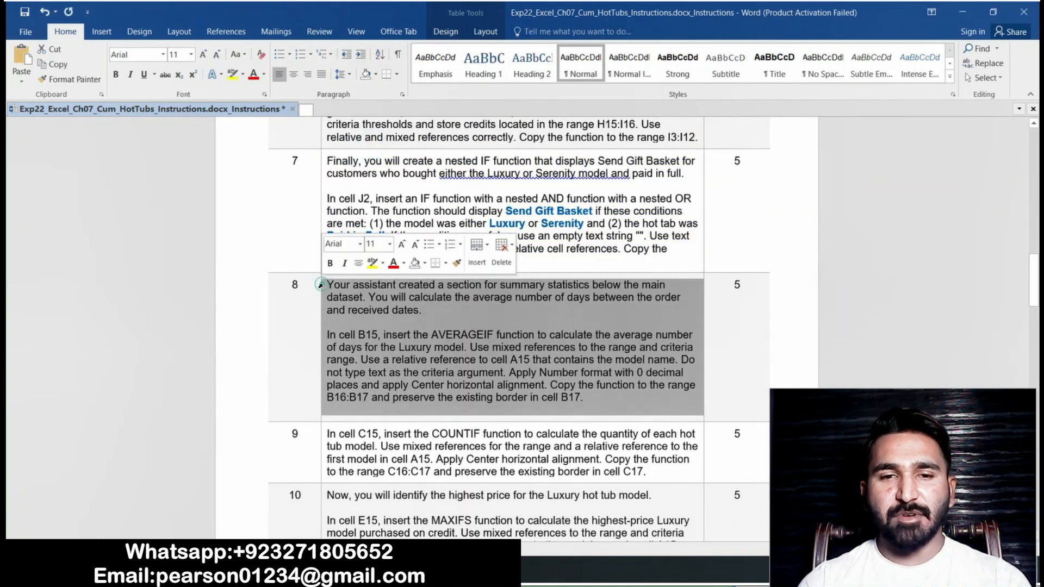
click(372, 264)
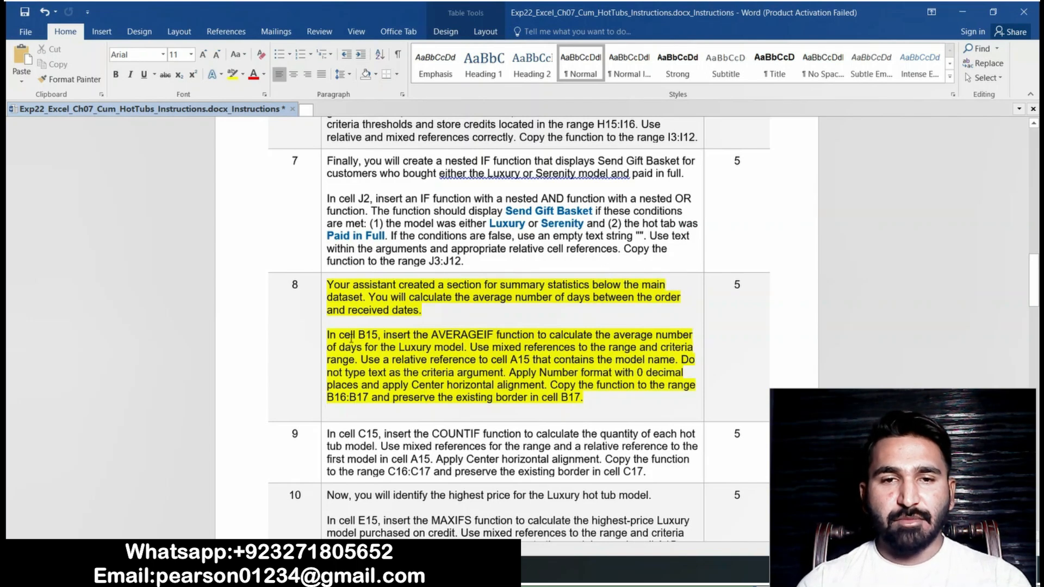
Step: Mark the AVERAGEIF instruction in step 8, then begin =AVERAGEIF( in cell B15 of the Excel Orders sheet with $A$2:$A$12 as range
drag(338, 334, 460, 345)
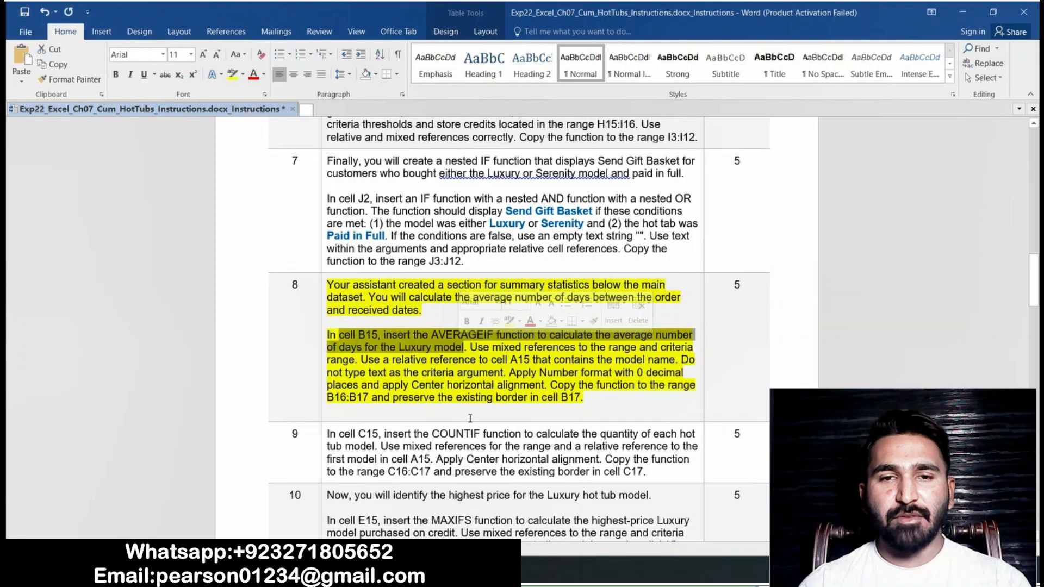
click(470, 570)
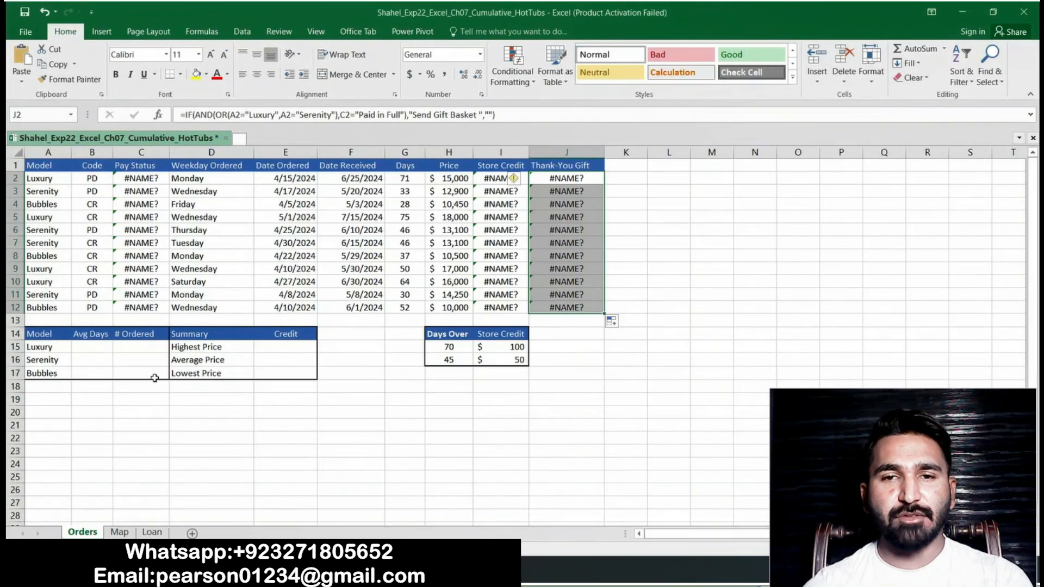
click(88, 351)
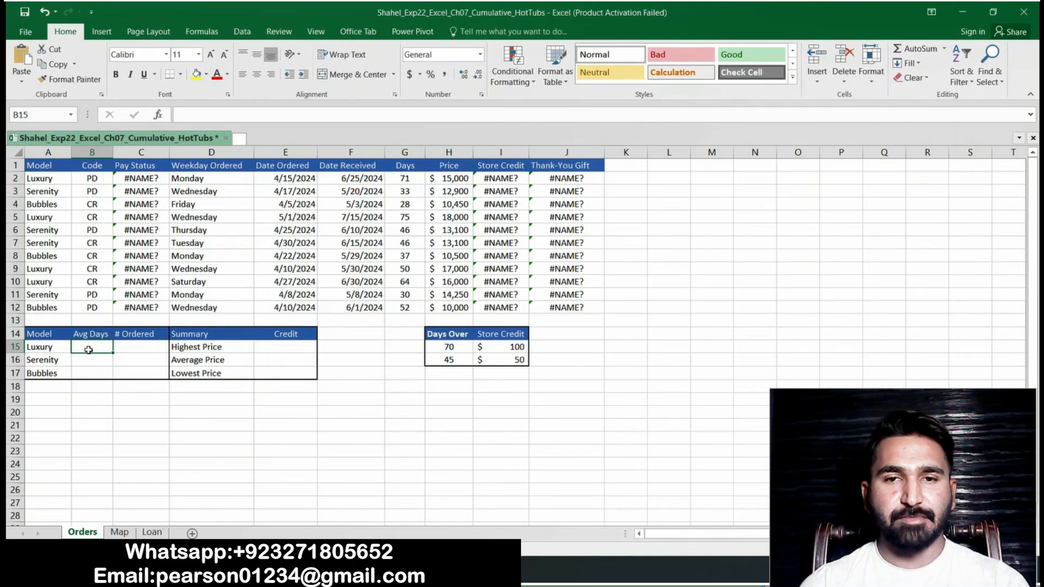
text(=AVERAGEIF)
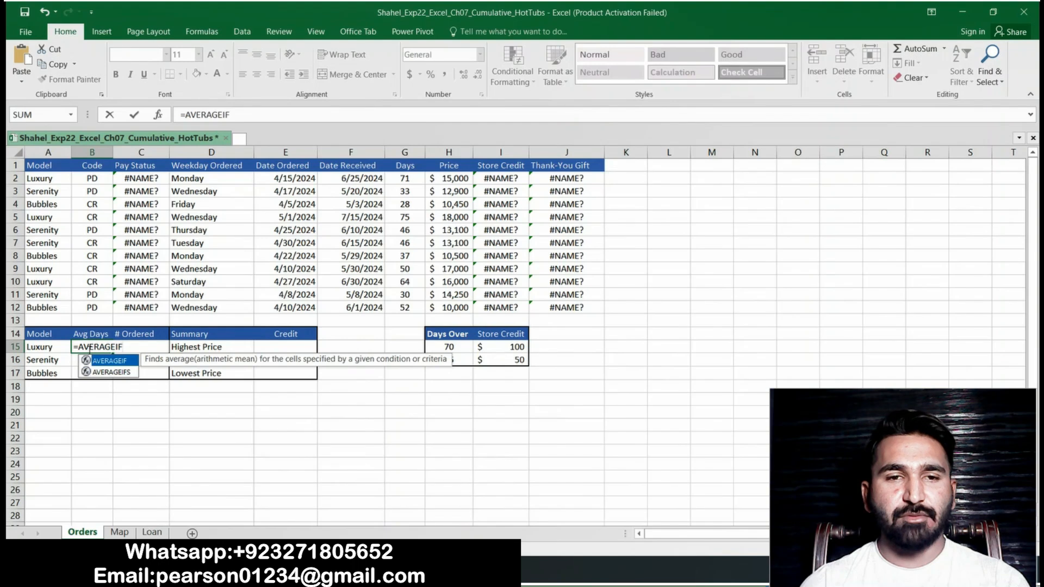
text(()
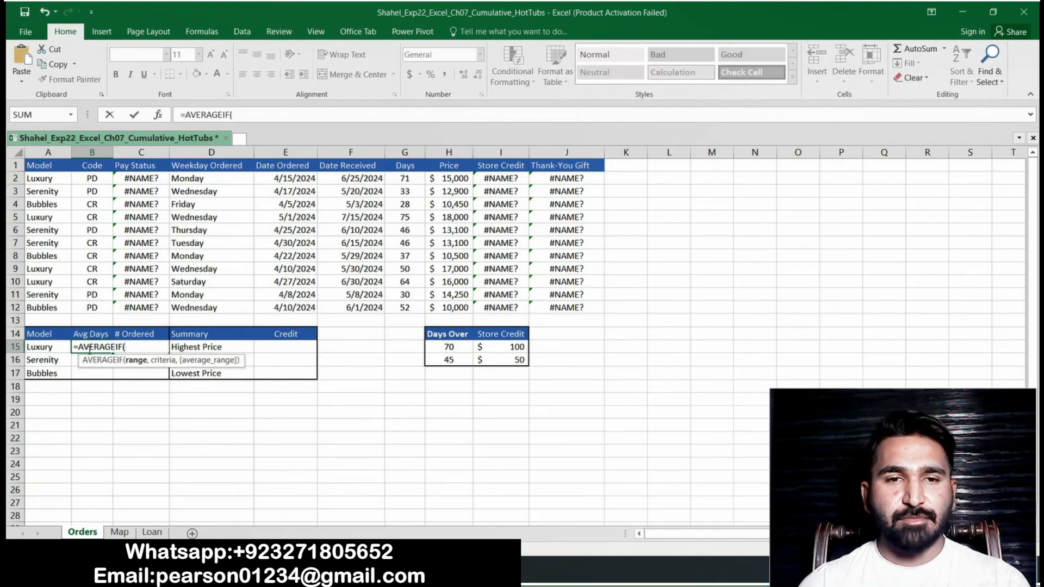
click(237, 121)
text($)
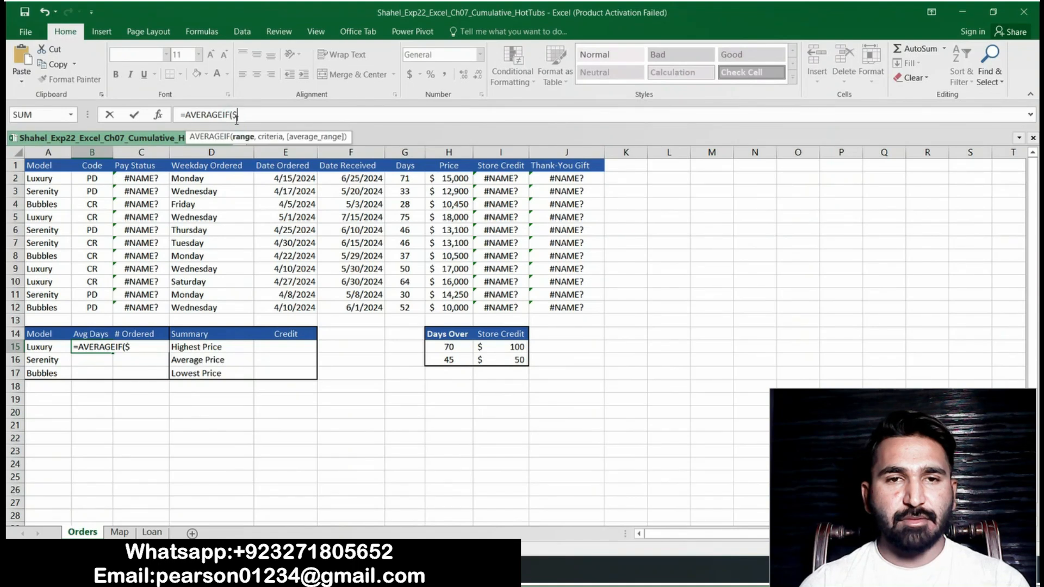
text(A$2)
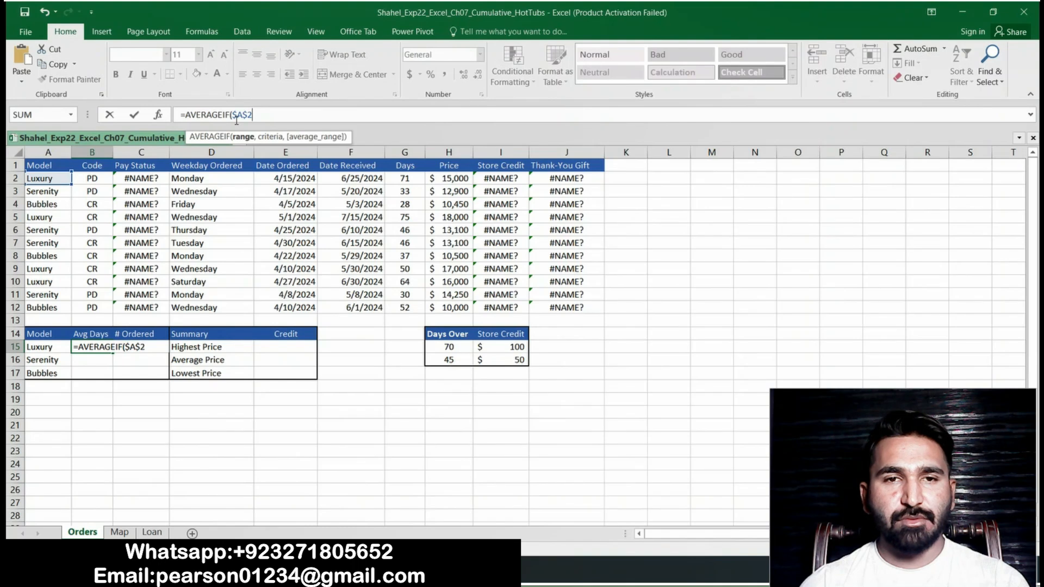
text(:$A$12)
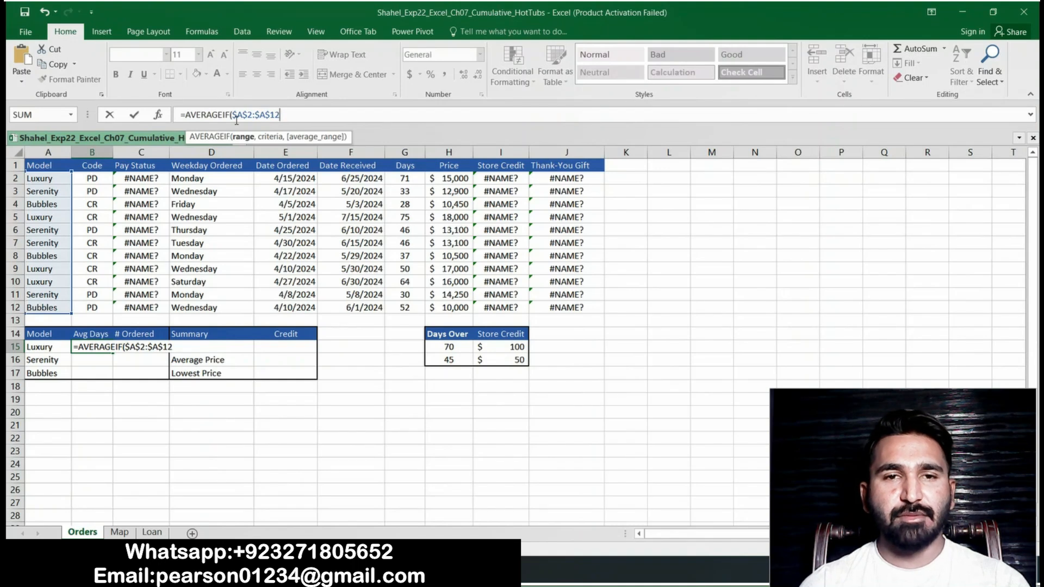
text(,)
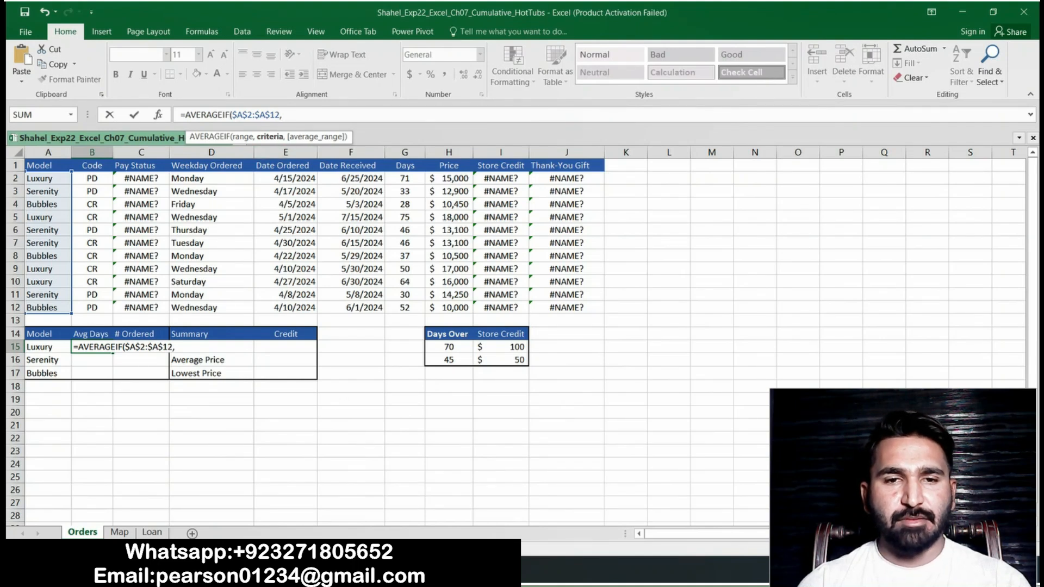
Step: Check step 8 in Word for the criteria reference and add A15 as the criteria of the B15 formula in Excel
key(alt+Tab)
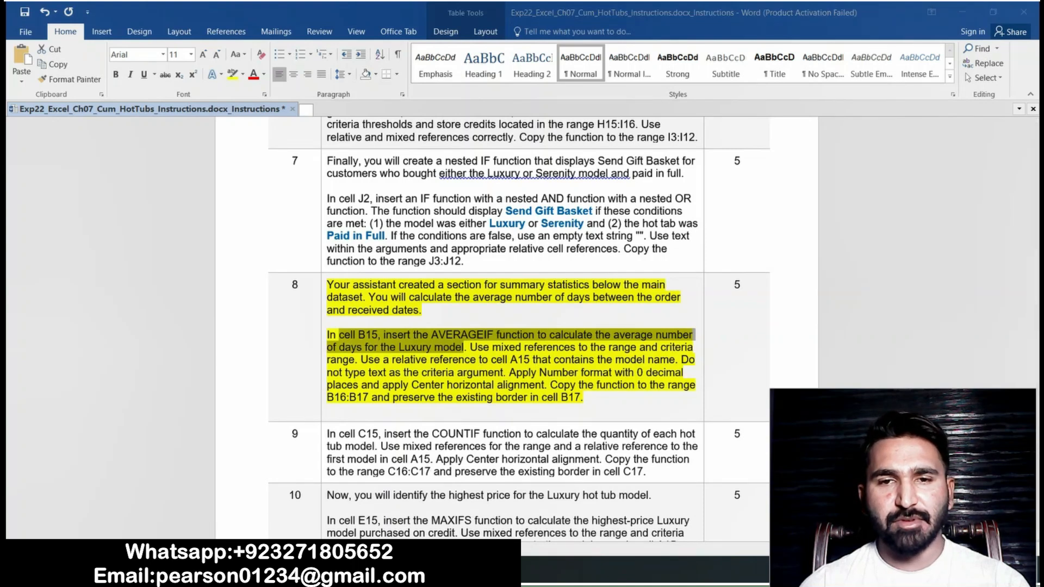
key(alt+Tab)
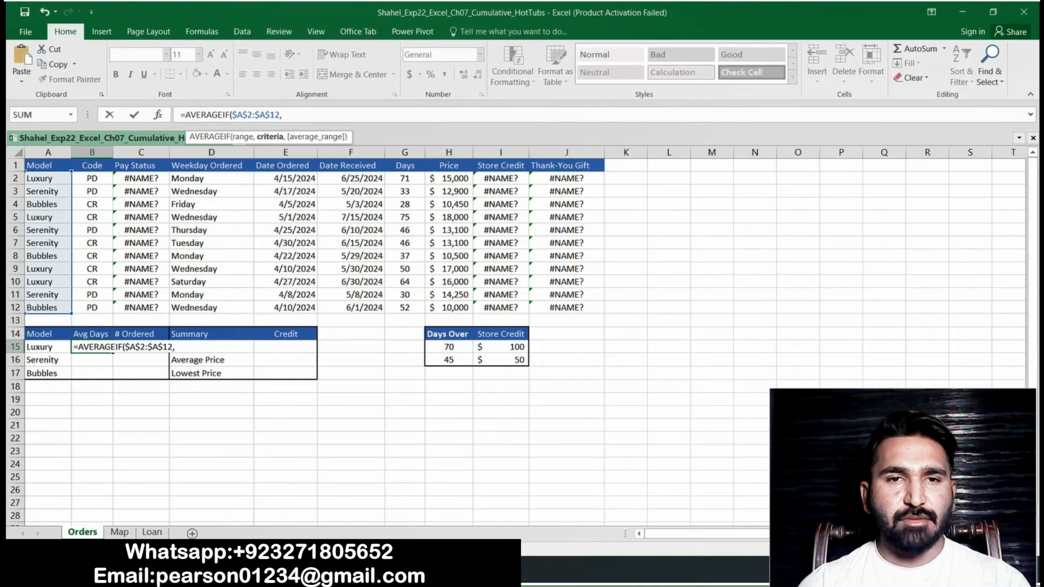
text(A)
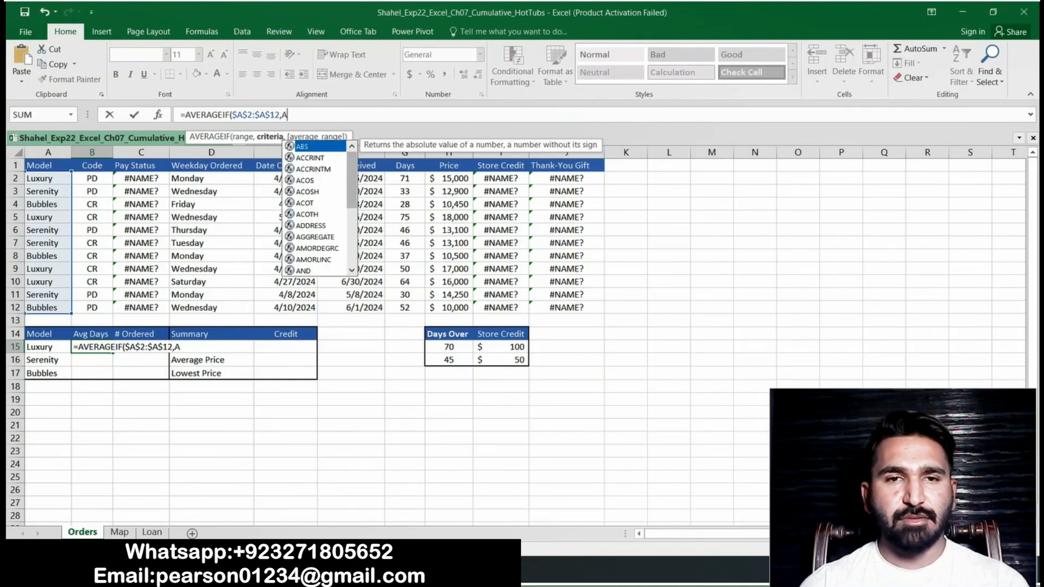
key(alt+Tab)
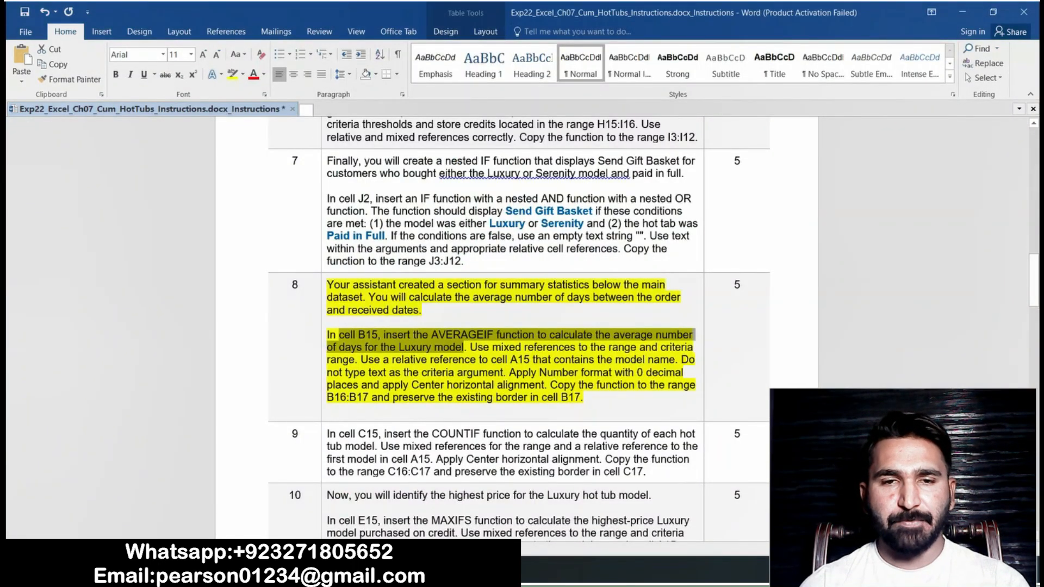
key(alt+Tab)
text(15)
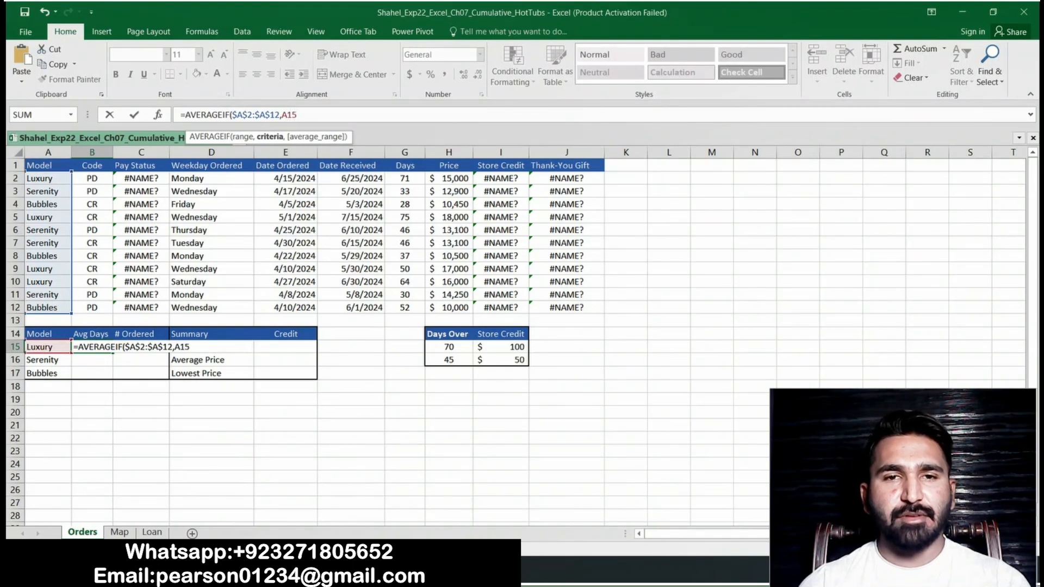
Step: Add $G$2:$G$12 as the average range, enter the completed B15 formula, and return to step 8 in Word
text(,$)
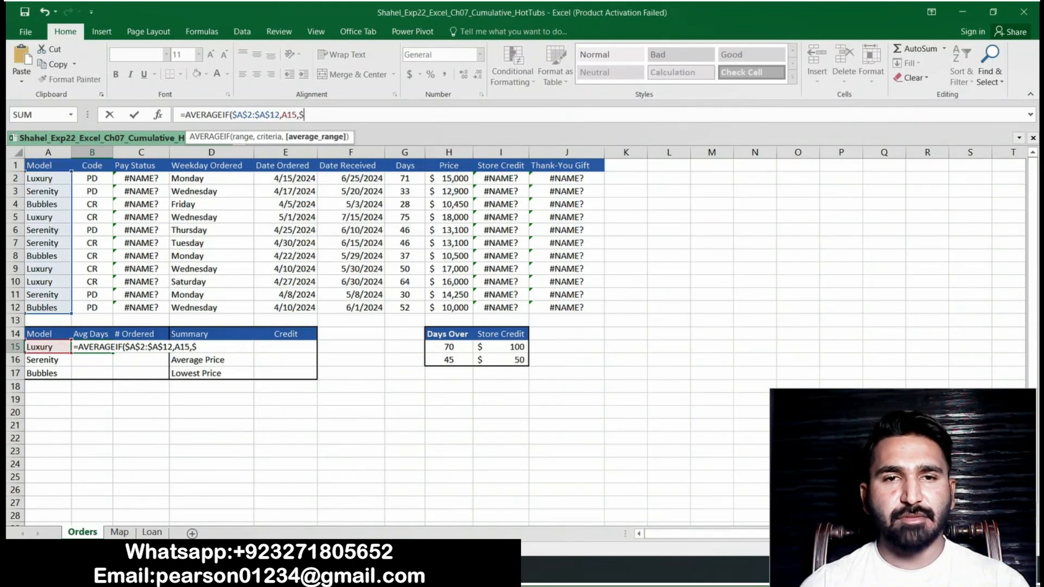
text(G$2)
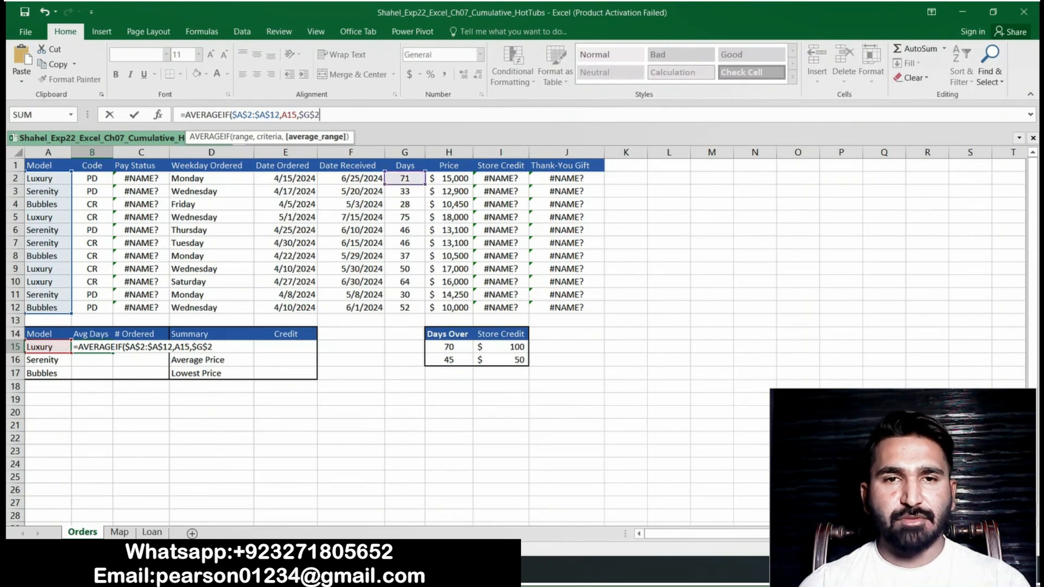
text(:)
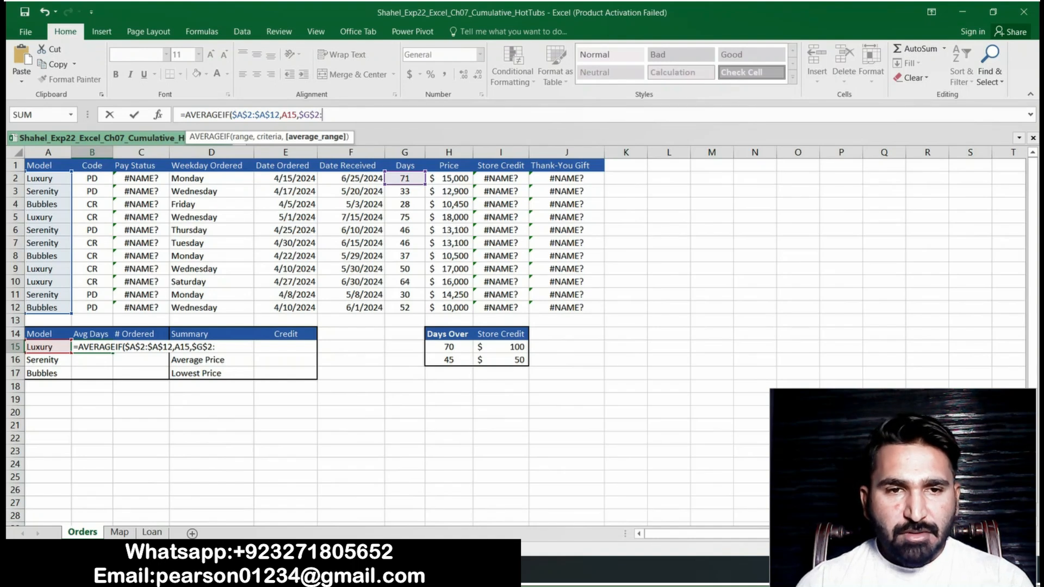
text($G$12)
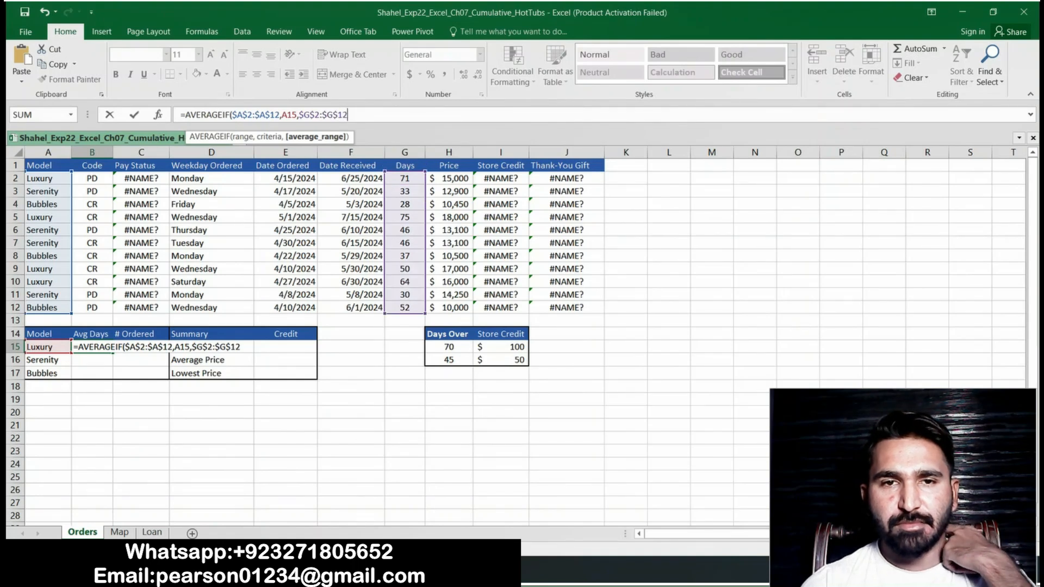
text())
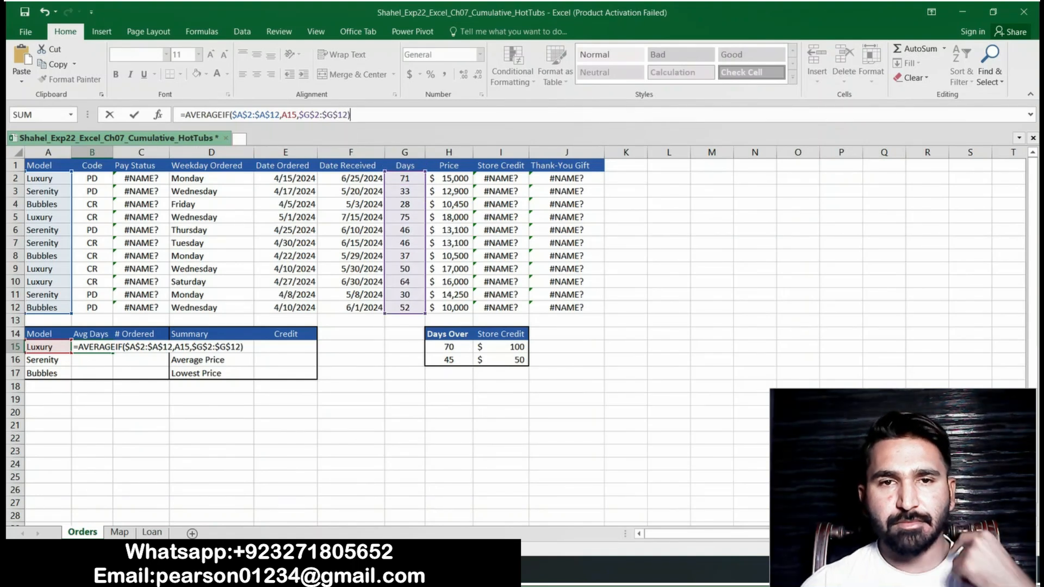
key(Return)
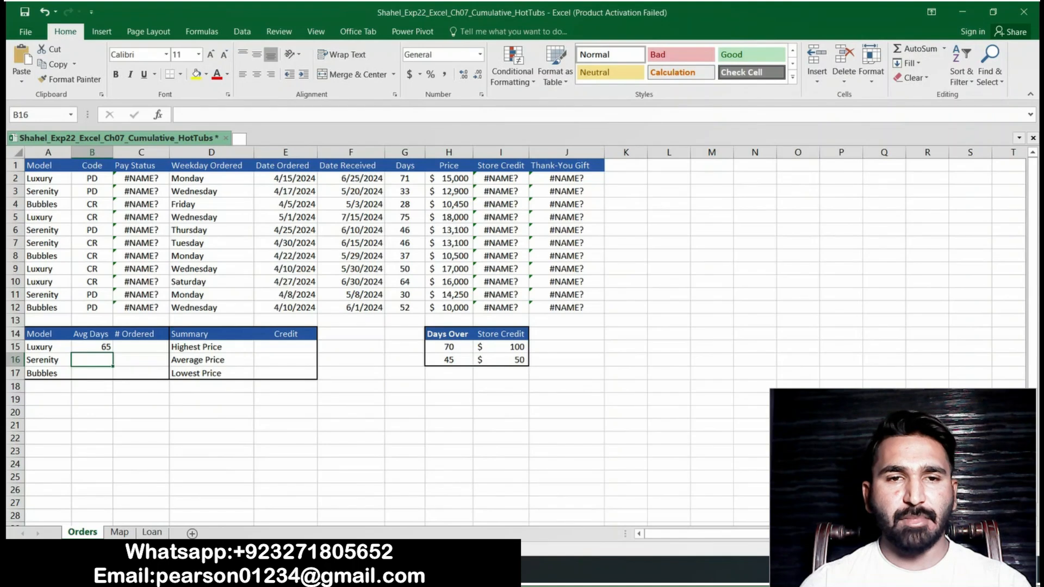
key(alt+Tab)
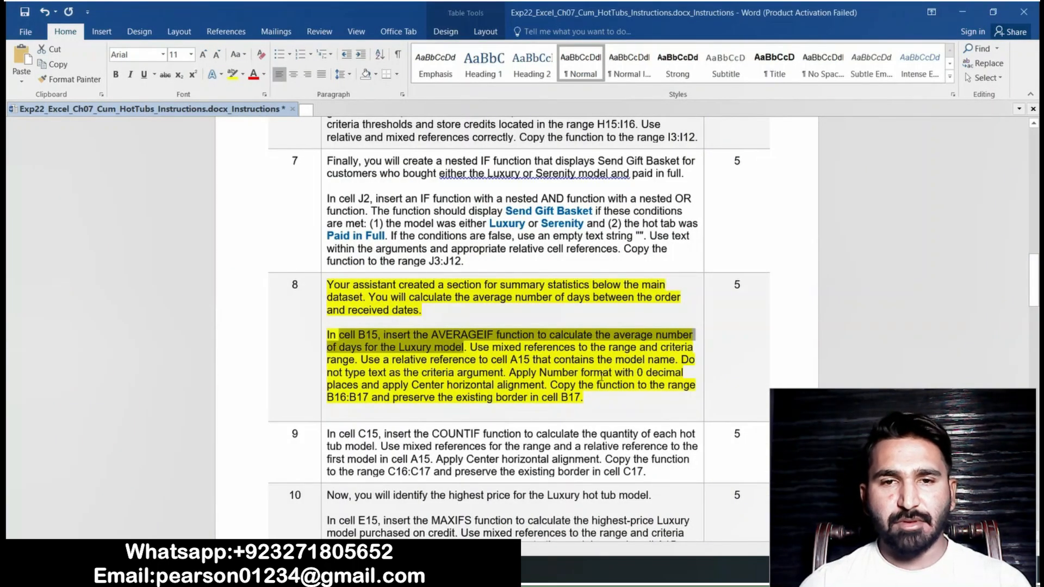
Step: Mark the number format instruction in Word's step 8, then format cell B15 in Excel as Number with 0 decimal places
drag(509, 373, 544, 386)
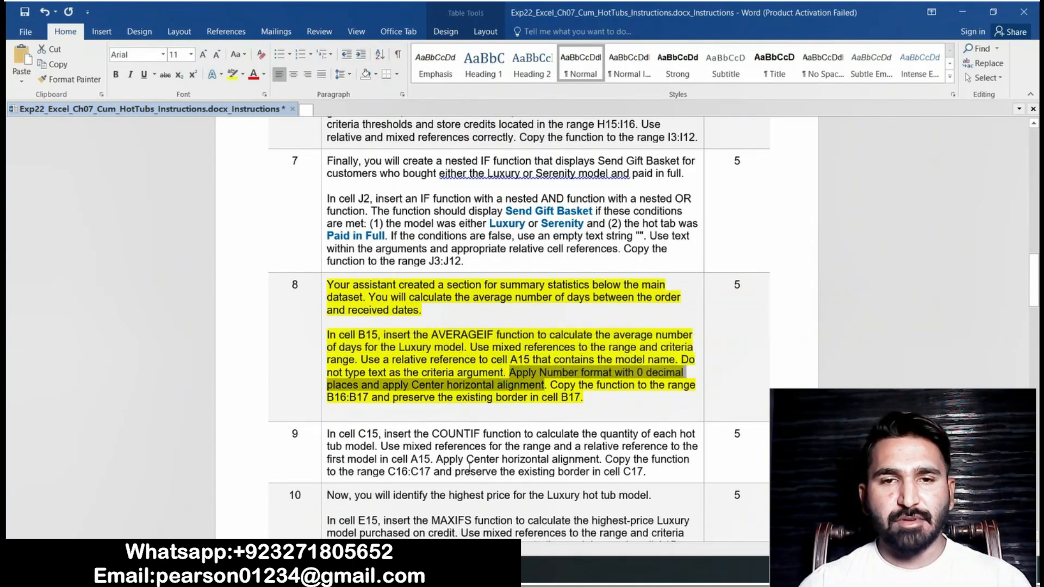
key(alt+Tab)
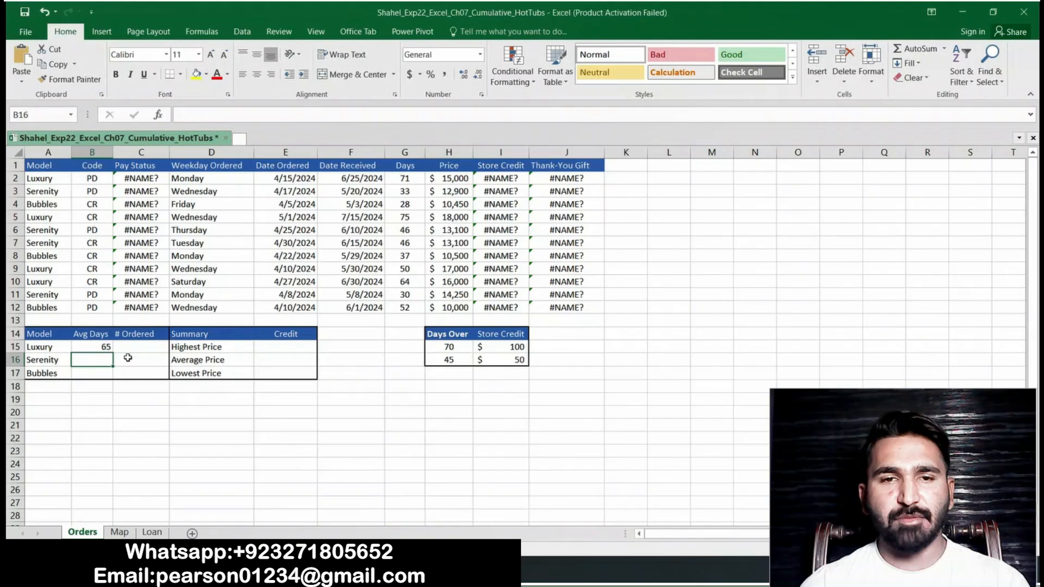
click(100, 348)
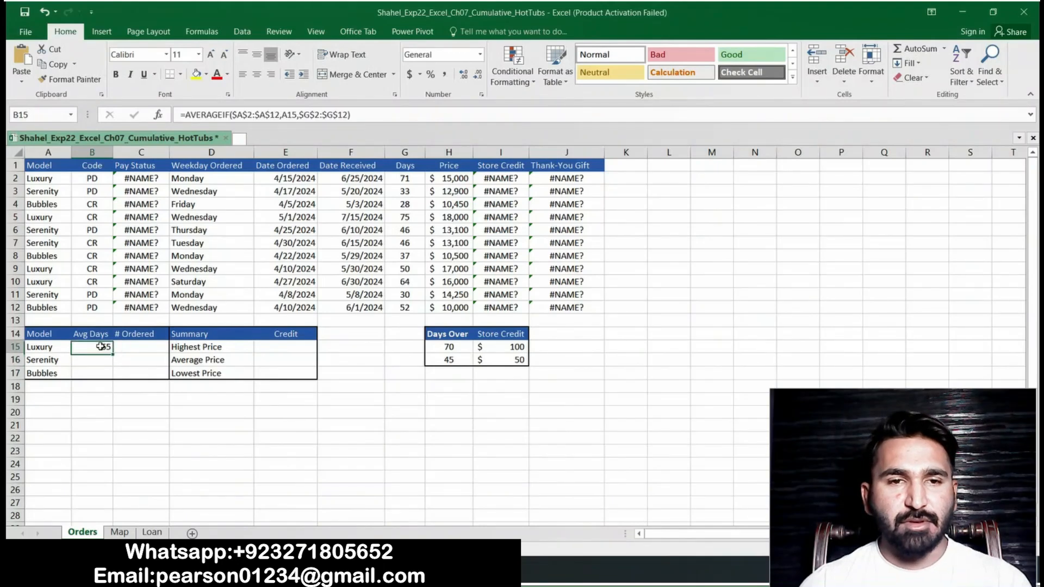
click(480, 95)
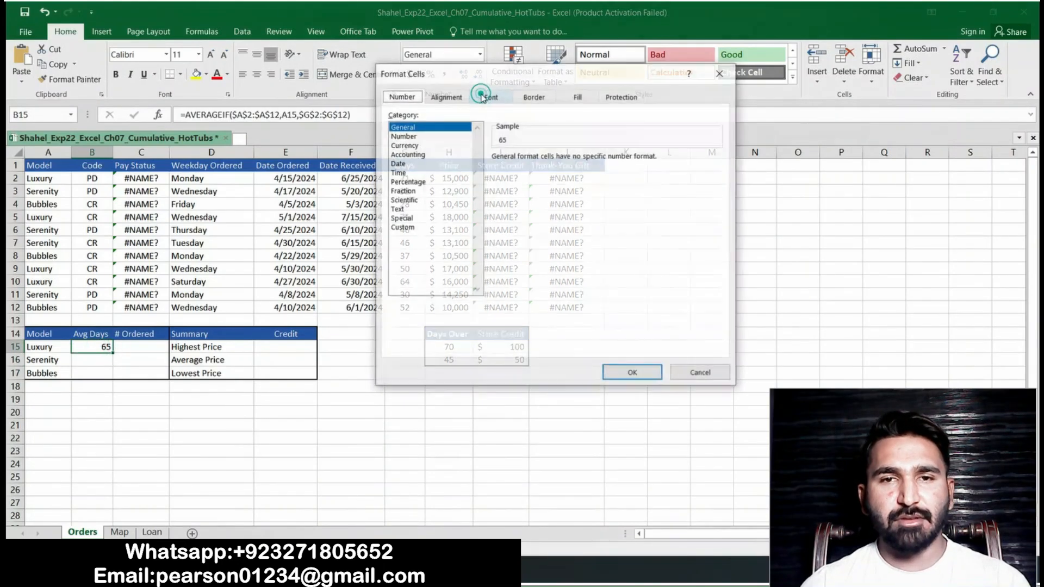
click(403, 136)
click(586, 161)
click(586, 161)
click(633, 373)
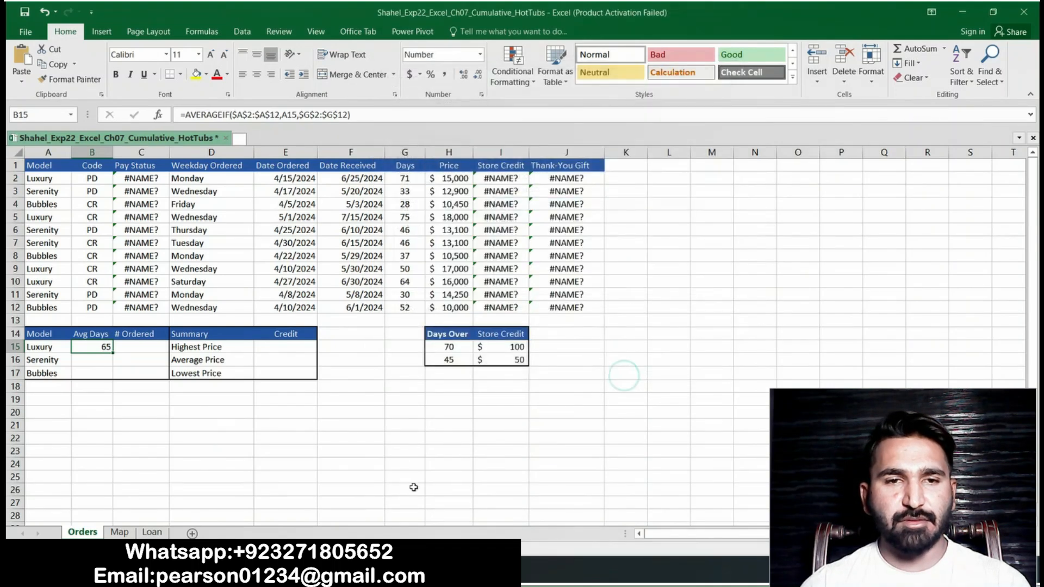
Step: Recheck the alignment requirement of step 8 in Word, then apply Center horizontal alignment to cell B15 in Excel
click(348, 570)
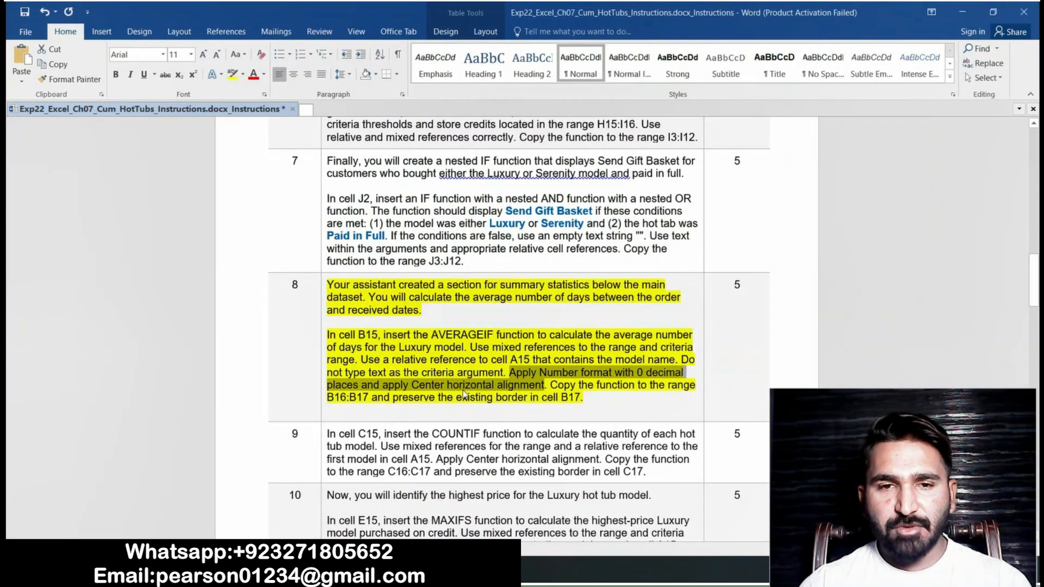
click(315, 570)
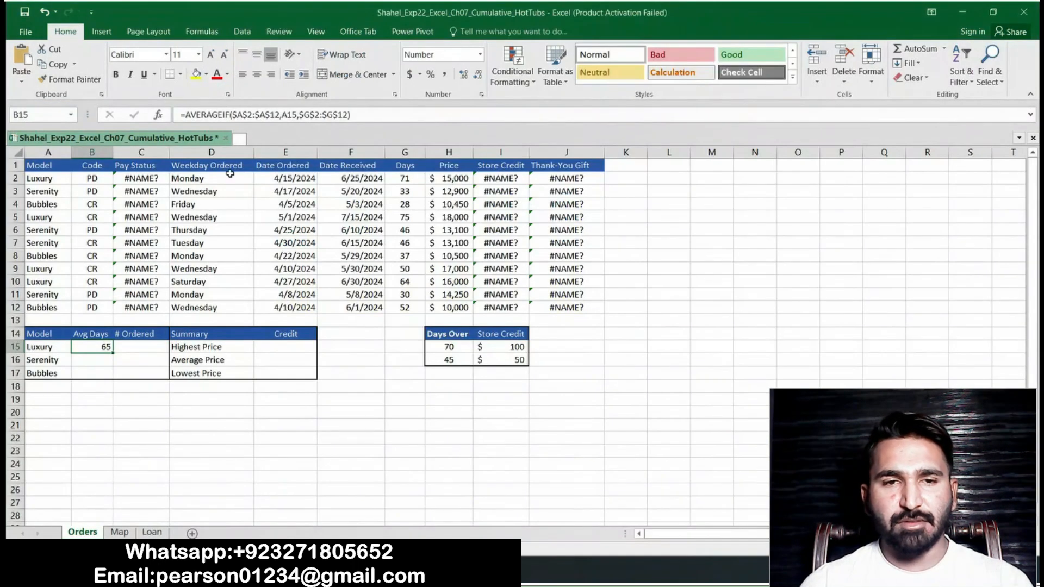
click(392, 94)
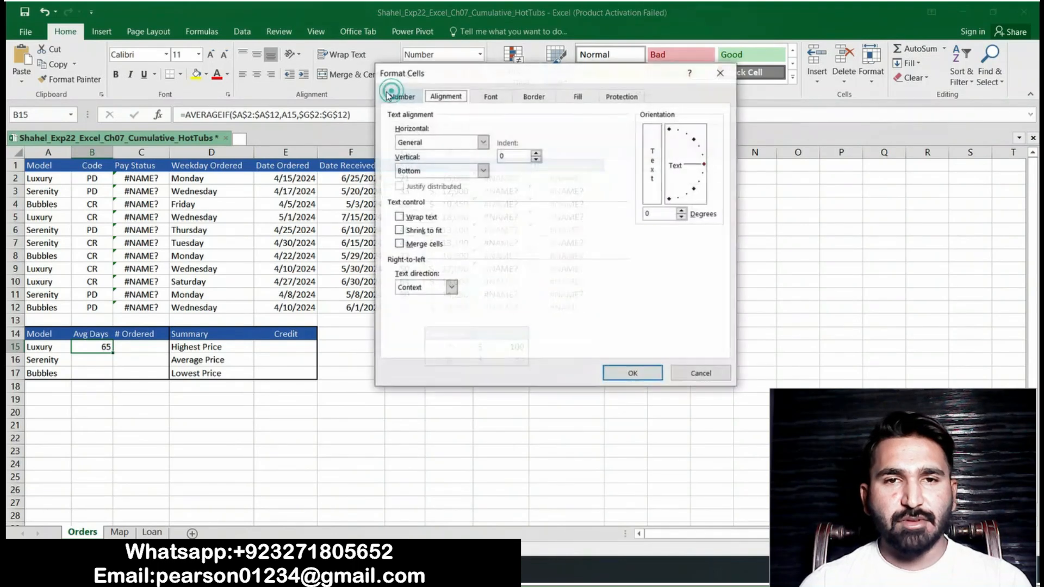
click(482, 141)
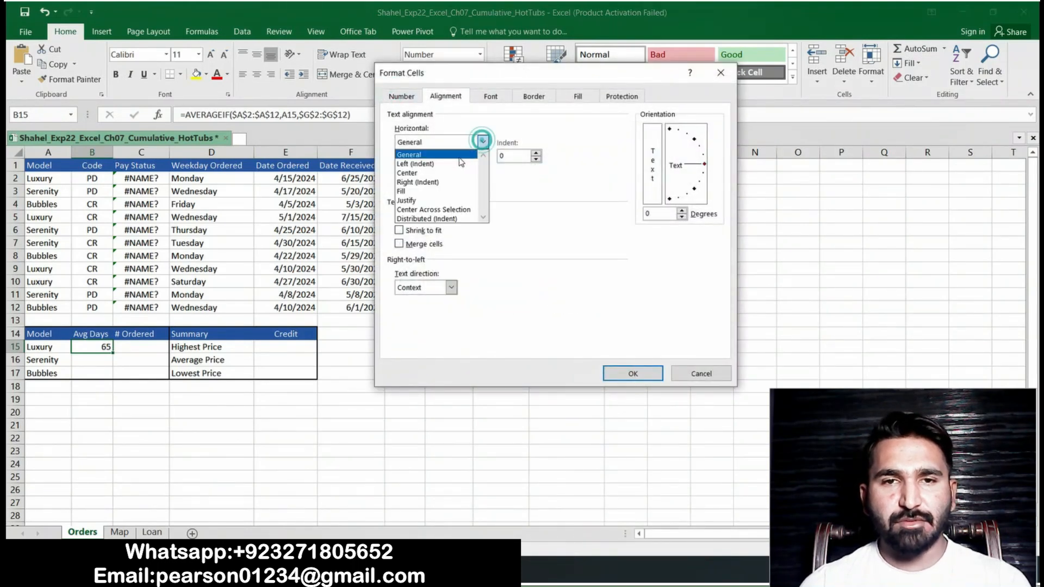
click(453, 173)
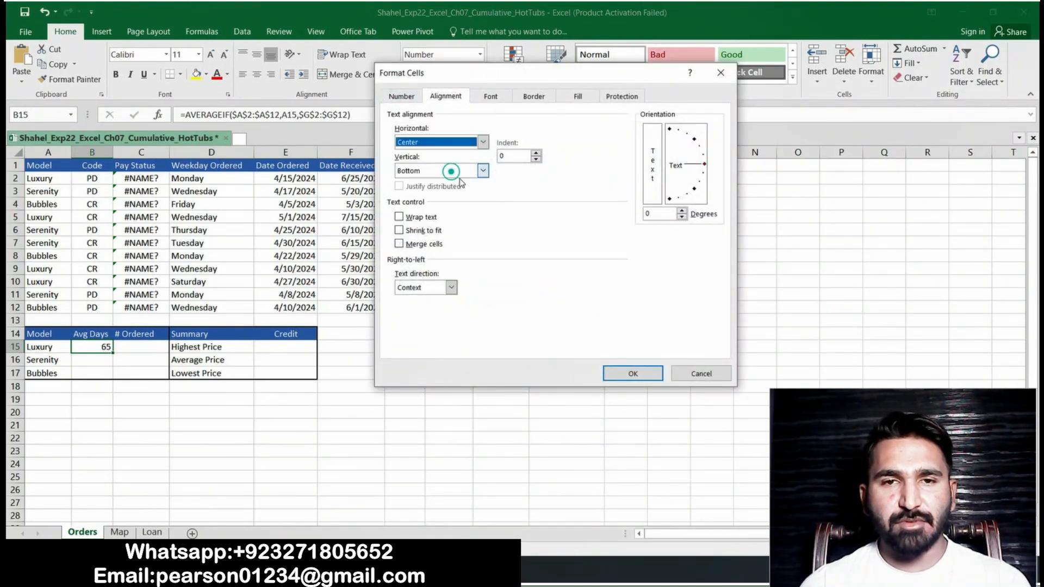
click(625, 375)
Step: Mark the copy instruction of step 8 in Word, then copy the B15 AVERAGEIF formula to B16:B17 in Excel
key(alt+Tab)
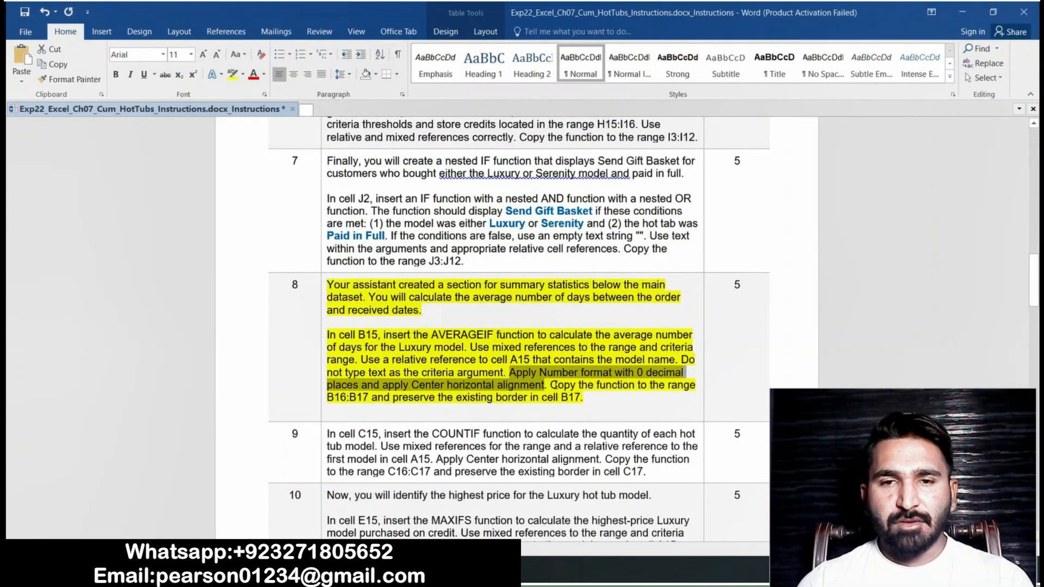
drag(556, 387, 581, 399)
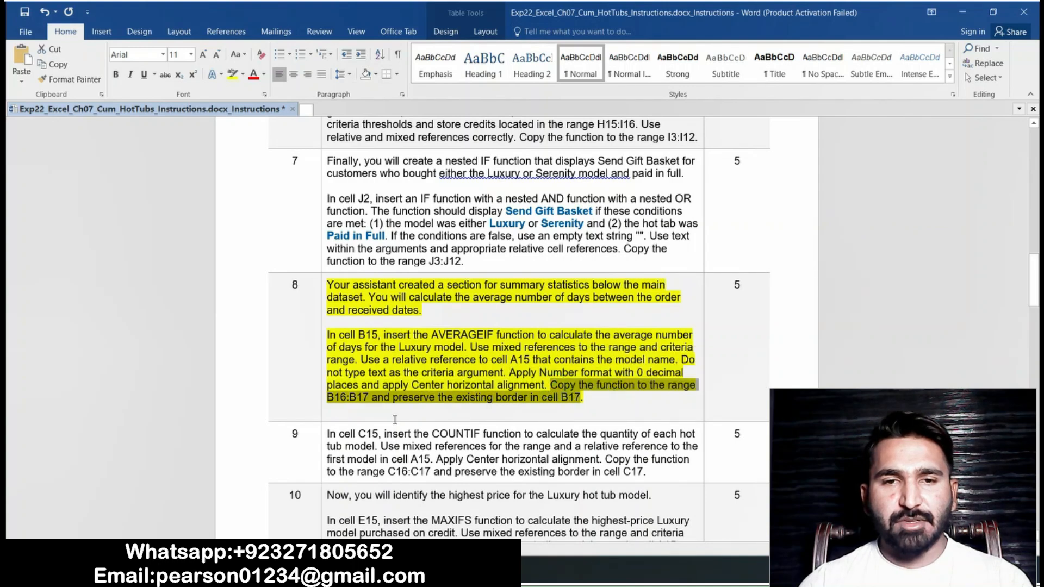
key(alt+Tab)
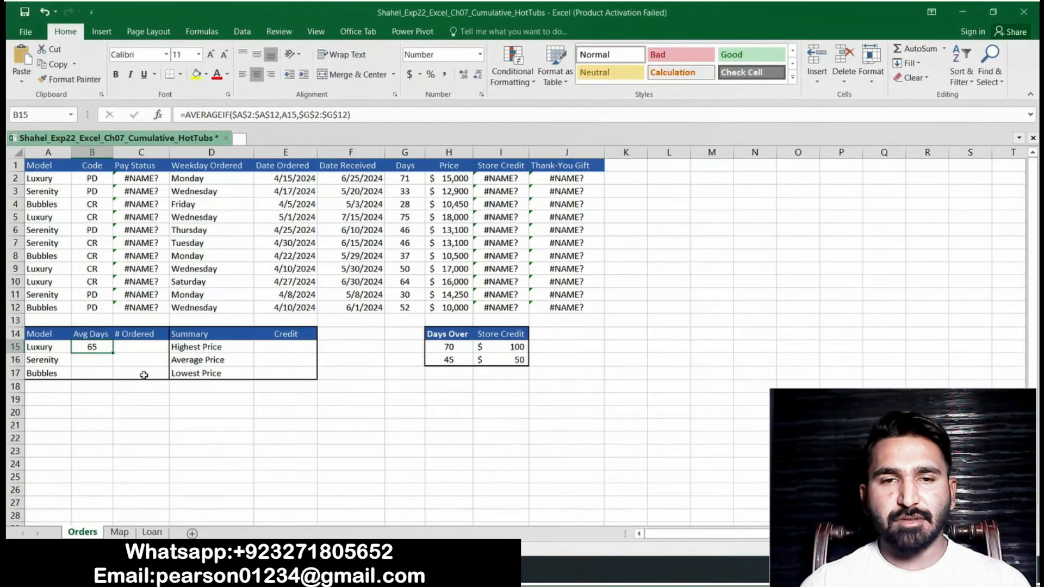
drag(113, 353, 112, 378)
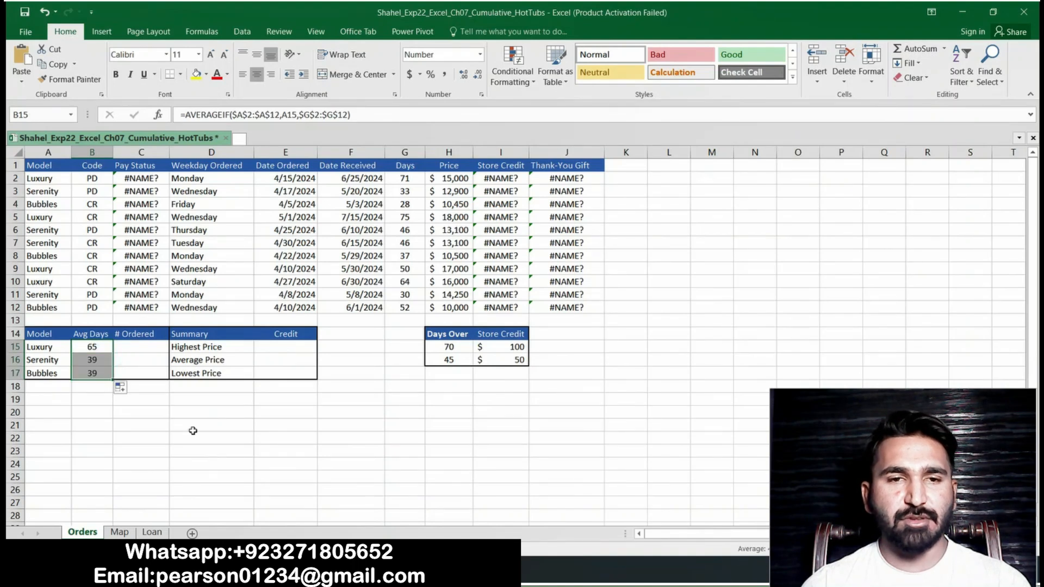
Step: In the Word instructions, remove the yellow highlight from step 8 and highlight the step 9 text in yellow
key(alt+Tab)
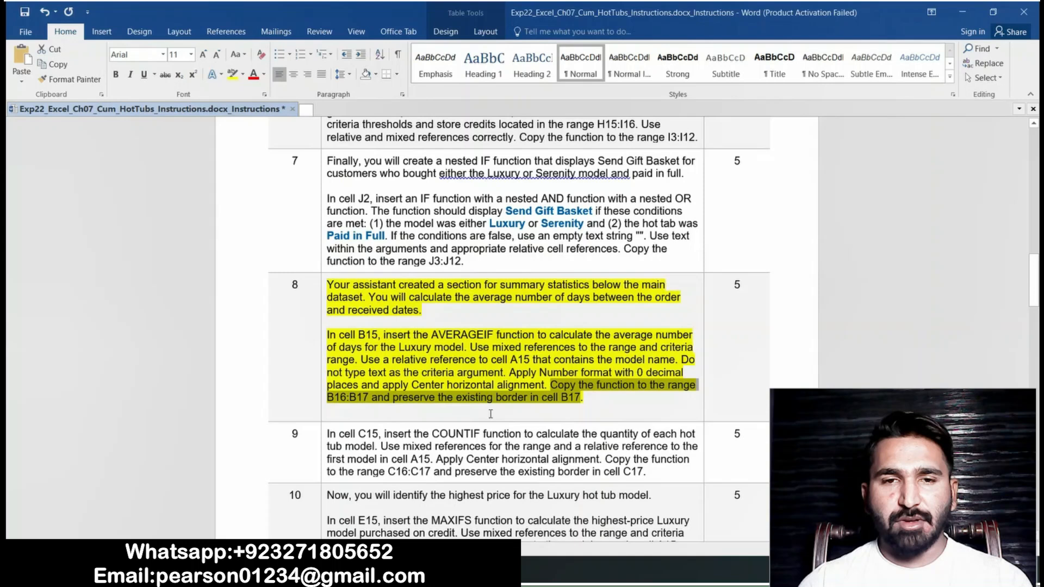
click(322, 287)
click(374, 265)
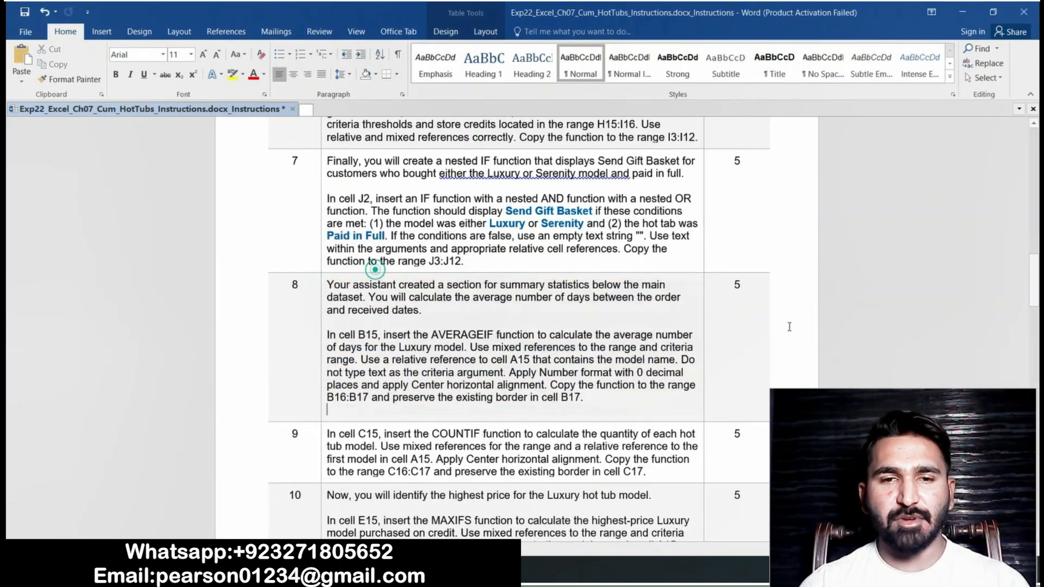
drag(1036, 288, 1035, 317)
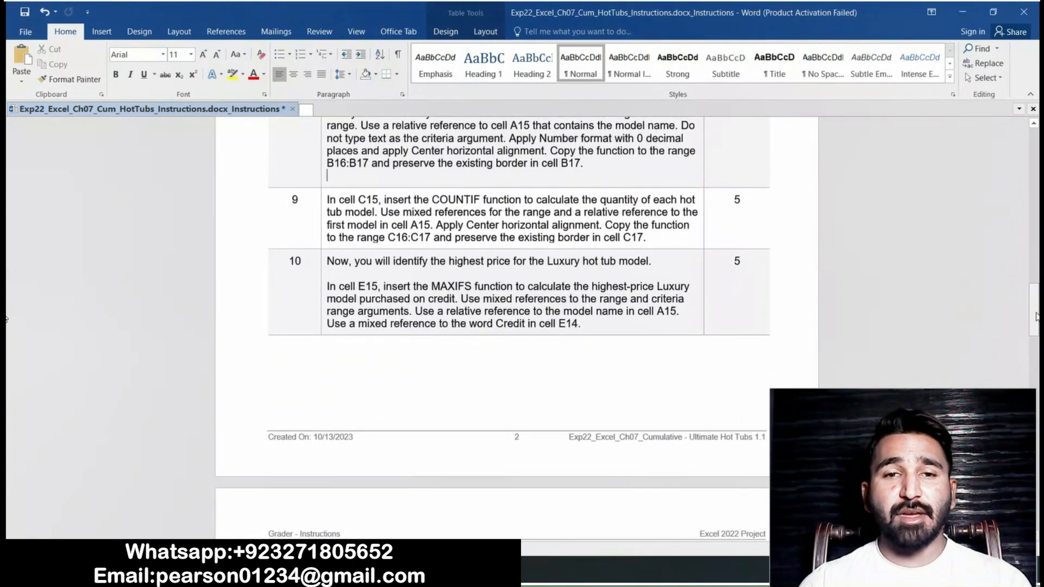
click(323, 205)
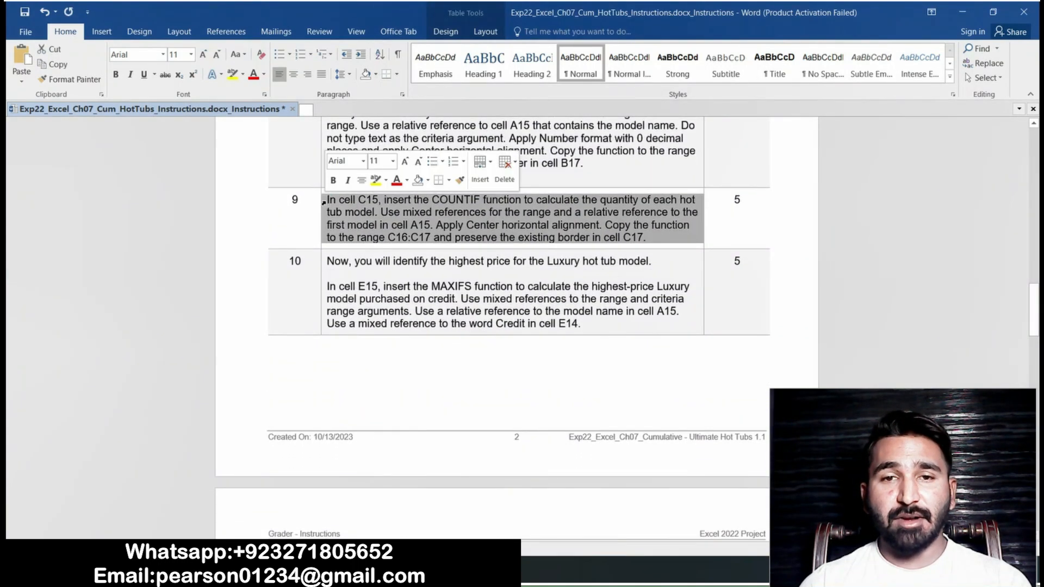
click(374, 180)
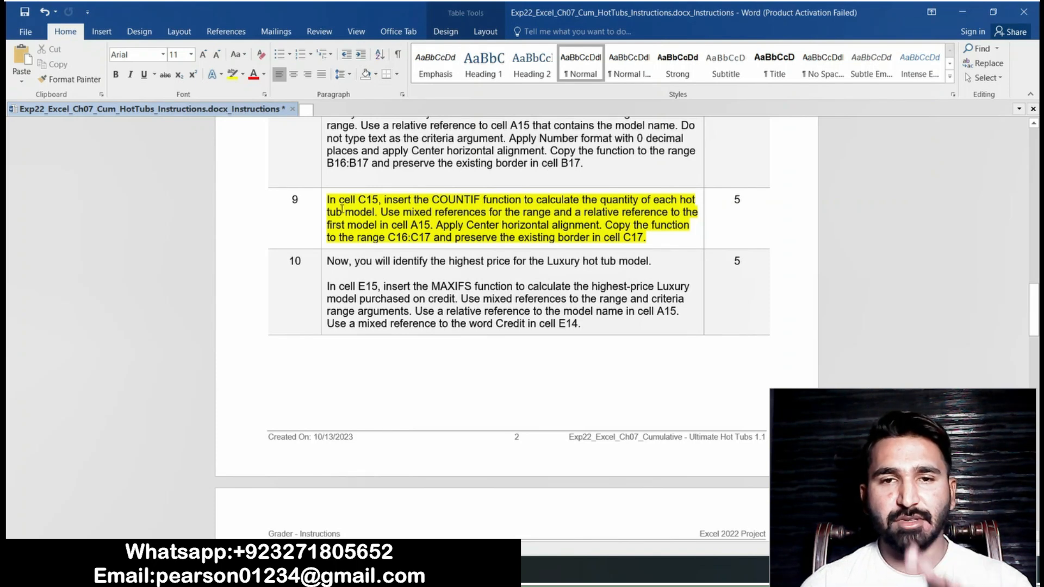
Step: Switch to the Excel Orders sheet and begin the formula =COUNTIF($A$2 in cell C15
key(alt+Tab)
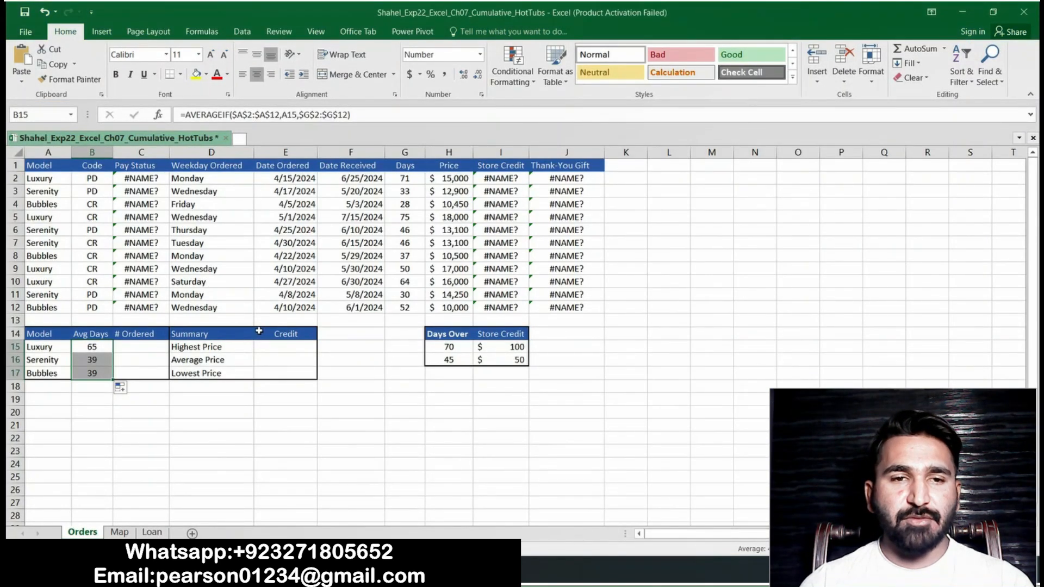
click(161, 345)
text(=)
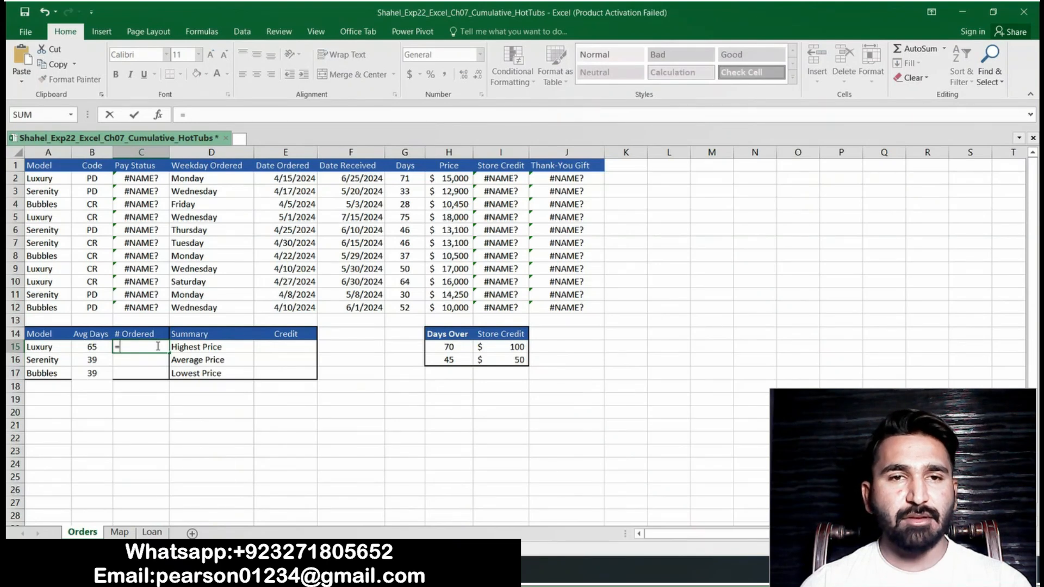
text(COUNTIF)
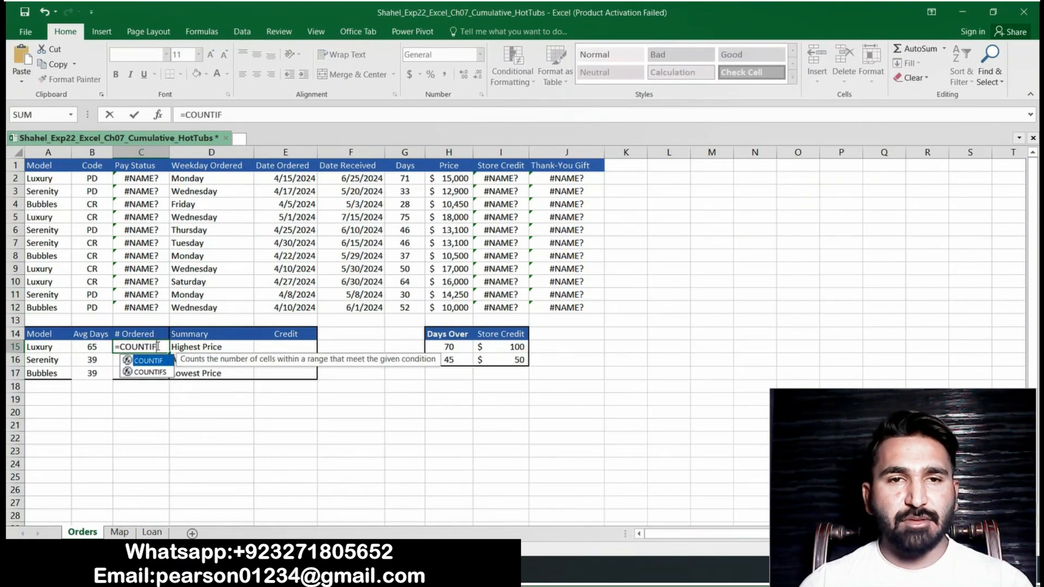
text(()
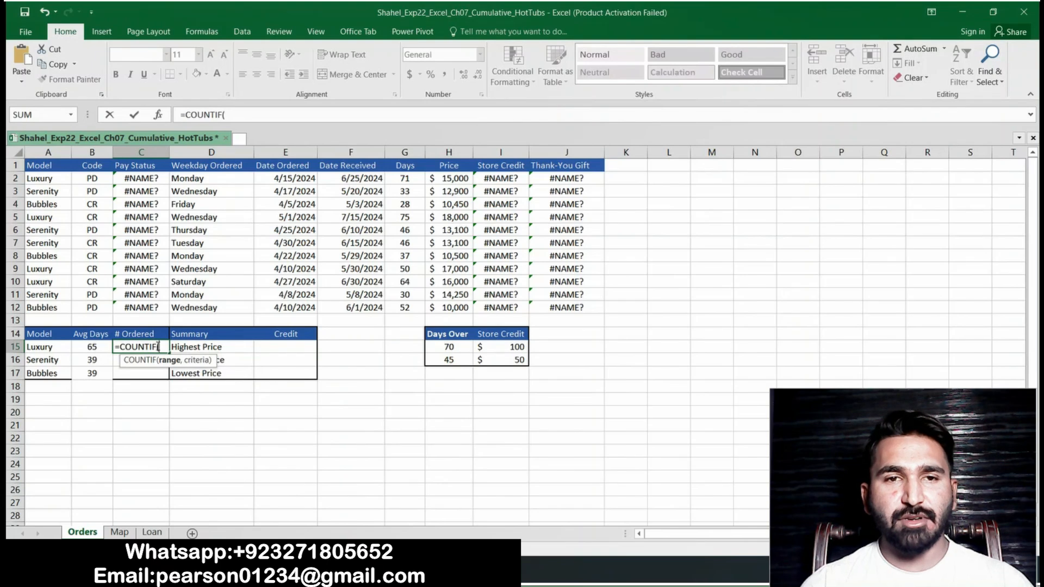
text($)
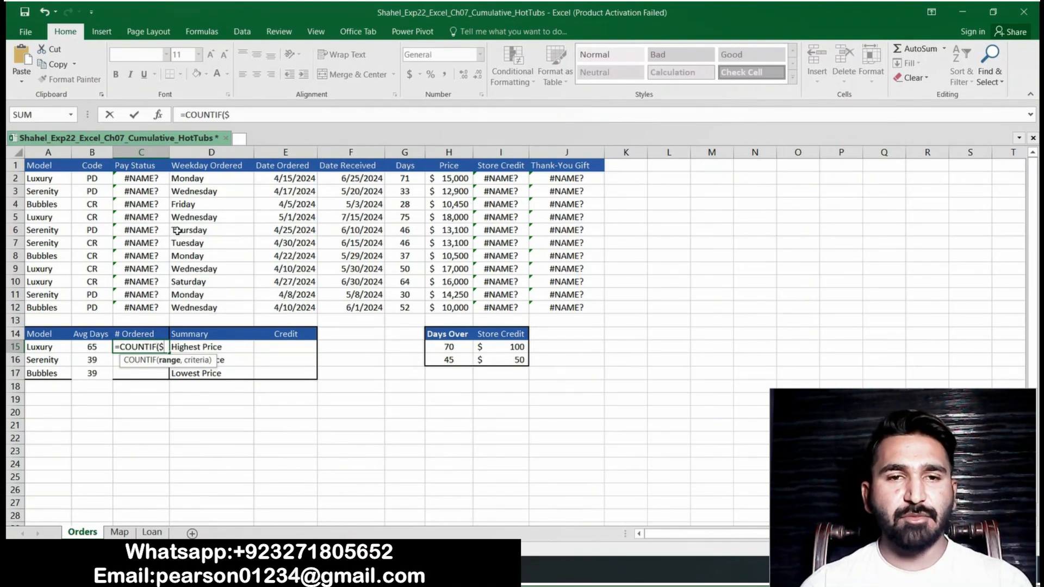
click(251, 116)
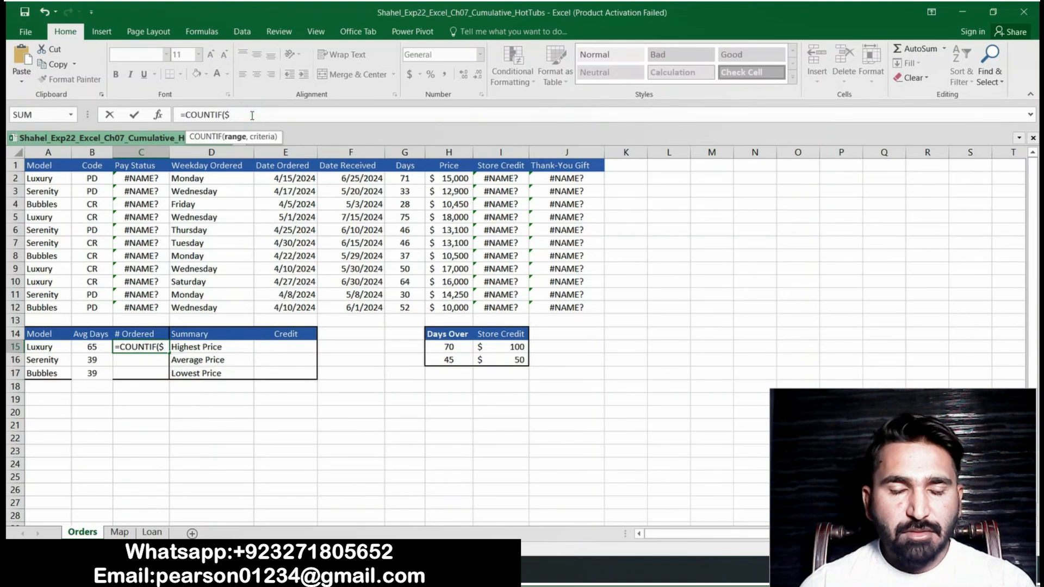
text(A$)
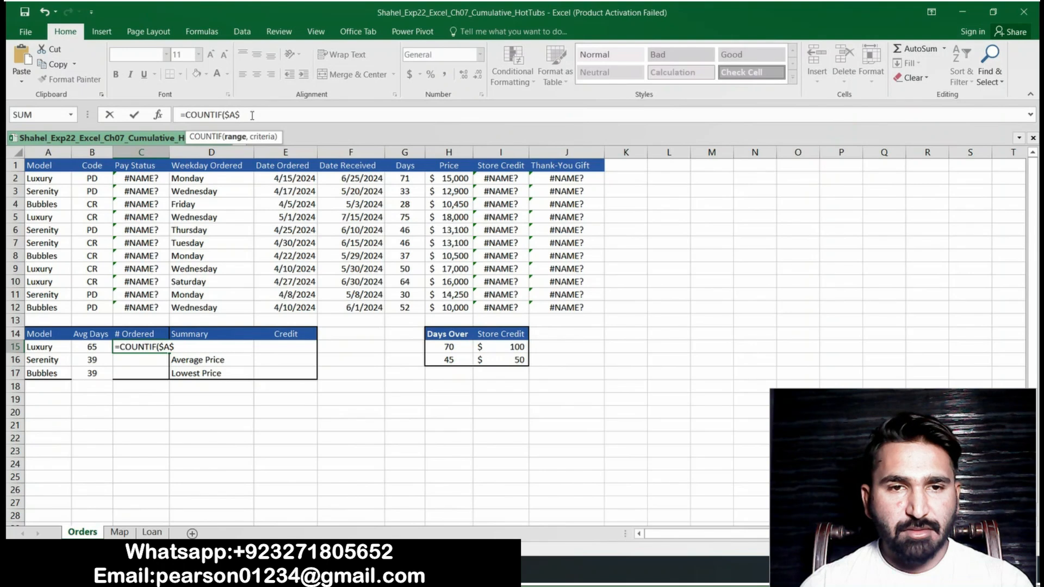
text(2)
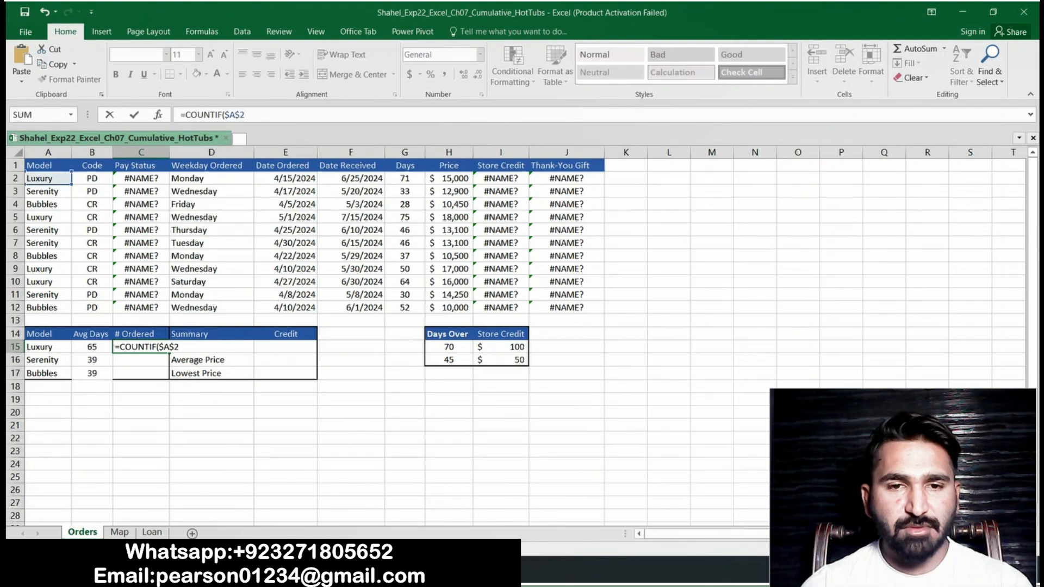
Step: Recheck step 9 in the Word instructions, then complete the formula in Orders cell C15 as =COUNTIF($A$2:$A$12,A15)
key(alt+Tab)
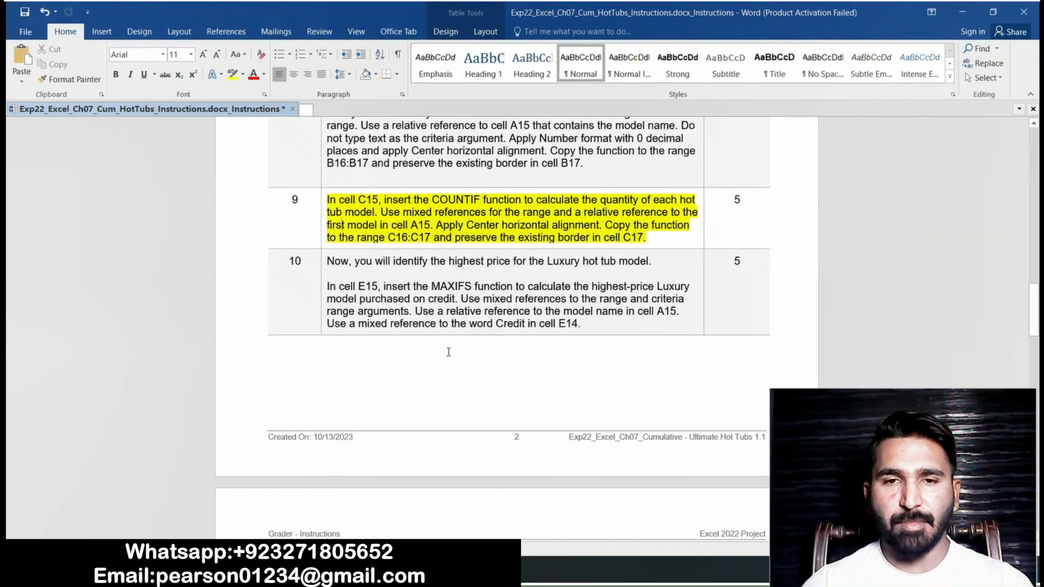
key(alt+Tab)
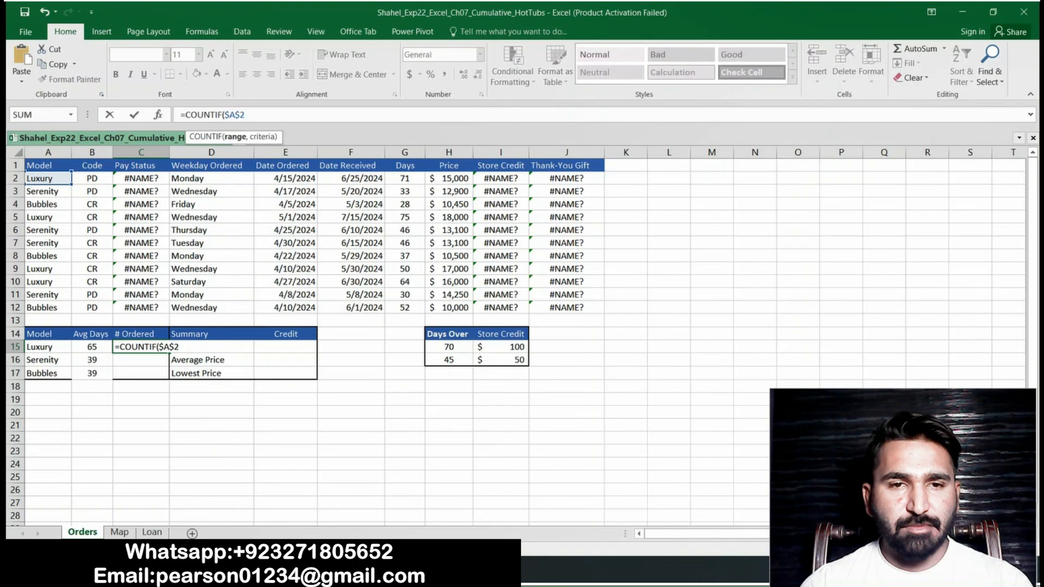
text(:)
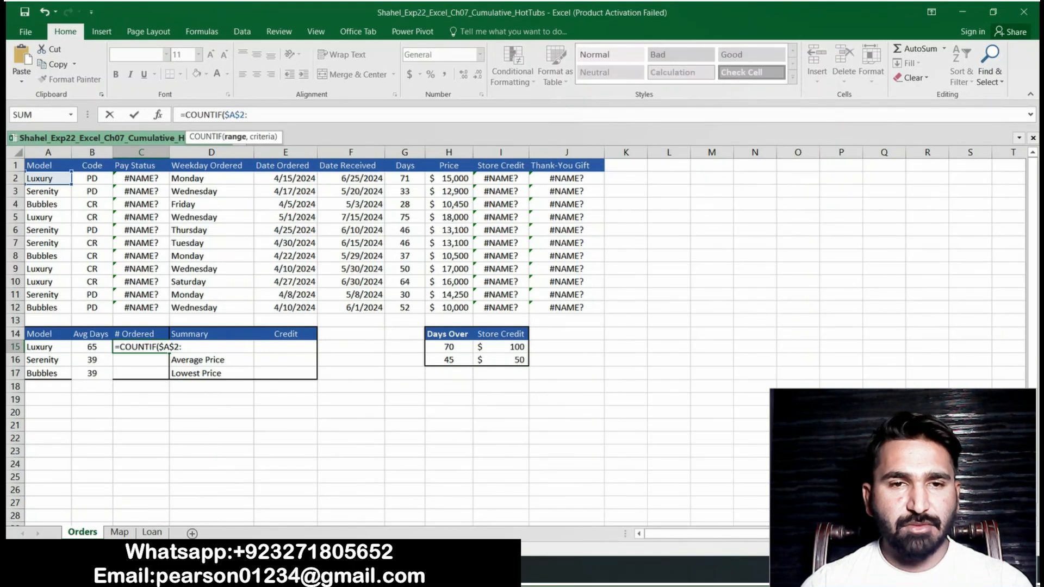
text($)
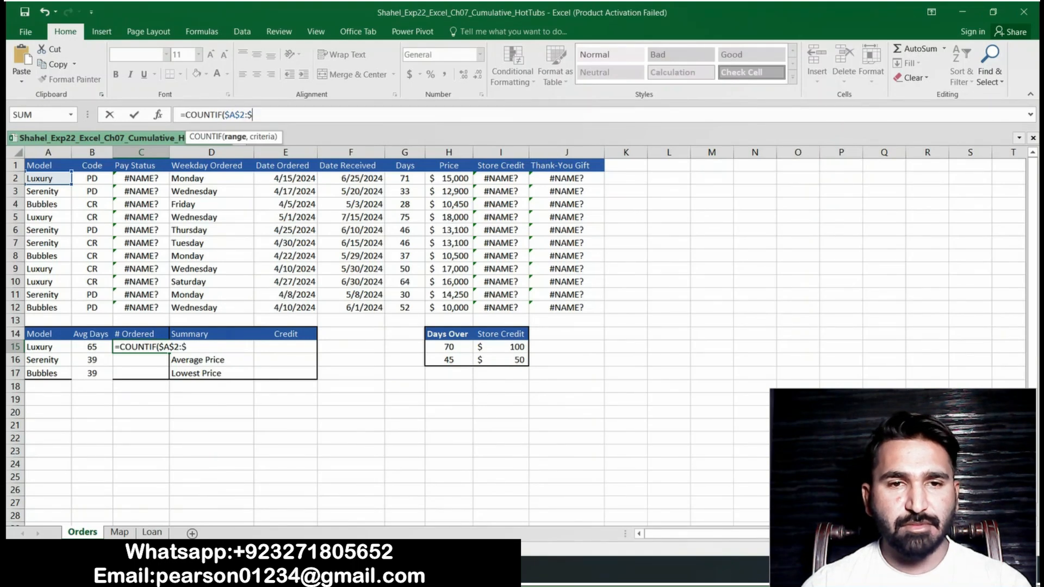
text(A)
text($1)
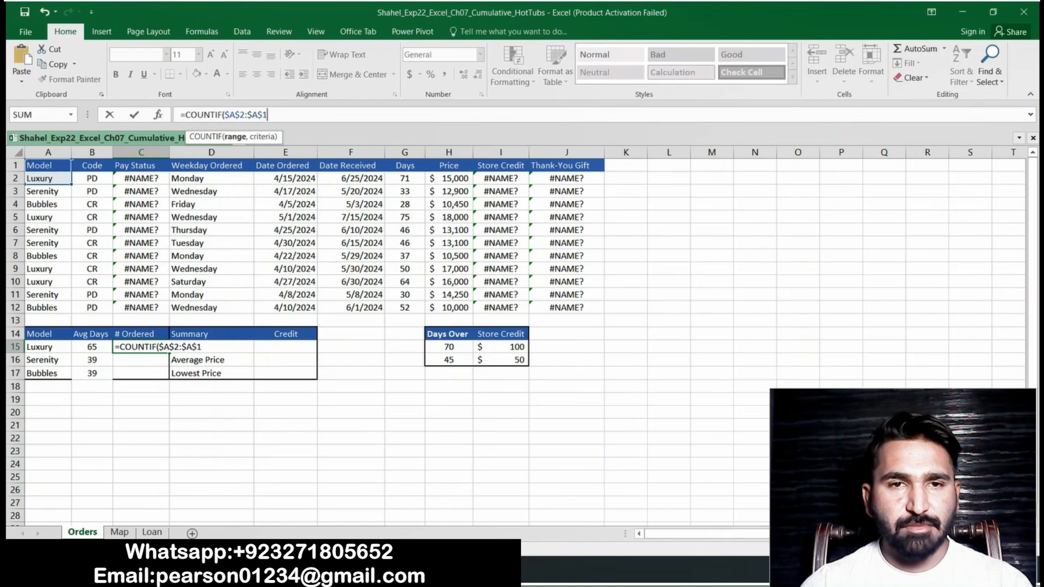
text(2)
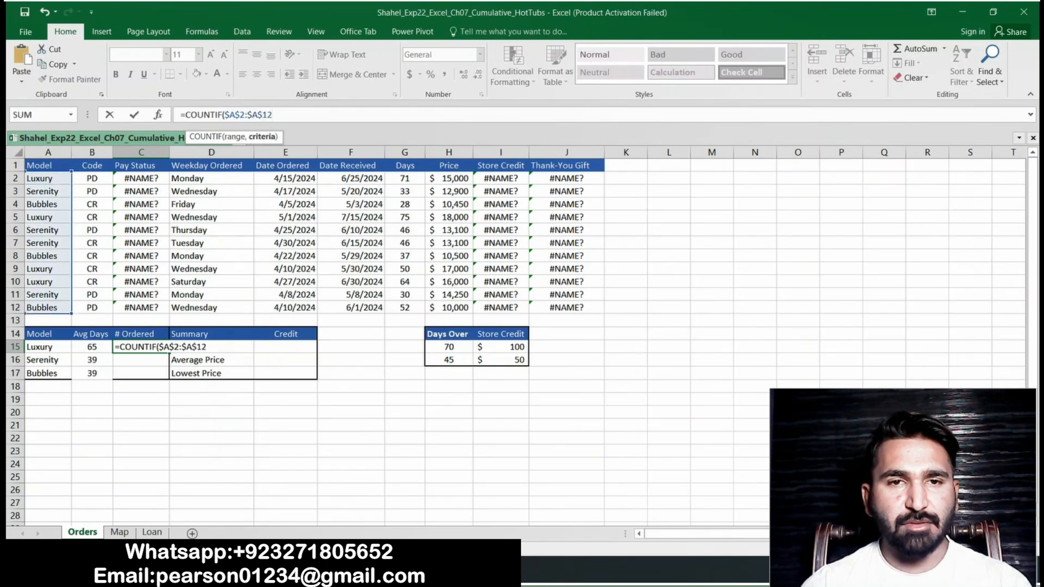
text(,A15)
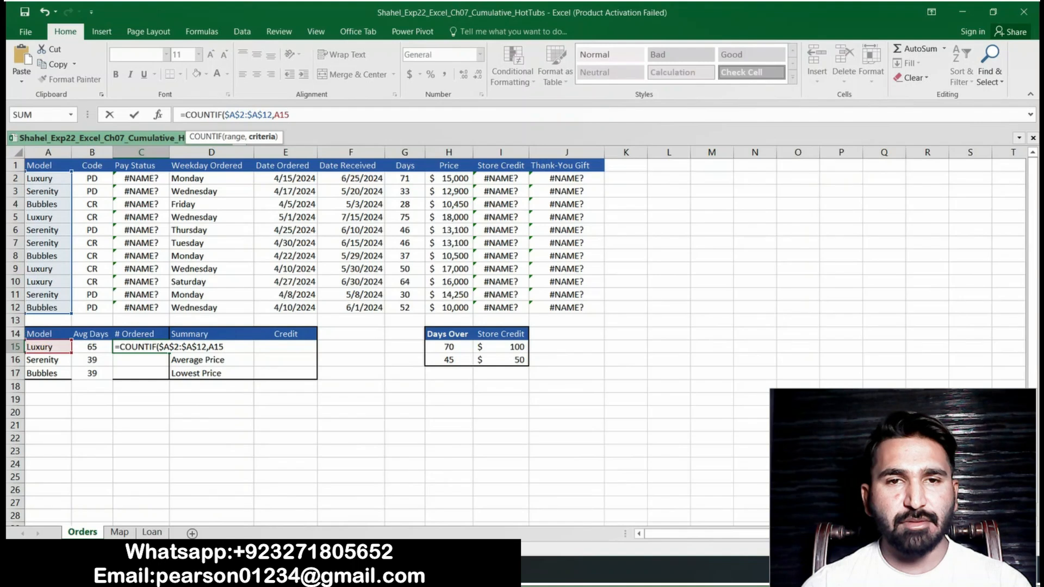
text())
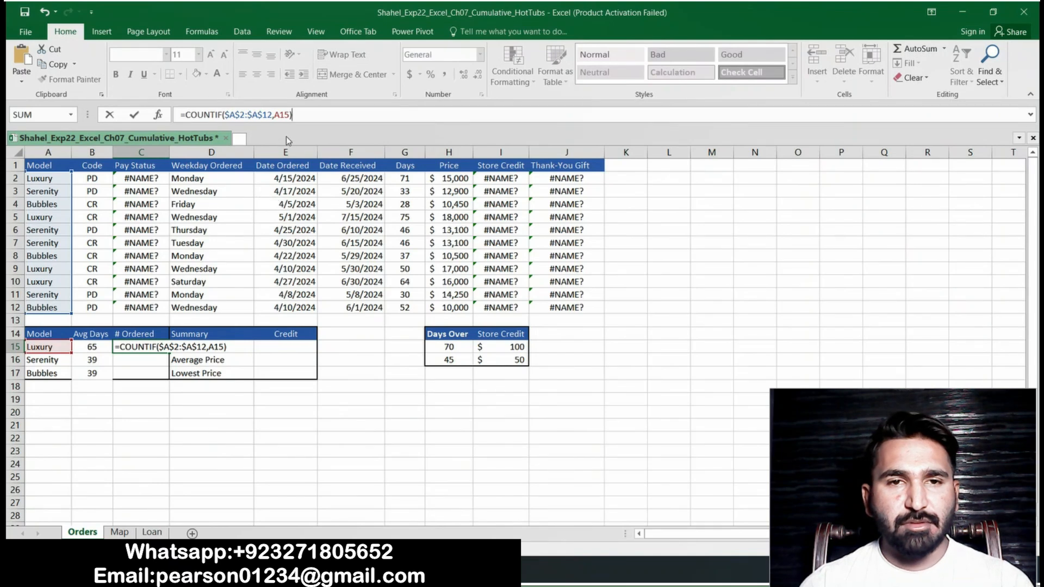
click(322, 118)
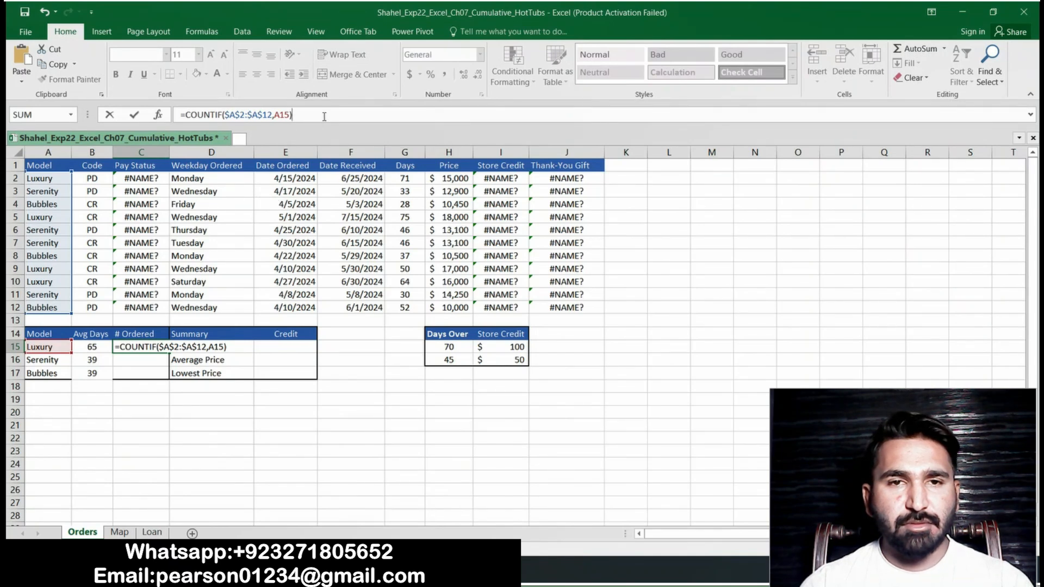
key(Return)
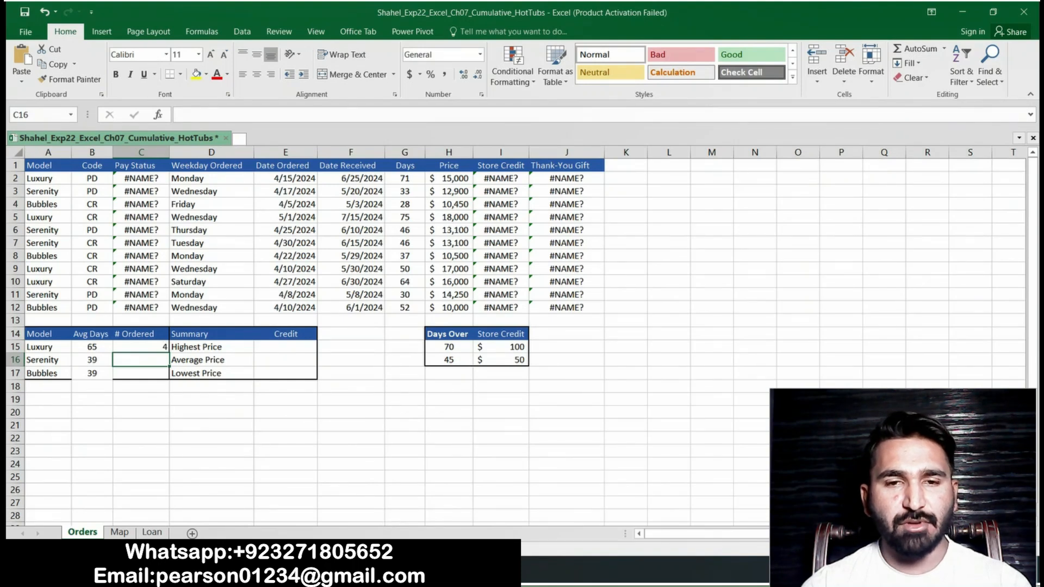
Step: Mark the alignment and copy requirements of step 9 in Word, then apply Center horizontal alignment to cell C15 in Excel
click(348, 570)
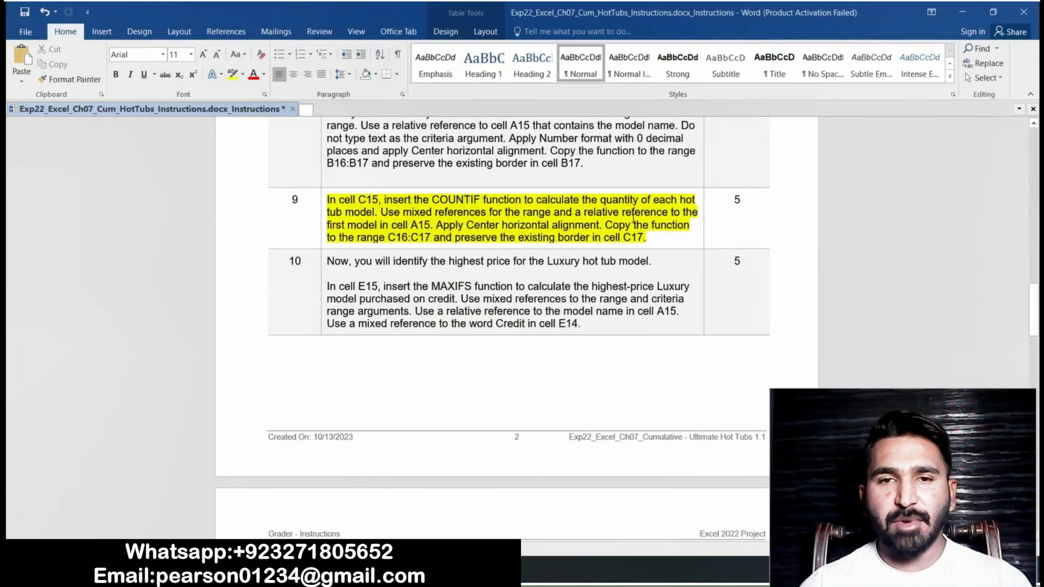
drag(436, 224, 646, 240)
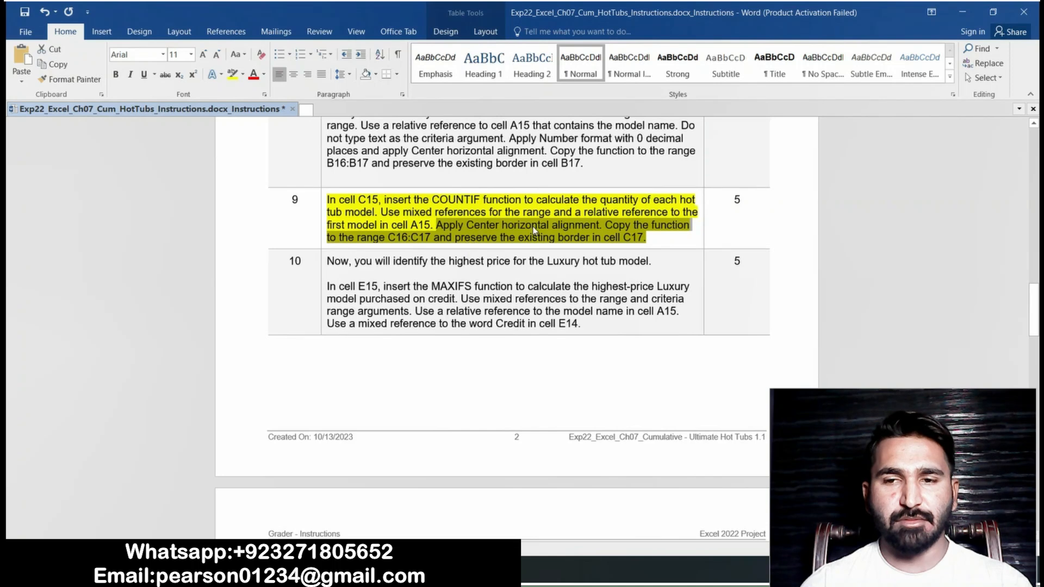
click(356, 570)
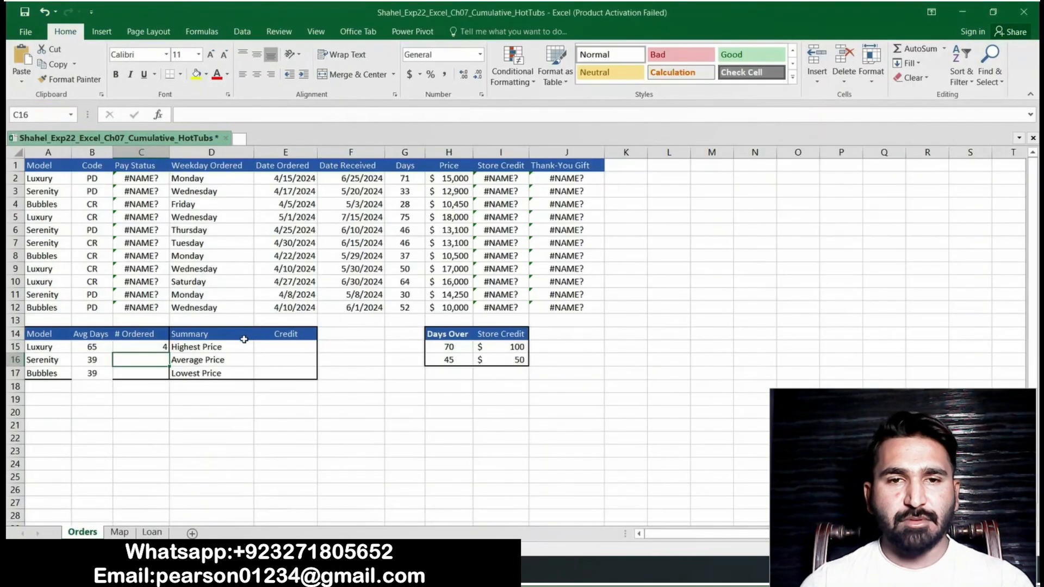
click(140, 347)
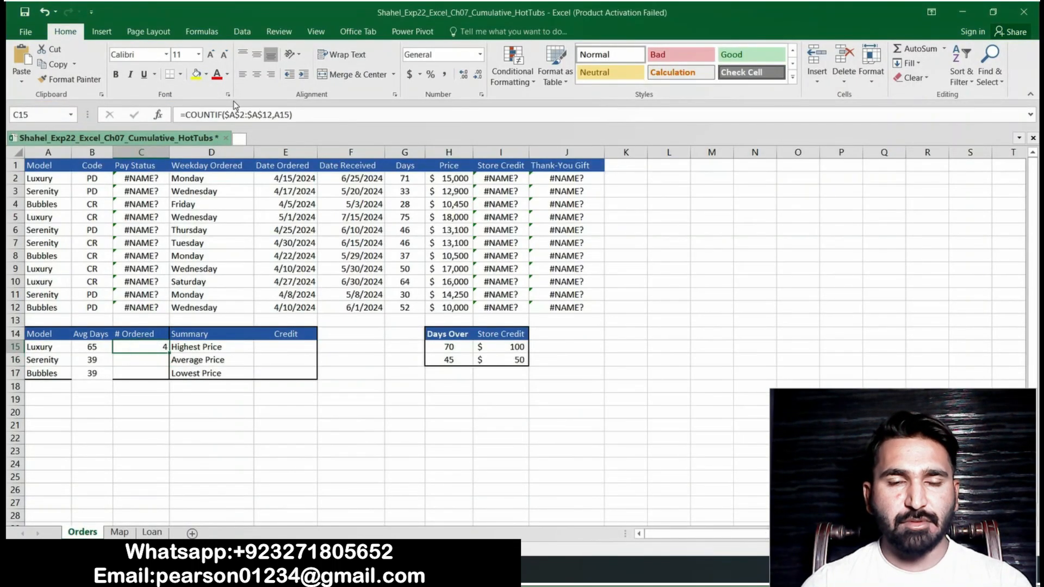
click(393, 96)
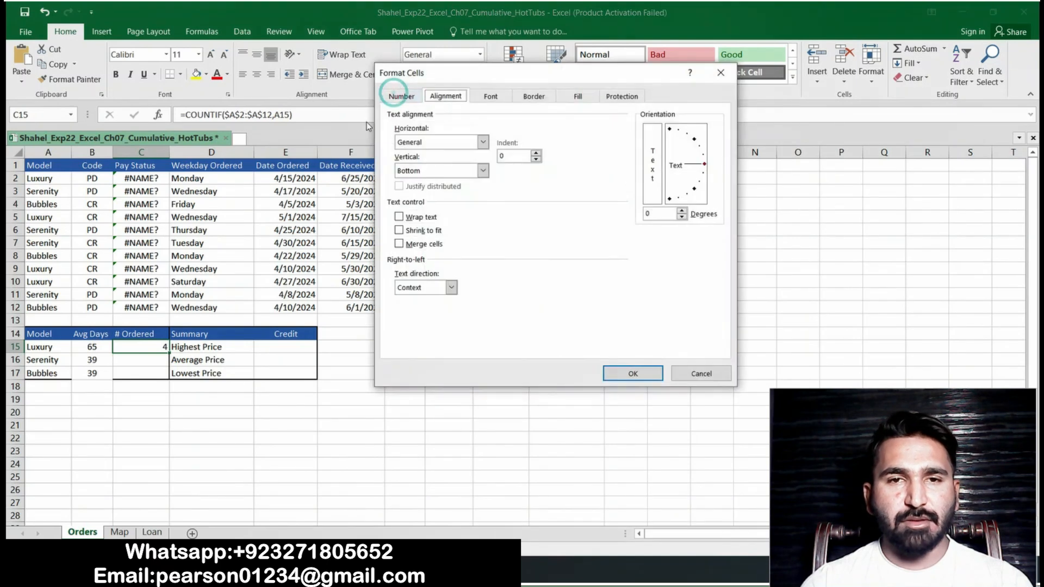
click(481, 142)
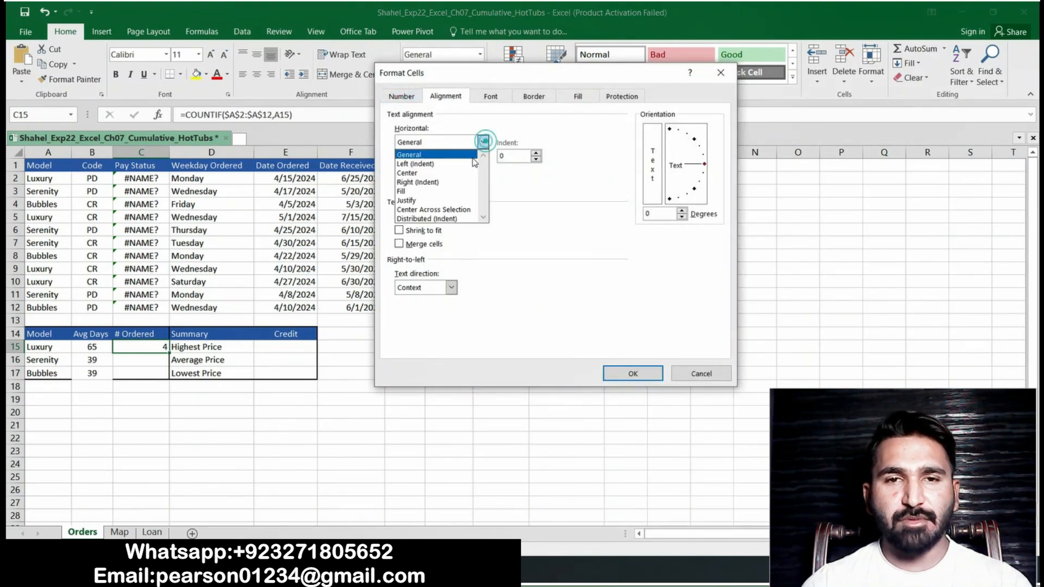
click(456, 174)
click(632, 373)
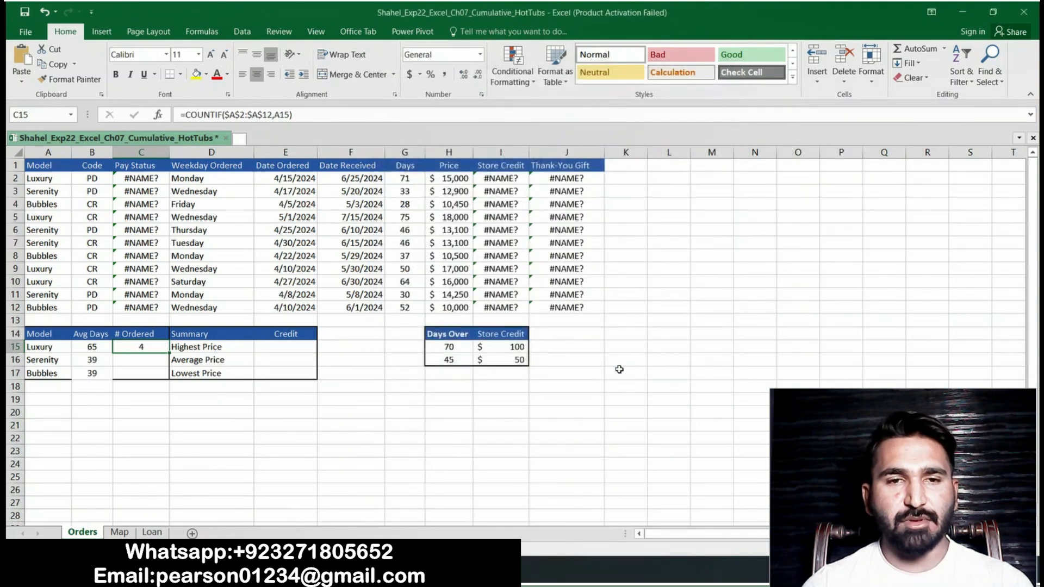
Step: Recheck the copy instruction of step 9 in Word, then copy the C15 COUNTIF formula to C16:C17 in Excel
key(alt+Tab)
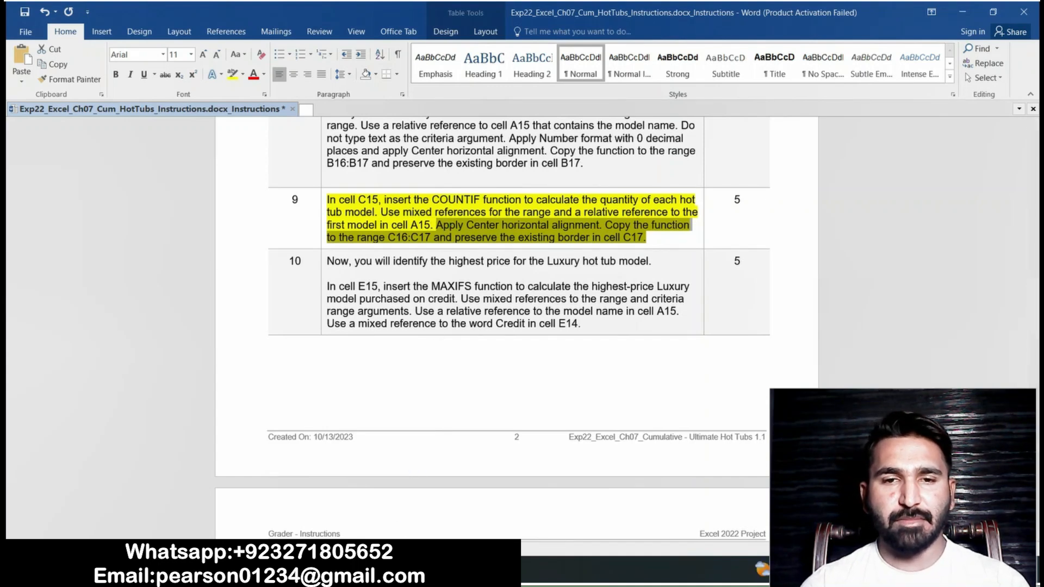
click(375, 568)
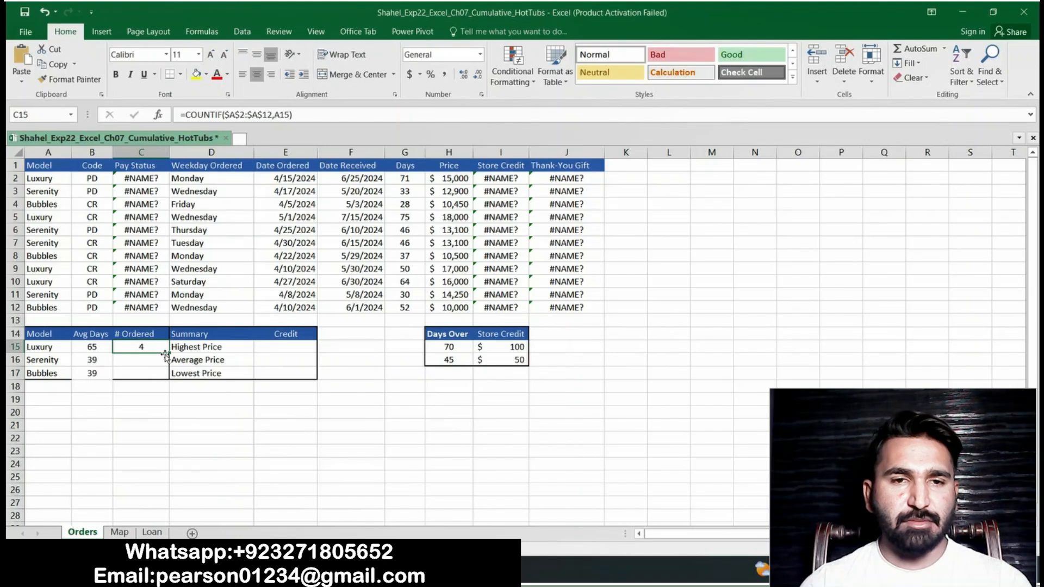
drag(169, 353, 165, 377)
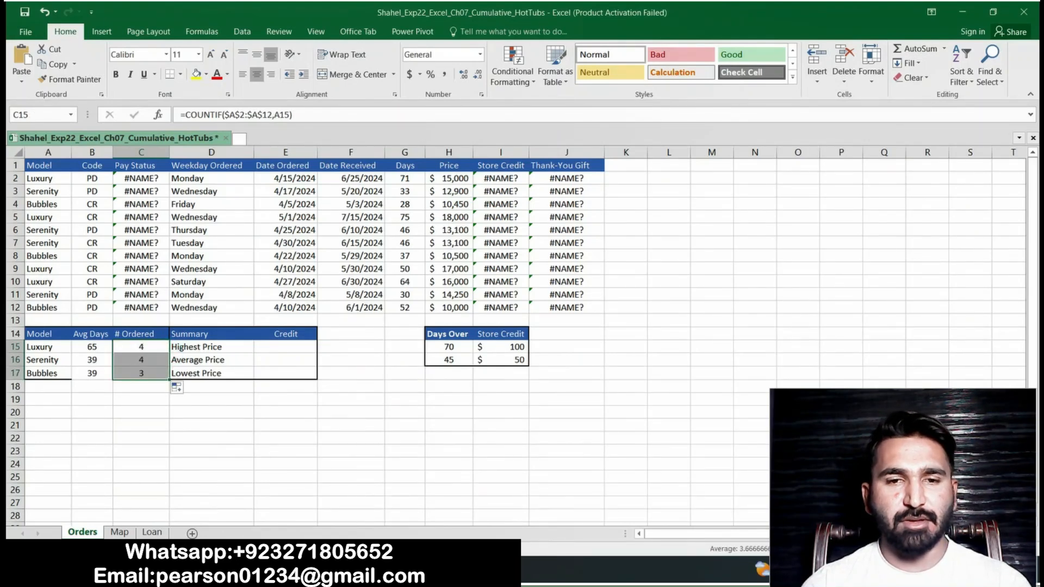
Step: In the Word instructions, remove the yellow highlight from step 9 and highlight the step 10 text in yellow
click(356, 568)
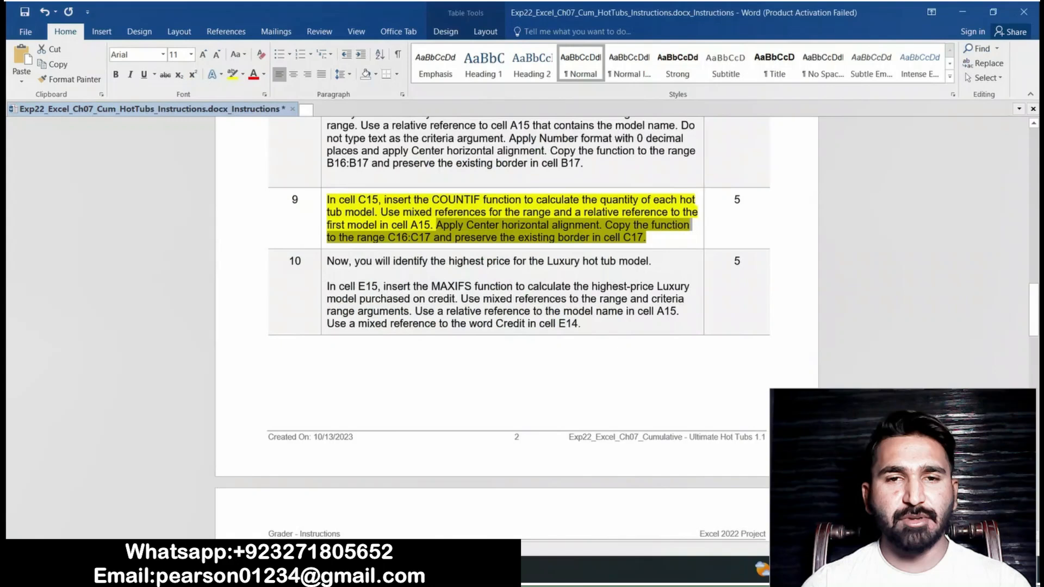
click(322, 200)
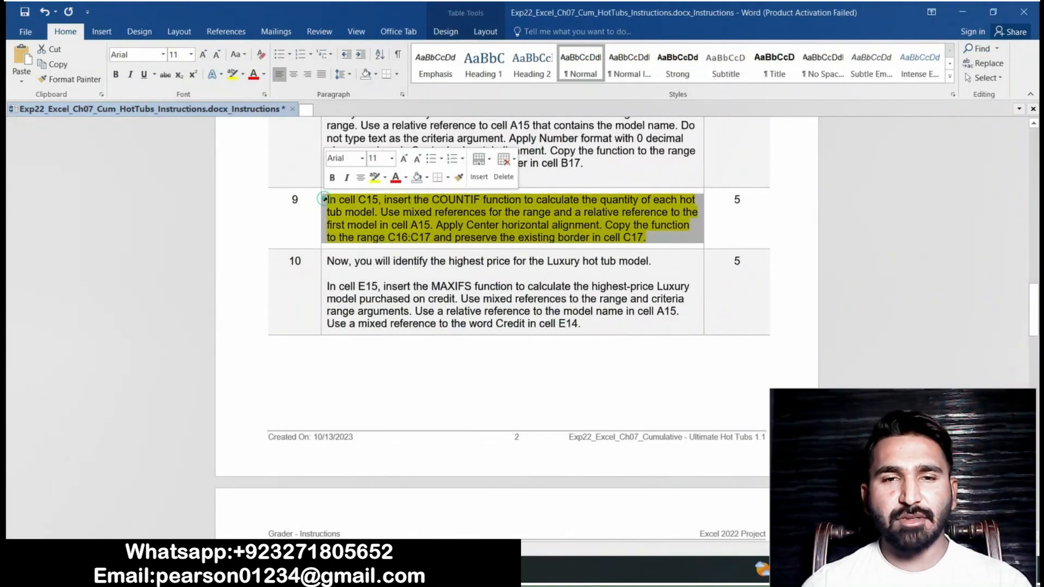
click(374, 178)
click(322, 260)
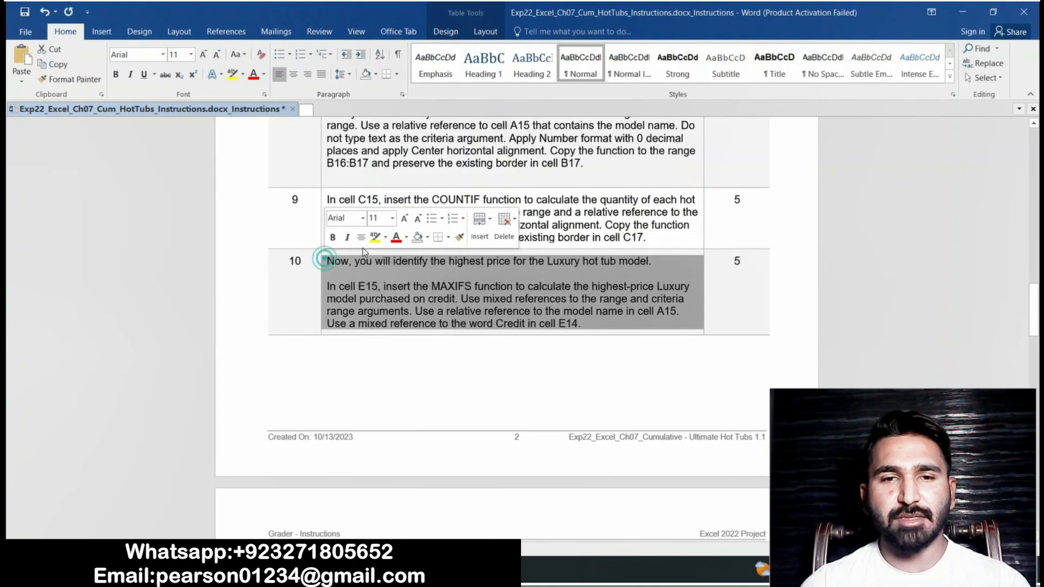
click(372, 239)
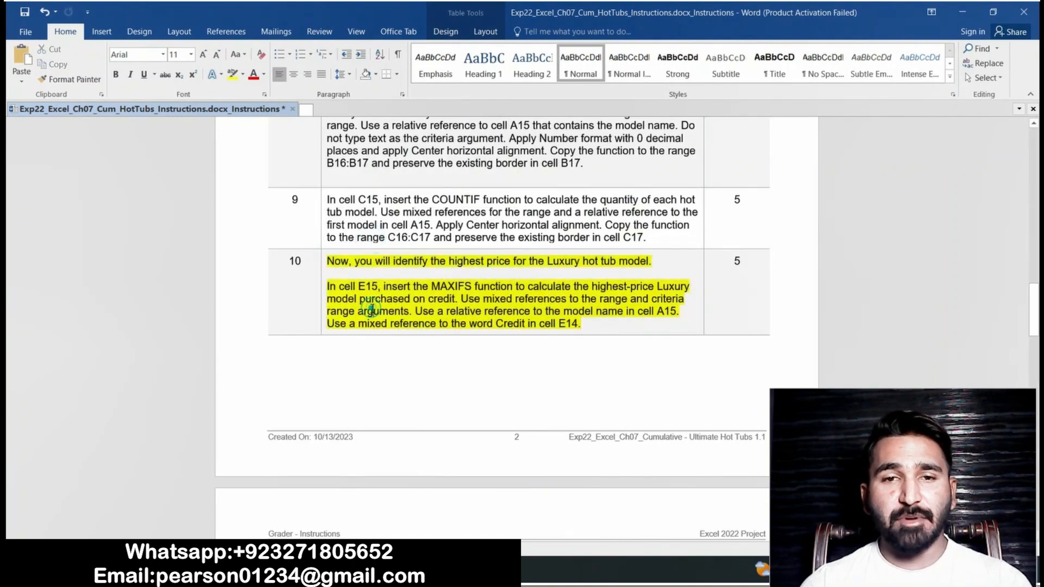
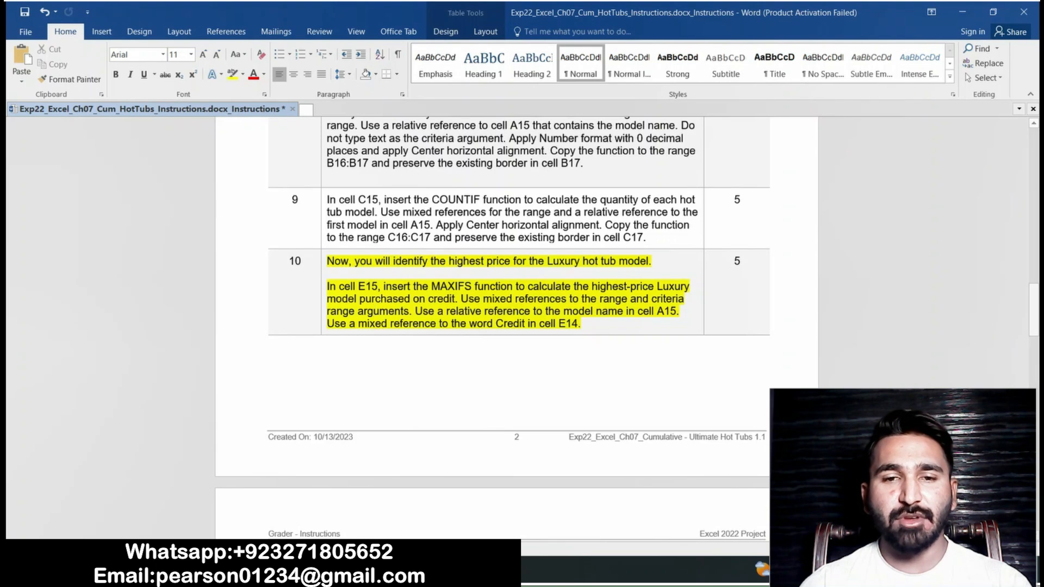
Step: Switch to Excel and start a formula in Orders cell E15 with =_xlfn.MAXIFS
key(alt+Tab)
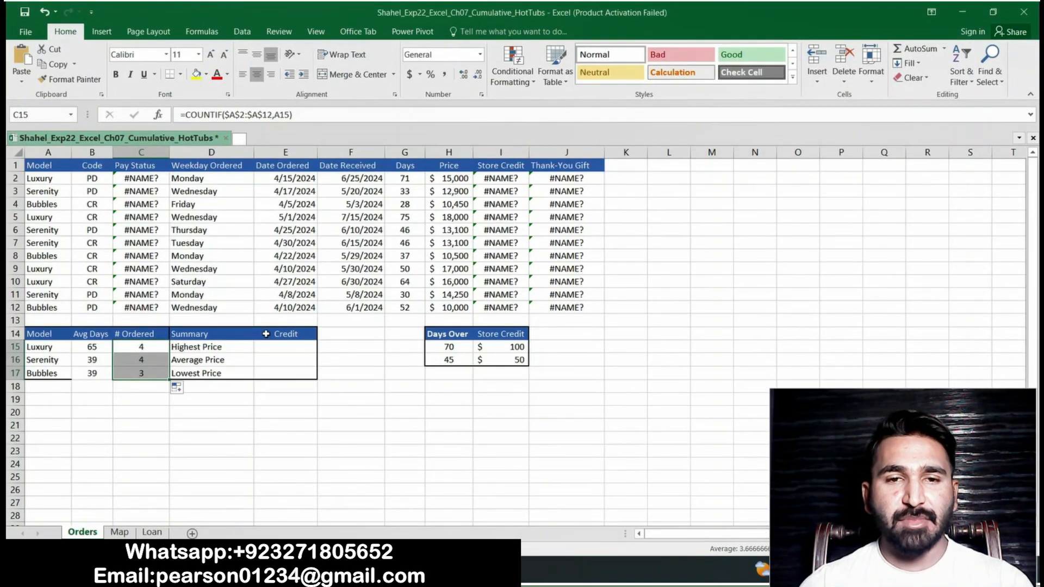
click(269, 343)
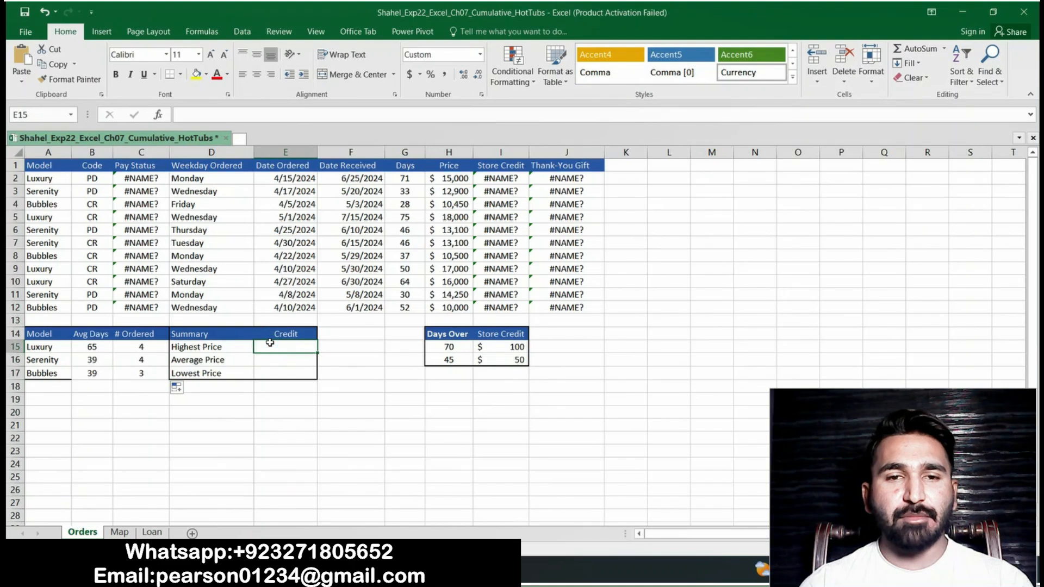
text(=_)
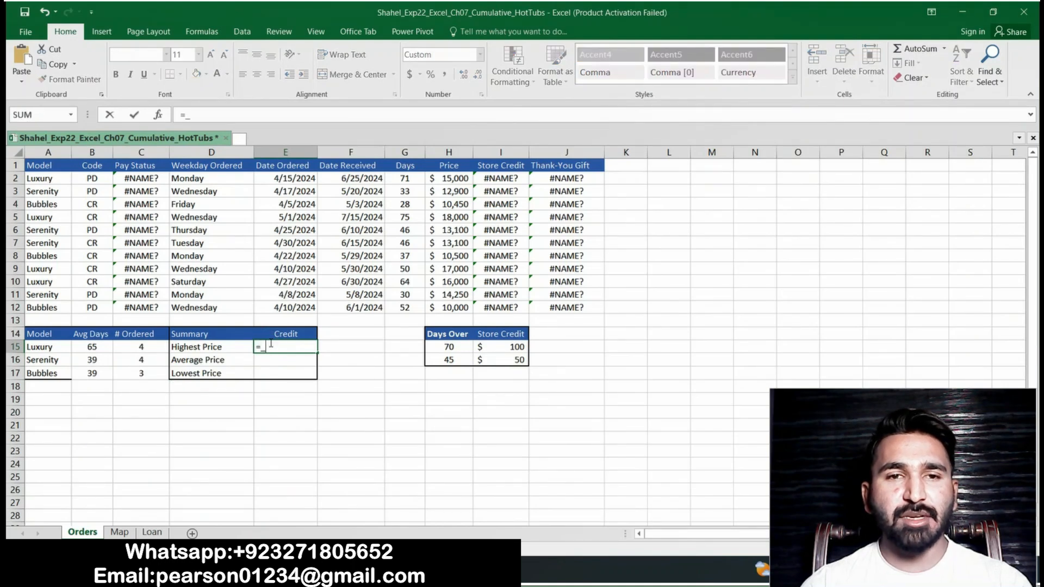
text(x)
key(BackSpace)
text(xl)
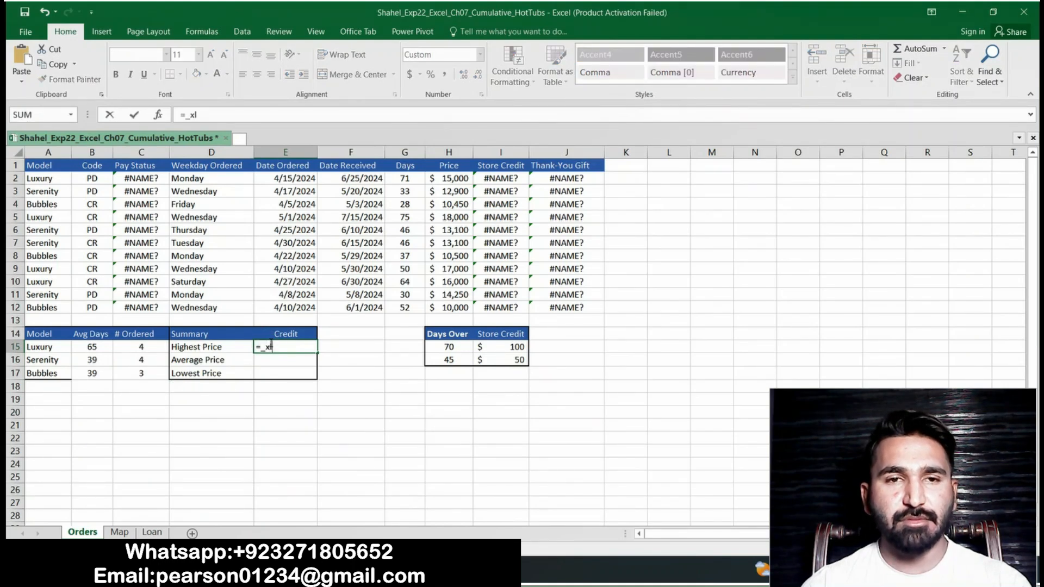
text(fn)
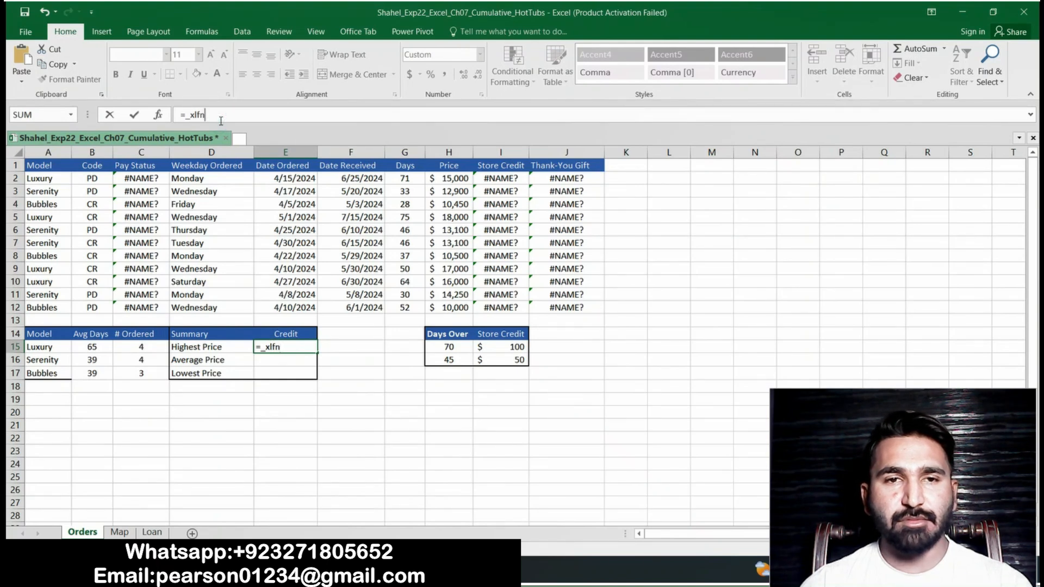
text(.MAXIF)
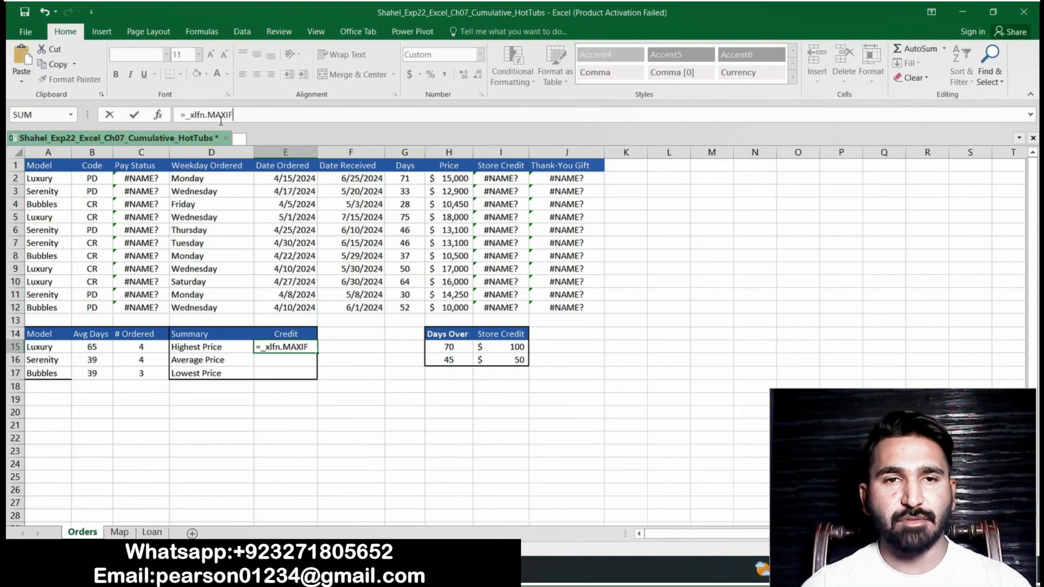
text(S)
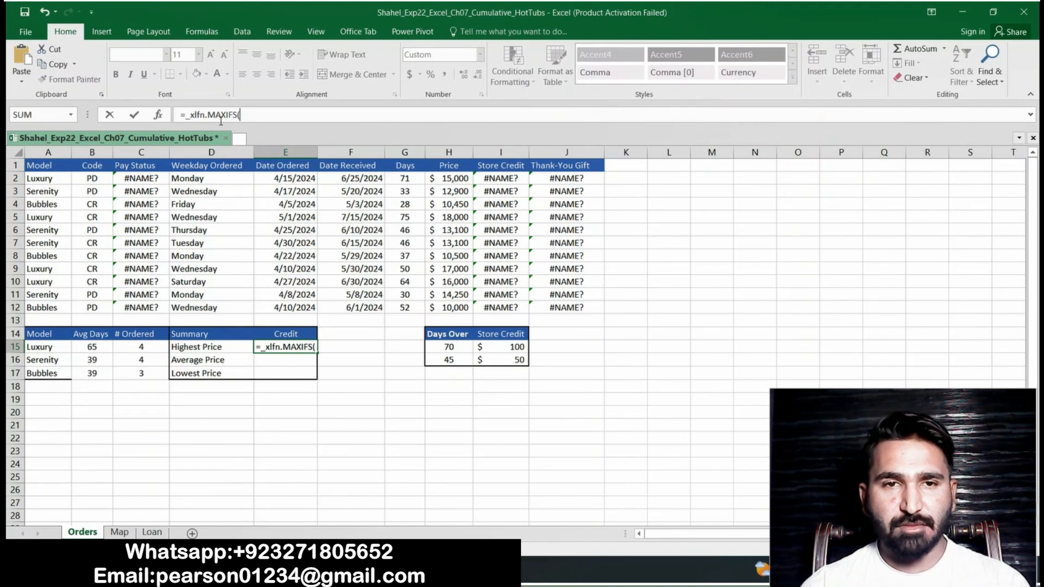
Step: Enter the Price range $H$2:$H$12 as the first argument of the MAXIFS formula in E15
text(($)
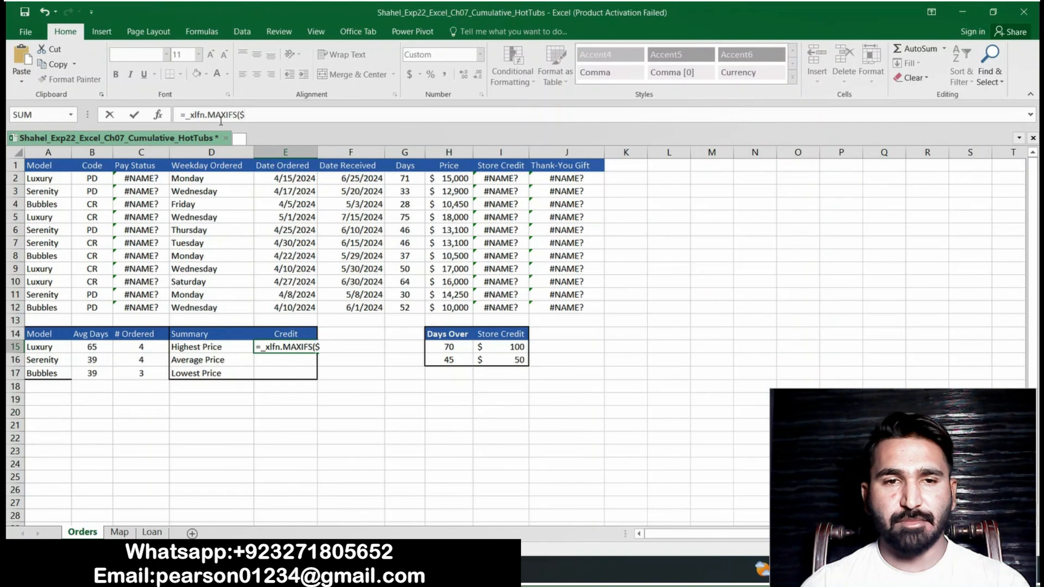
text(H$2)
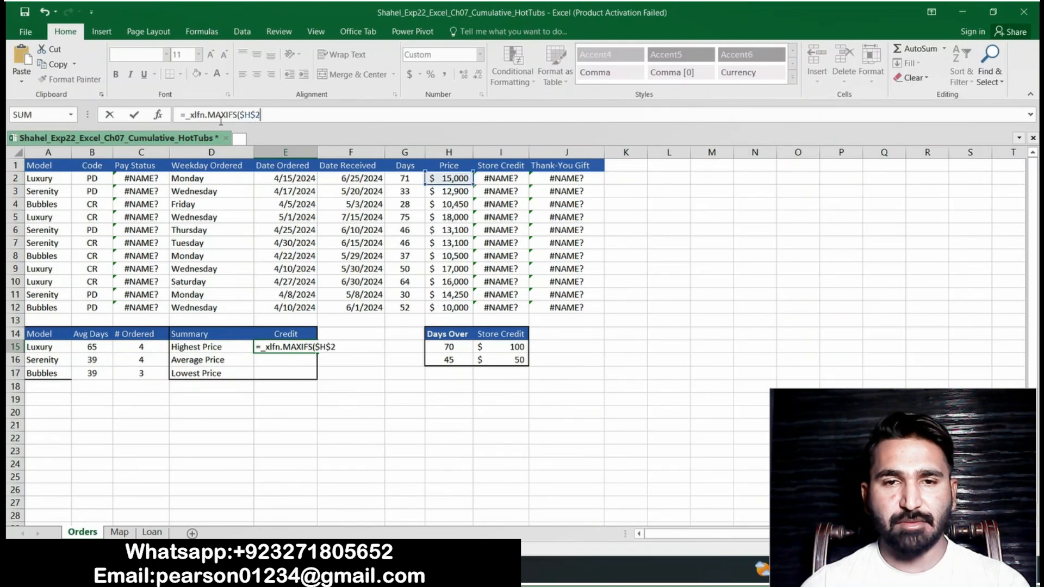
text(:)
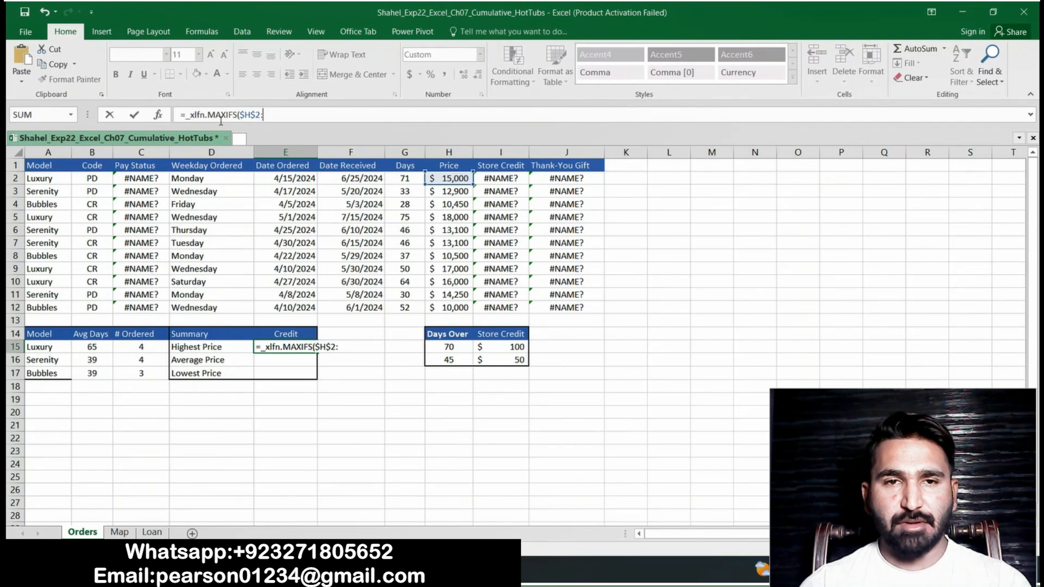
text($H$)
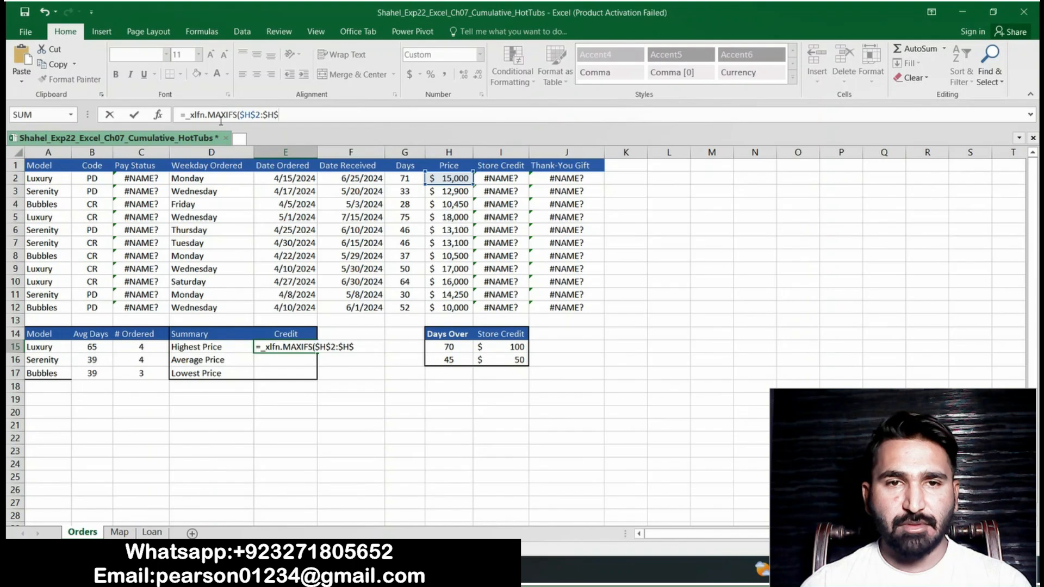
text(12,)
Step: Recheck step 10 in the Word instructions, then add criteria range $A$2:$A$12 with criterion A15 to the E15 formula in Excel
key(alt+Tab)
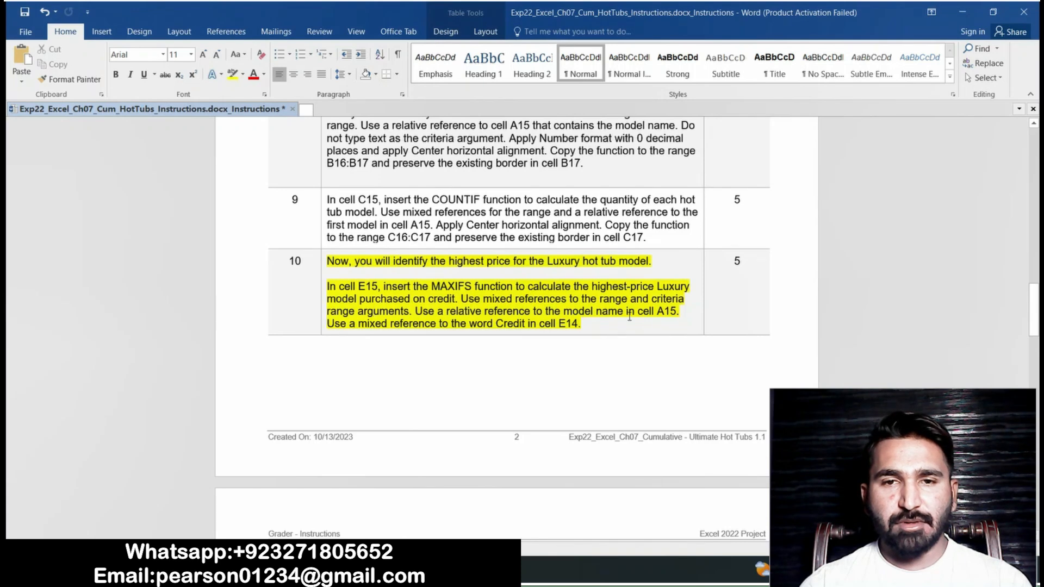
click(383, 570)
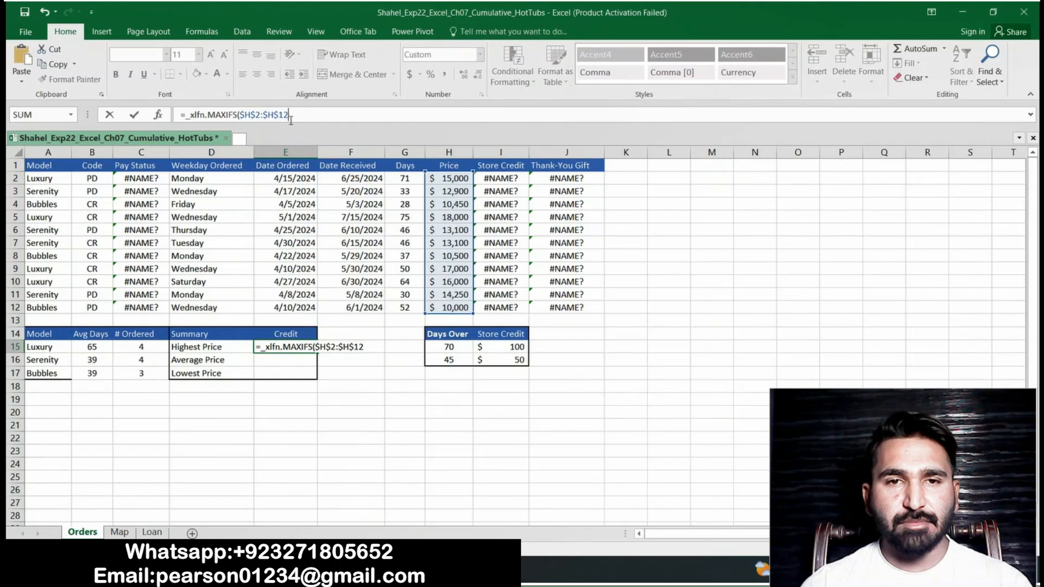
text(,$A)
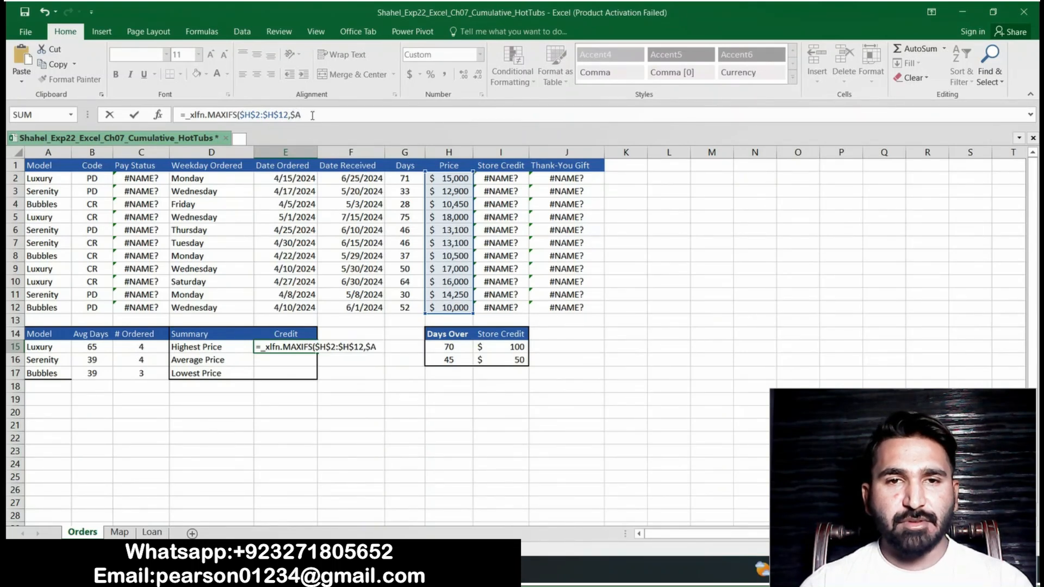
text($2)
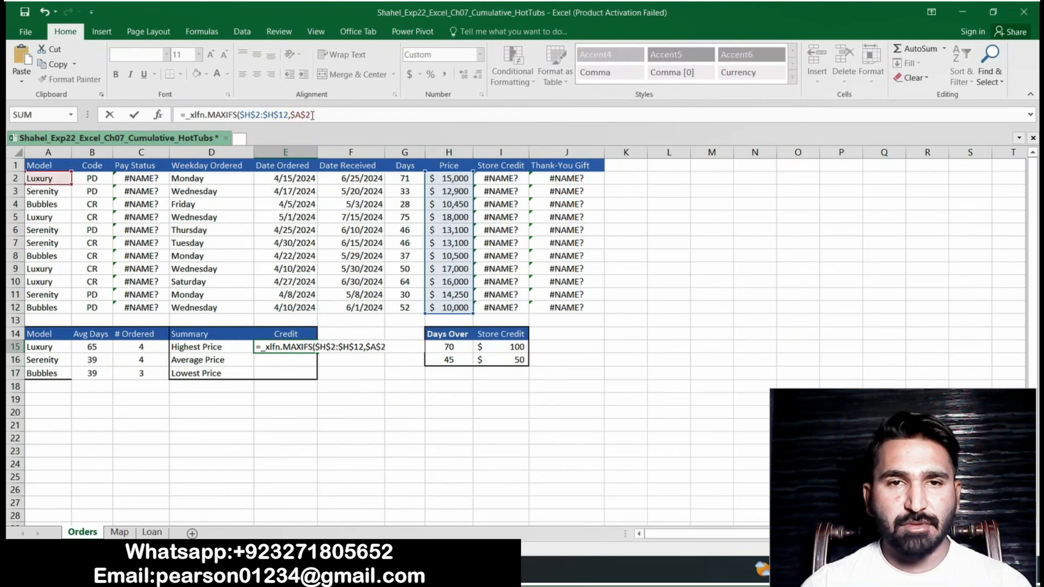
text(:$A$)
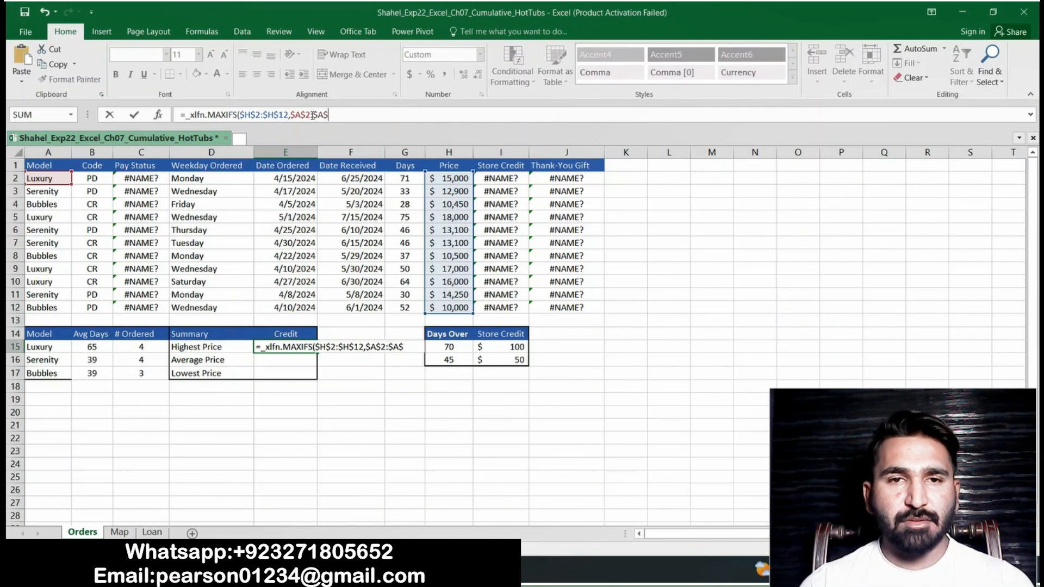
text(12)
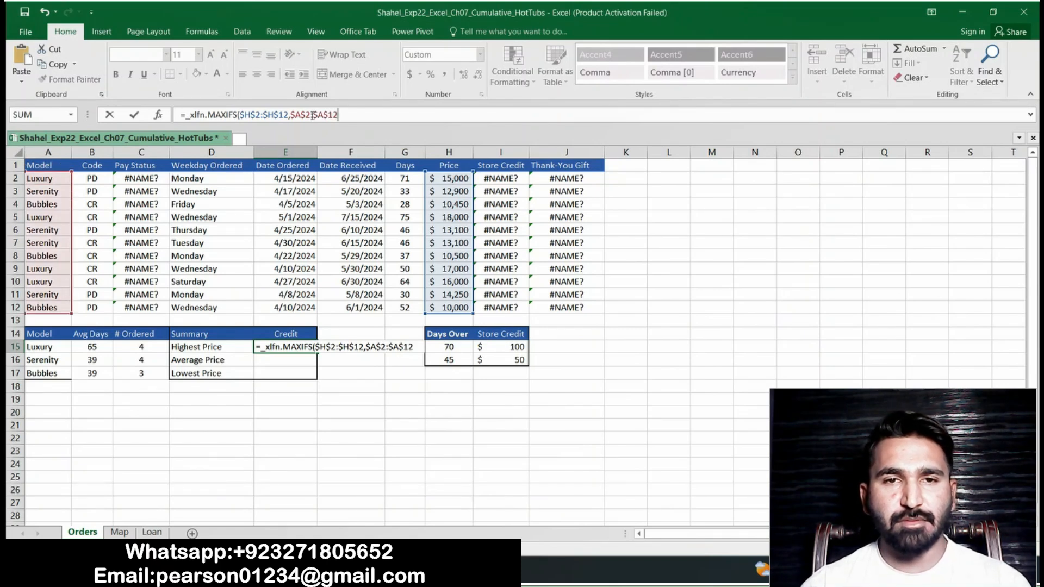
text(,A15)
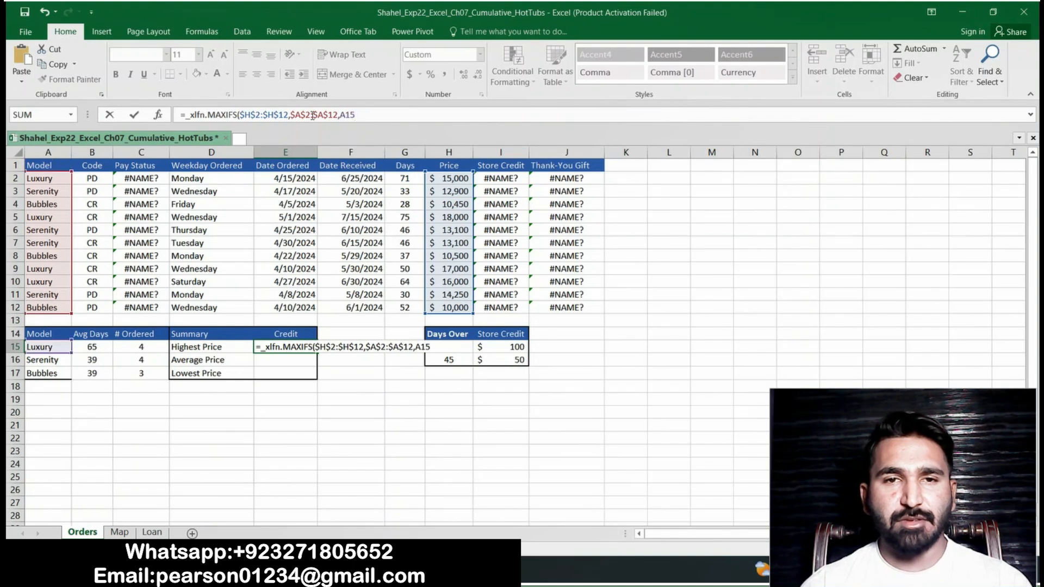
Step: Add the Pay Status criteria range $C$2:$C$12 with criterion $E$14 to the MAXIFS formula and enter it in E15
text(,$)
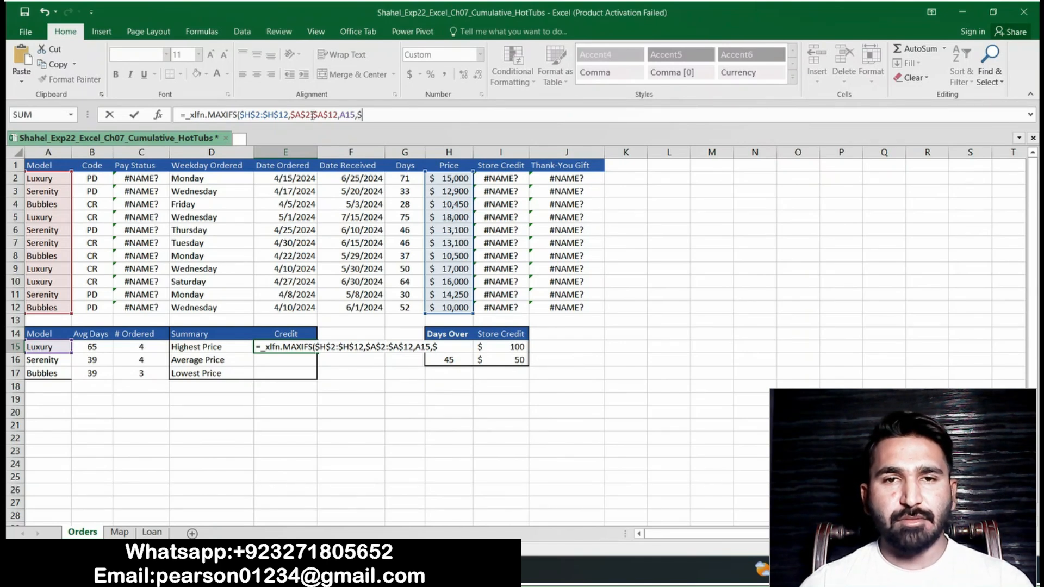
text(C$2:)
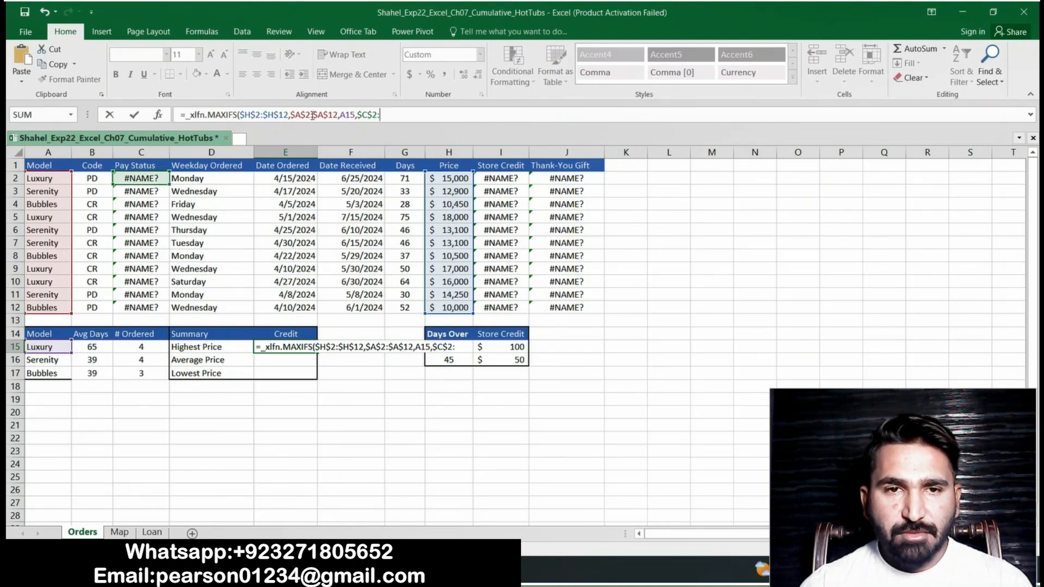
text($C$12)
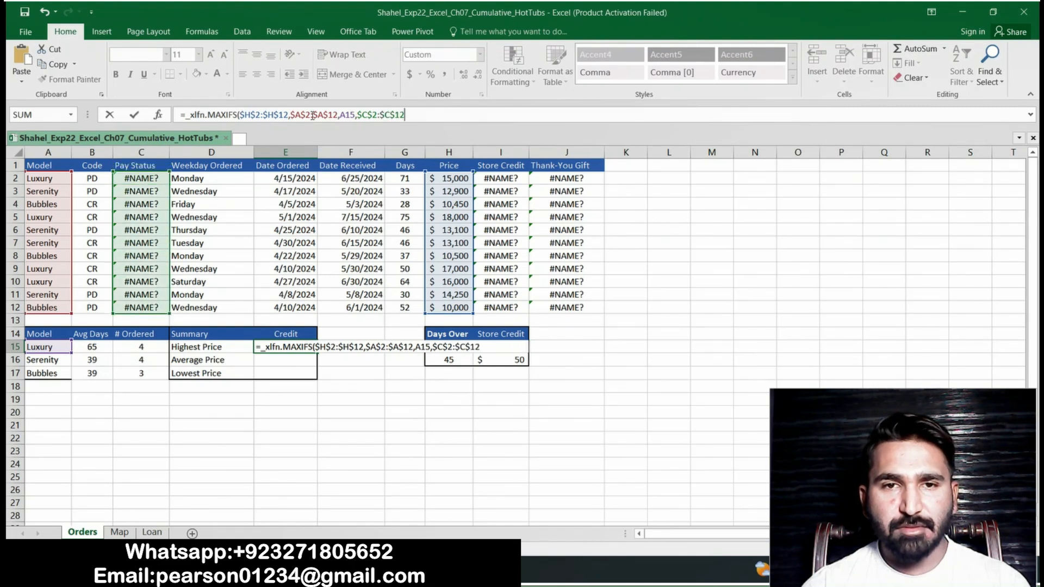
text(,$E)
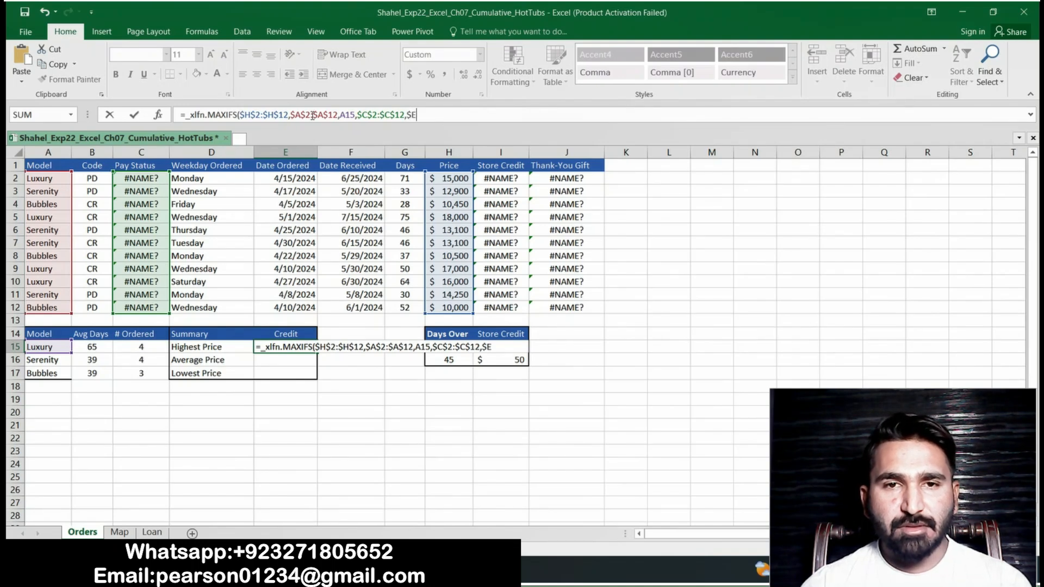
text($14)
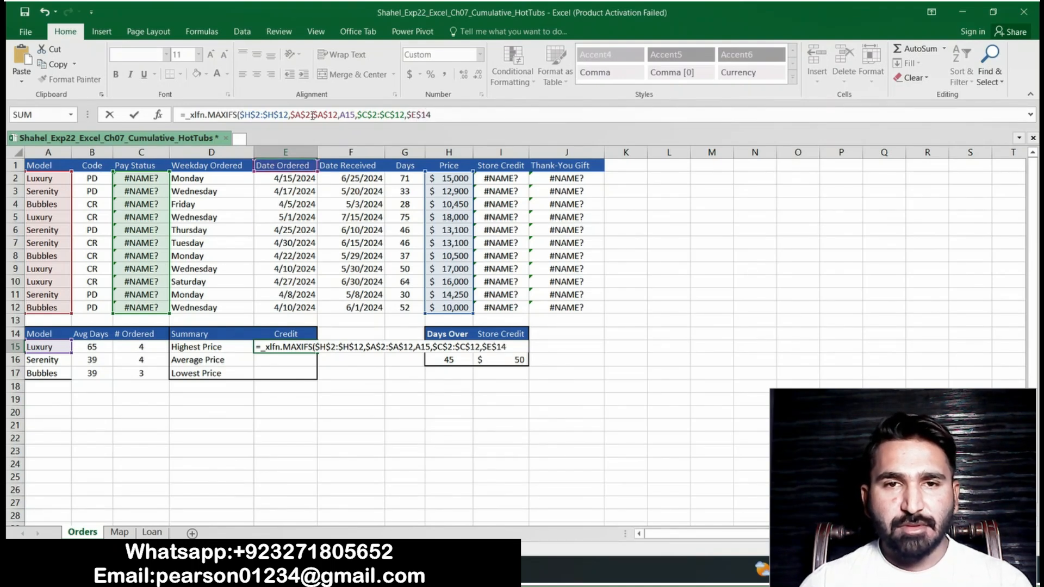
text())
key(Return)
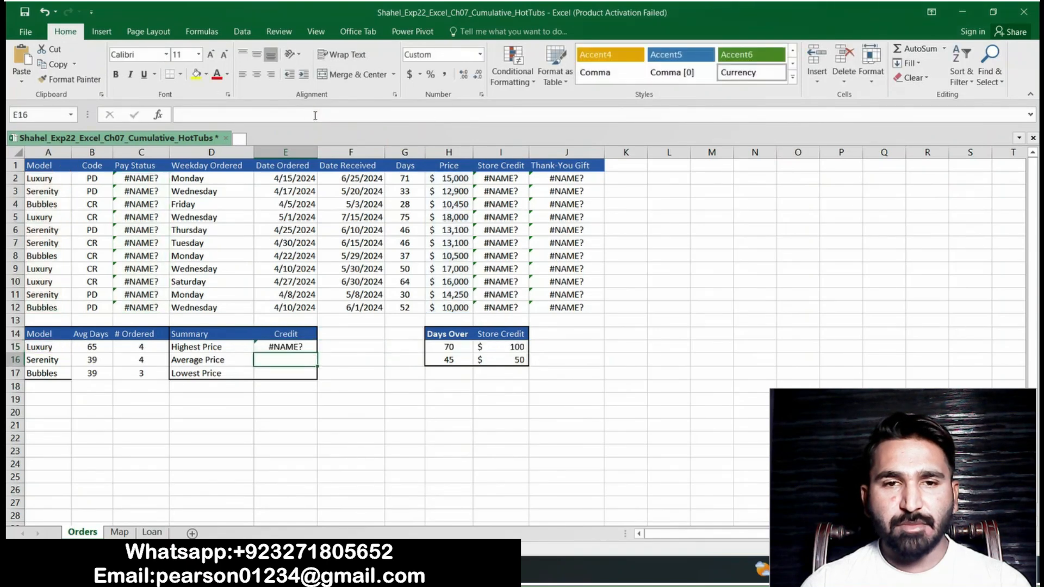
Step: Review the arguments of the MAXIFS formula in E15 and leave the cell without changing it
click(296, 346)
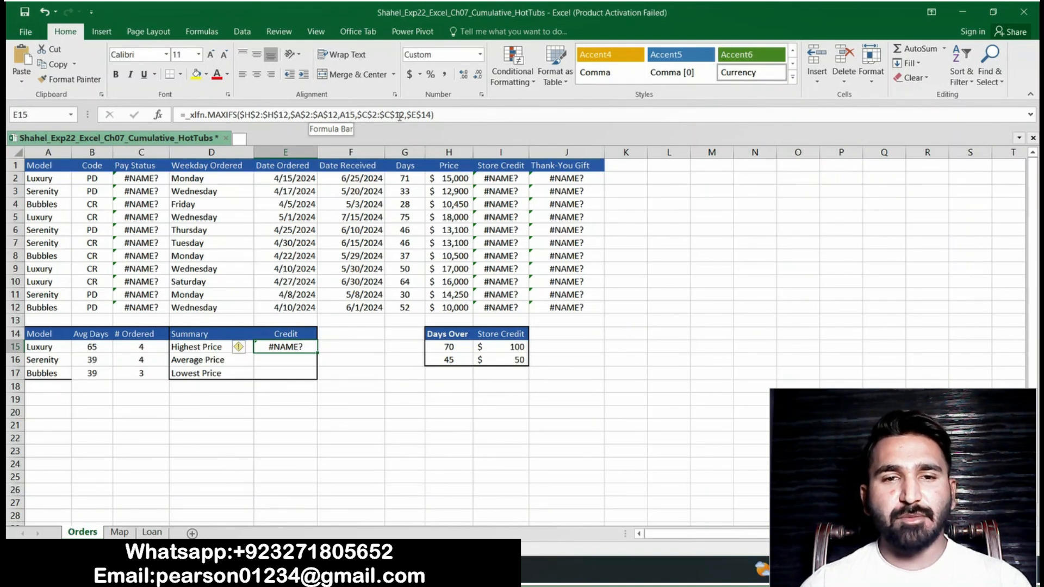
click(448, 116)
key(Return)
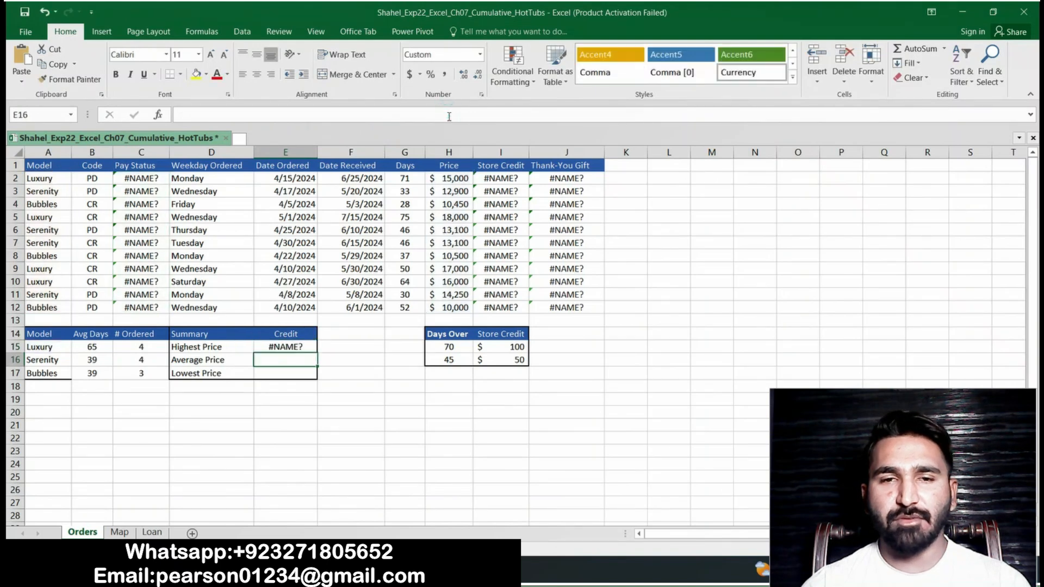
Step: Return to the Word instructions and highlight the step 11 text in yellow
key(alt+Tab)
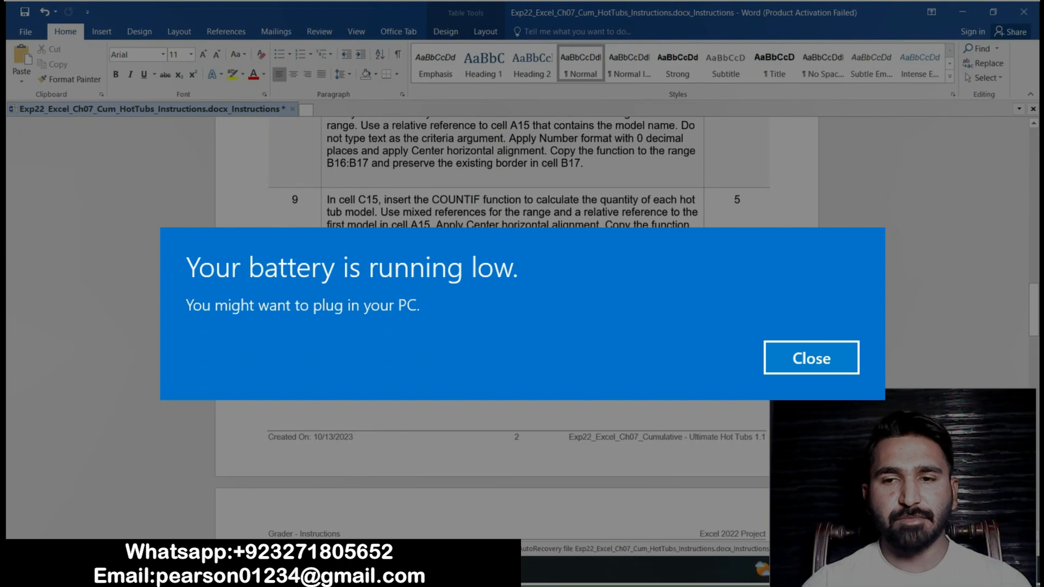
key(alt+Tab)
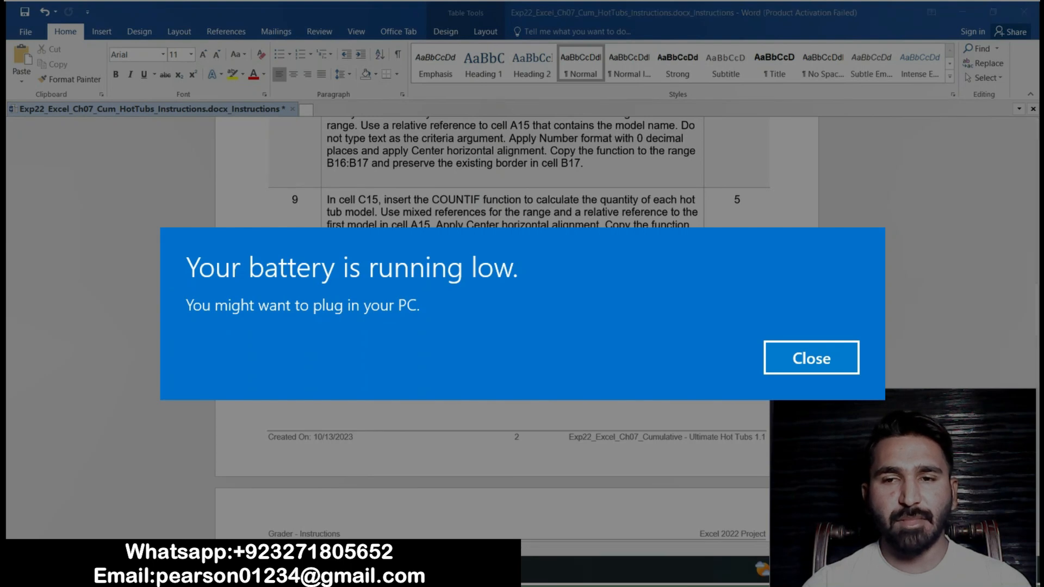
key(alt+Tab)
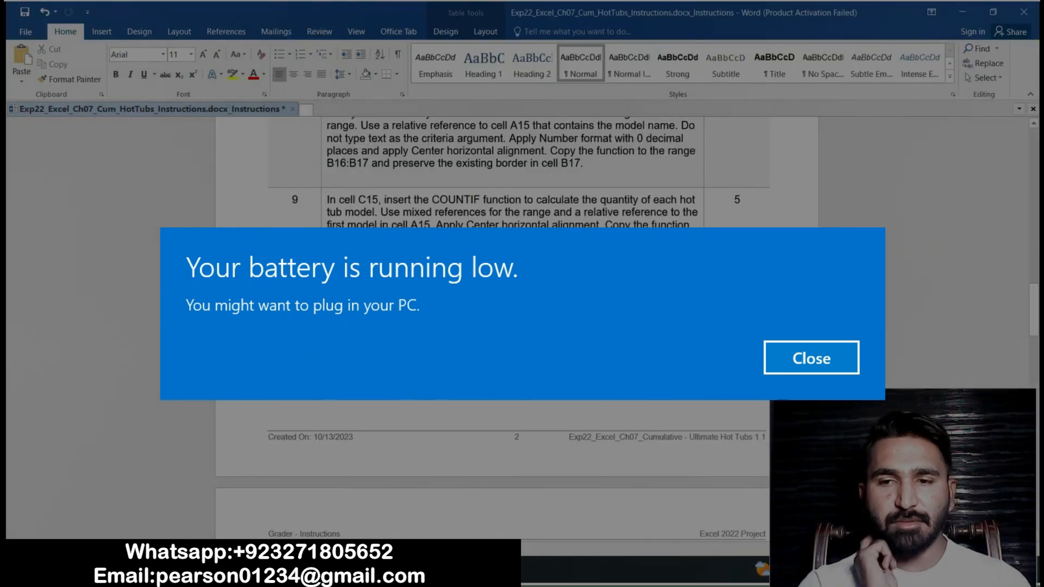
double_click(328, 262)
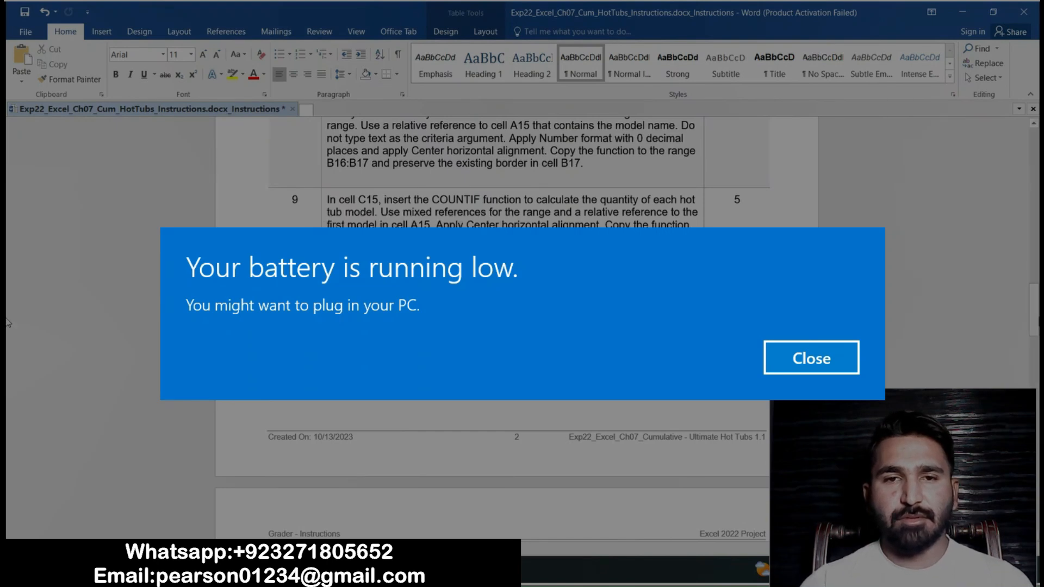
scroll(9, 347, down, 3)
scroll(8, 348, down, 12)
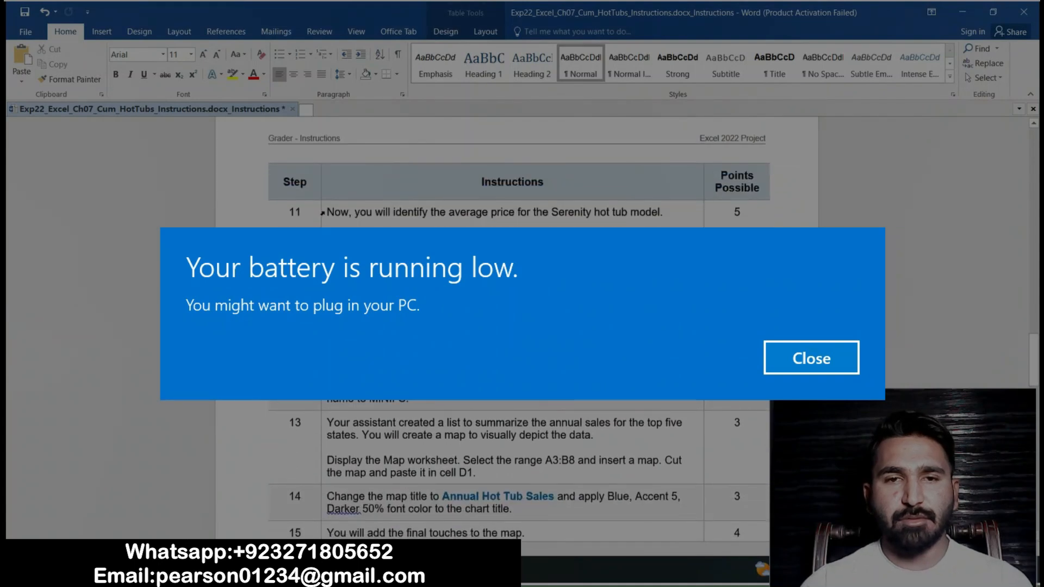
click(323, 212)
click(368, 190)
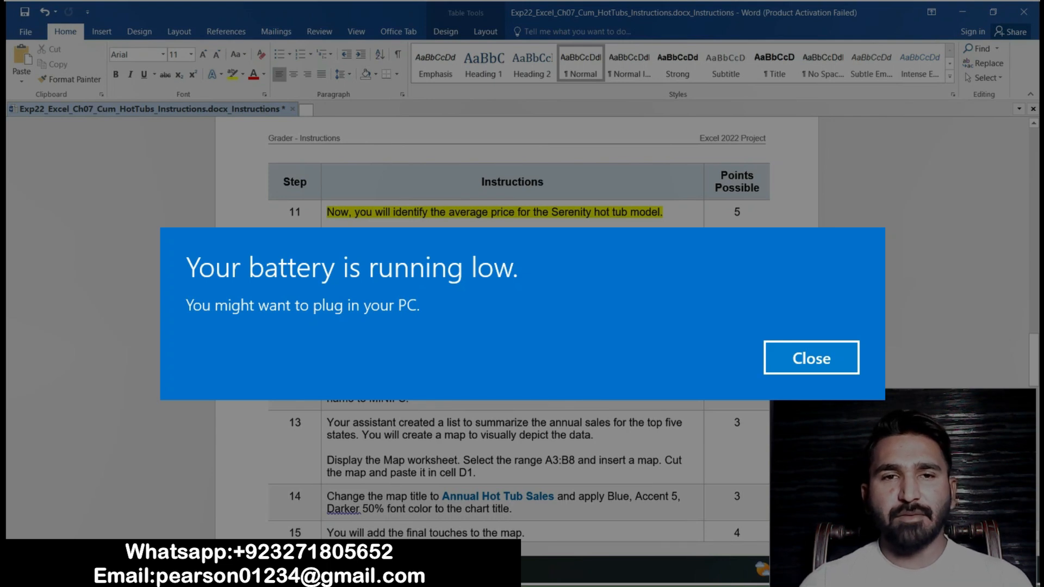
Step: Switch to Excel, select the full MAXIFS formula text in E15, then open the Average Price cell E16 for editing
key(alt+Tab)
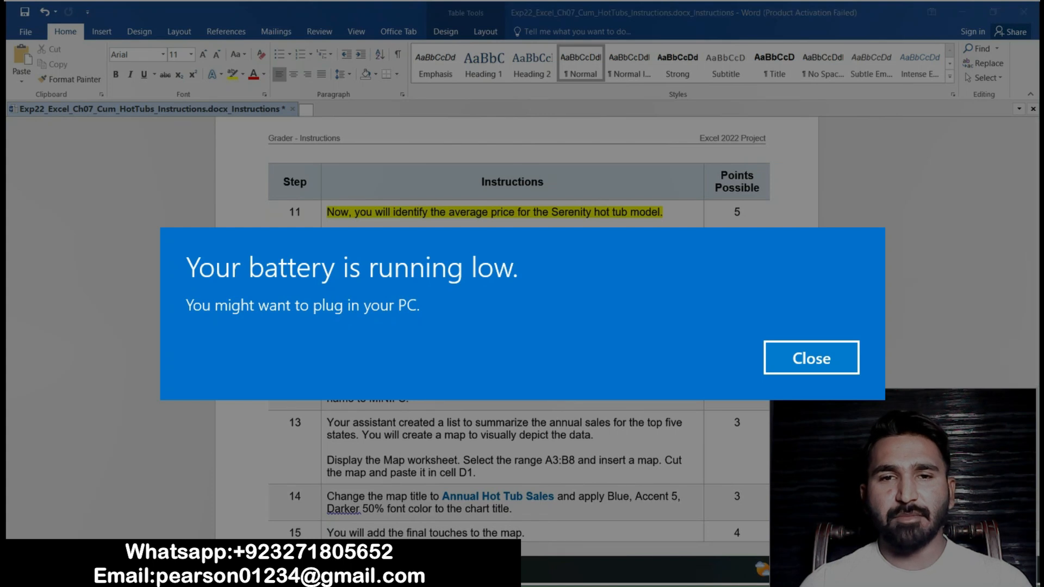
key(Up)
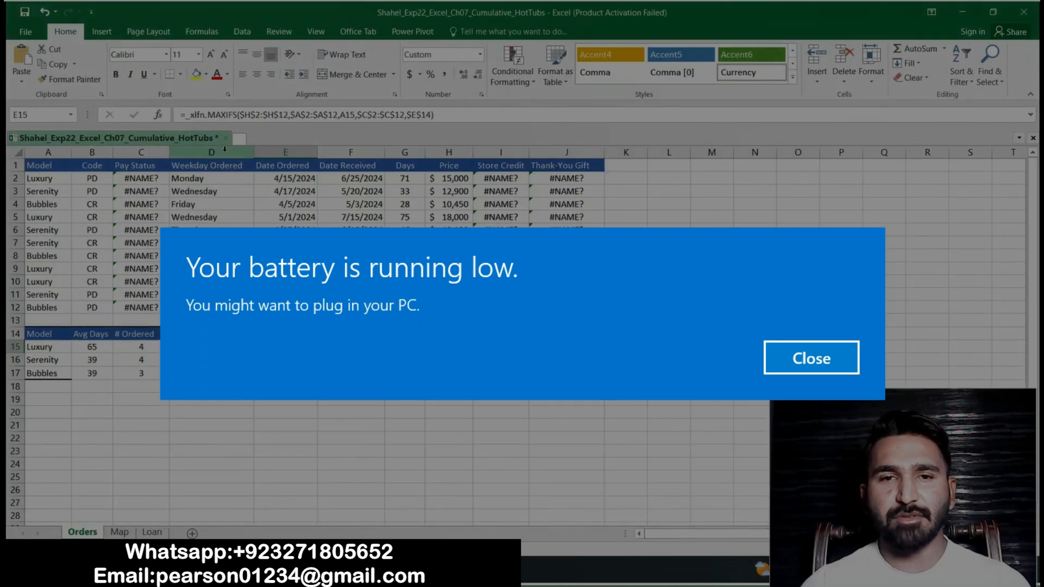
click(183, 115)
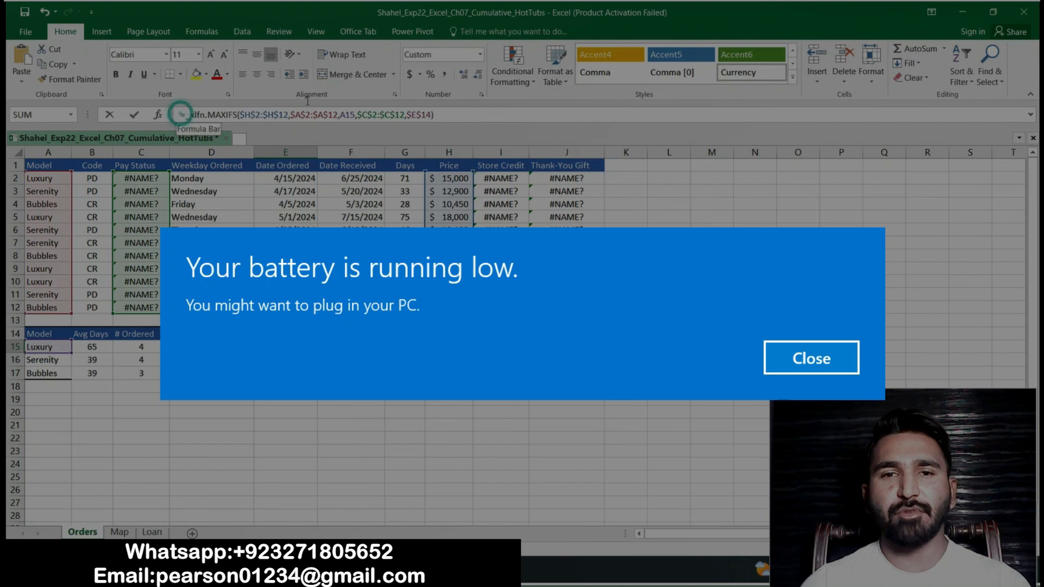
triple_click(444, 114)
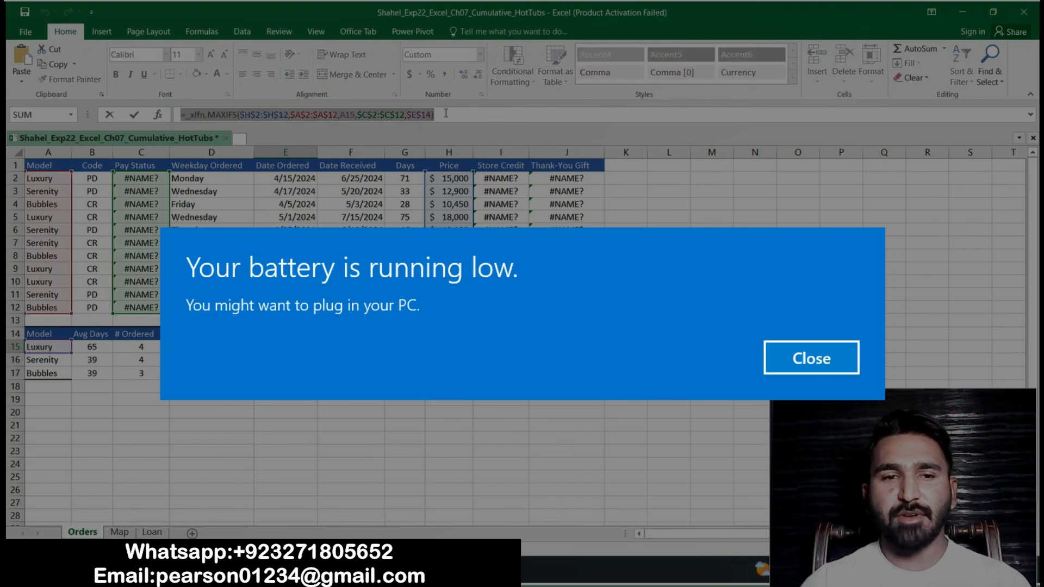
click(446, 113)
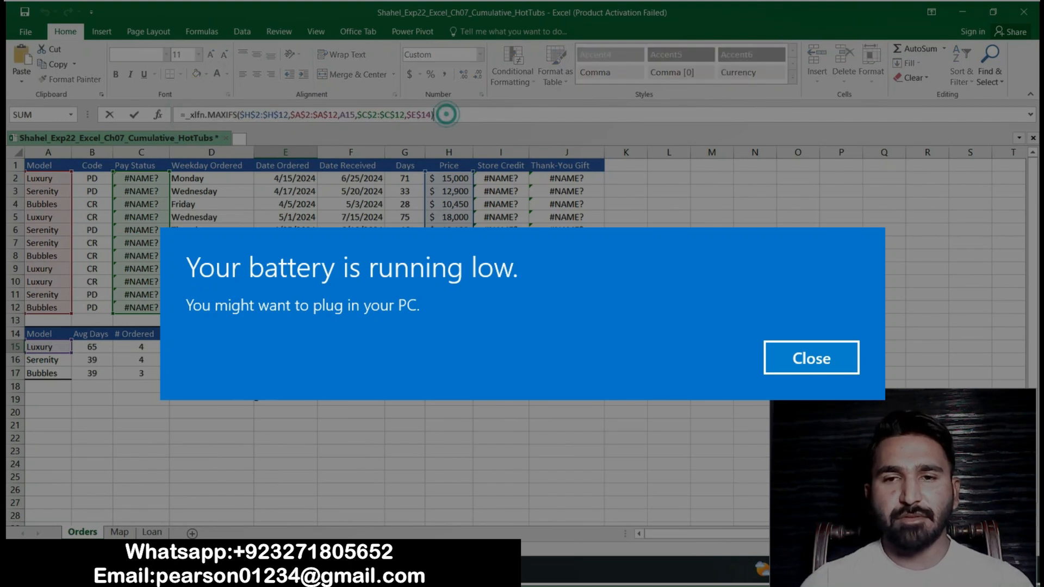
click(293, 356)
click(274, 114)
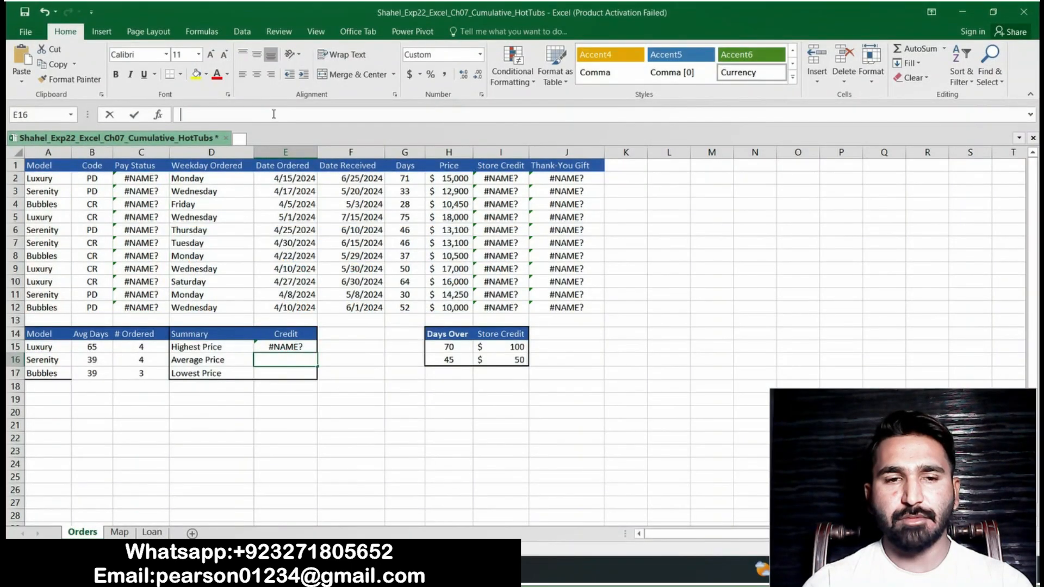